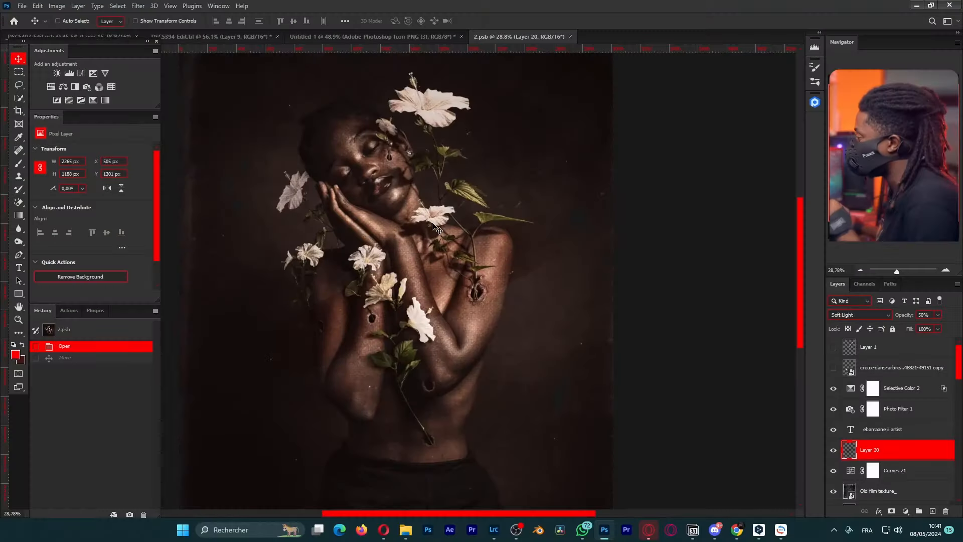
Examine the flower composite portrait as a whole and up close around the wounds, stems and blossoms.
{"action": "scroll", "coordinate": [437, 228], "scroll_direction": "up", "scroll_amount": 1}
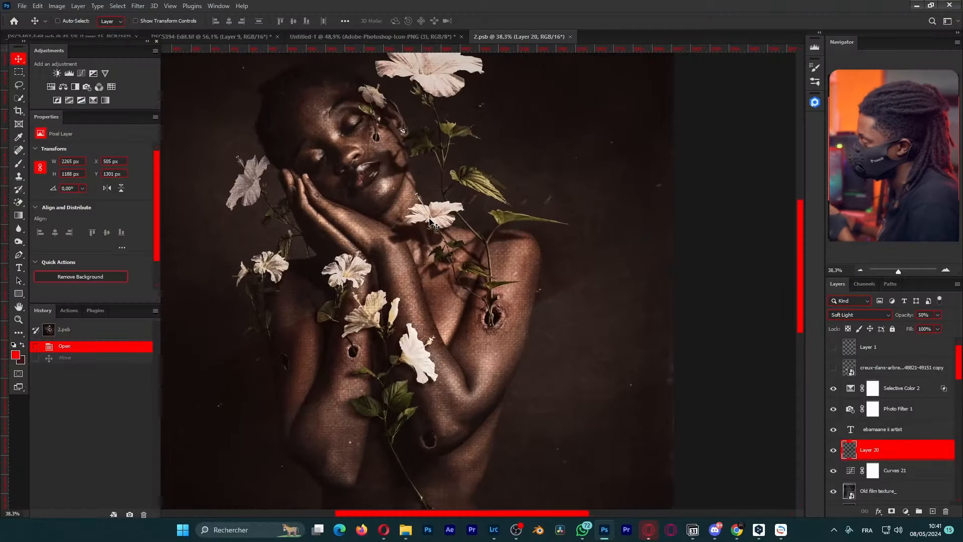
{"action": "scroll", "coordinate": [432, 225], "scroll_direction": "up", "scroll_amount": 1}
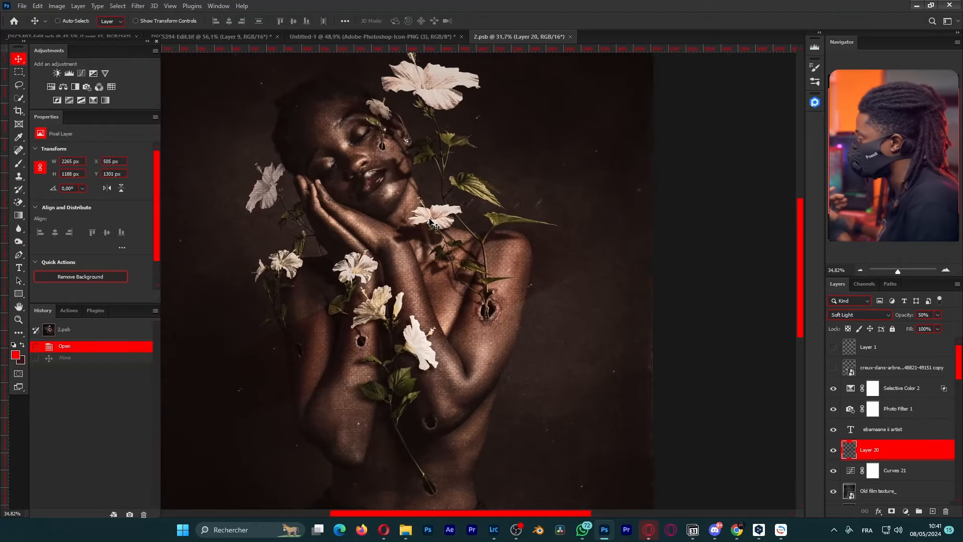
{"action": "scroll", "coordinate": [456, 248], "scroll_direction": "up", "scroll_amount": 5}
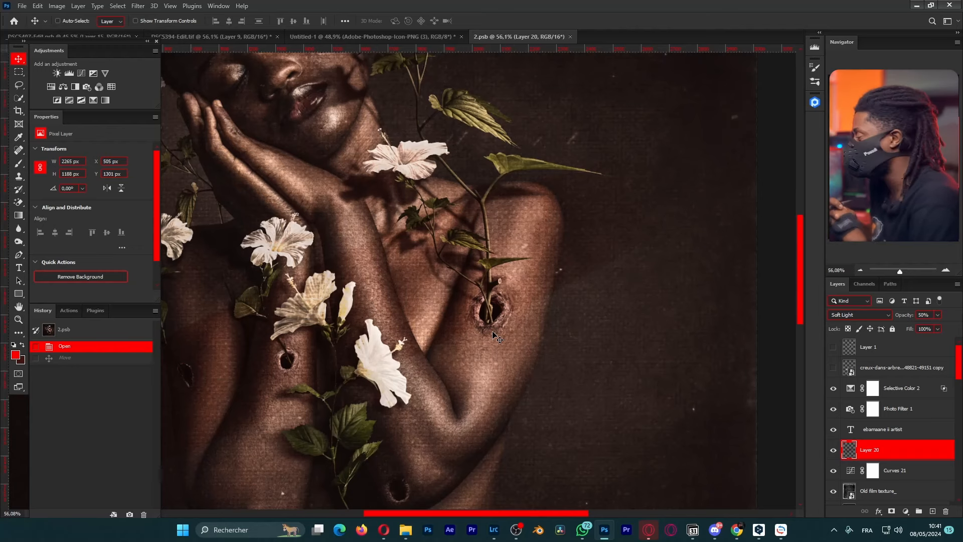
{"action": "scroll", "coordinate": [496, 339], "scroll_direction": "down", "scroll_amount": 4}
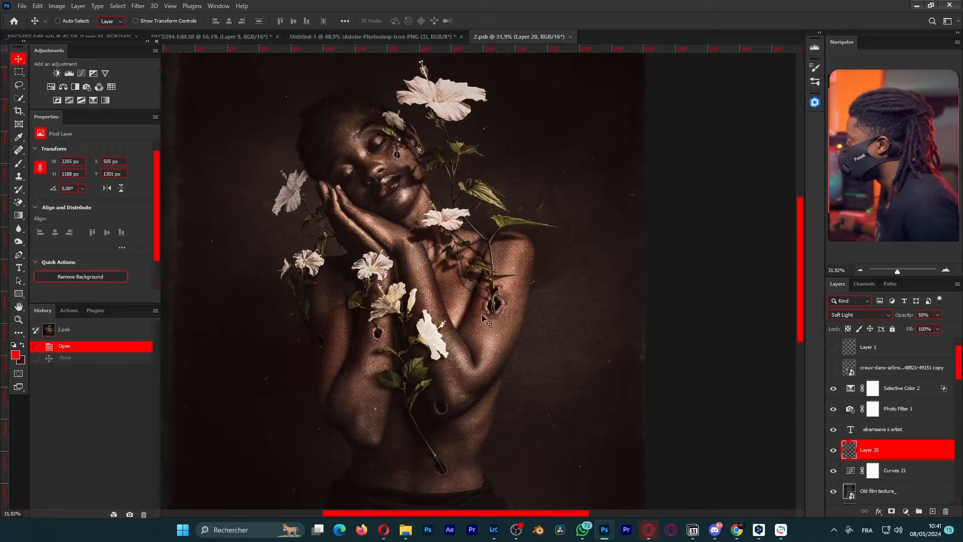
{"action": "scroll", "coordinate": [453, 320], "scroll_direction": "down", "scroll_amount": 3}
{"action": "scroll", "coordinate": [424, 276], "scroll_direction": "up", "scroll_amount": 4}
{"action": "scroll", "coordinate": [422, 274], "scroll_direction": "down", "scroll_amount": 3}
{"action": "scroll", "coordinate": [422, 272], "scroll_direction": "up", "scroll_amount": 5}
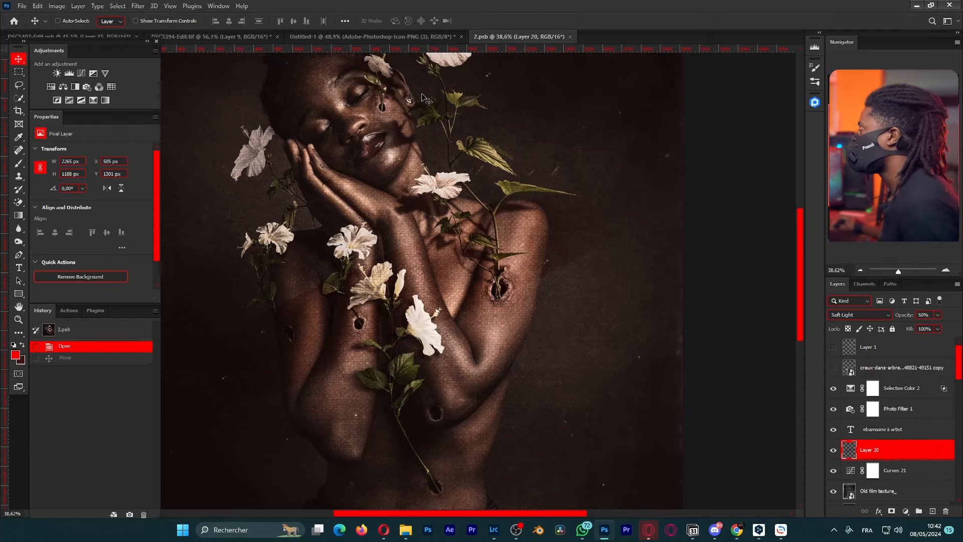
Switch to the Untitled-1 document and examine the side-by-side comparison of the two portrait close-ups.
{"action": "left_click", "coordinate": [364, 37]}
{"action": "scroll", "coordinate": [365, 86], "scroll_direction": "down", "scroll_amount": 4}
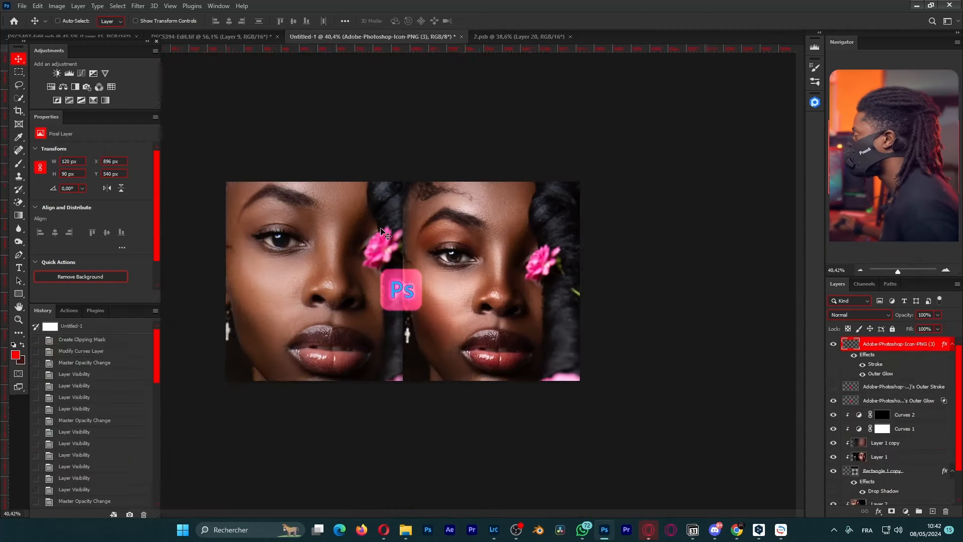
{"action": "scroll", "coordinate": [321, 85], "scroll_direction": "up", "scroll_amount": 3}
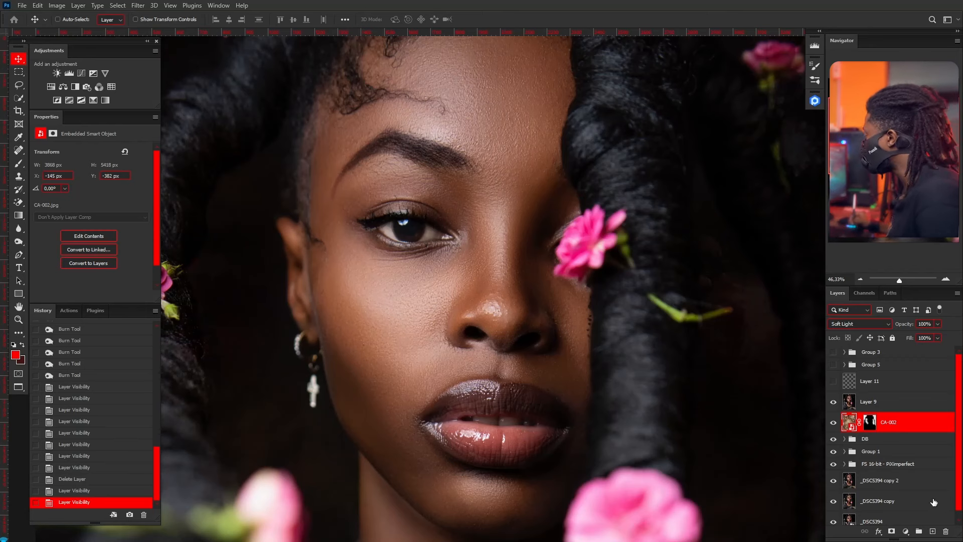
Add a new layer above CA-002 and choose the Dodge tool with its range on Highlights.
{"action": "left_click", "coordinate": [932, 531]}
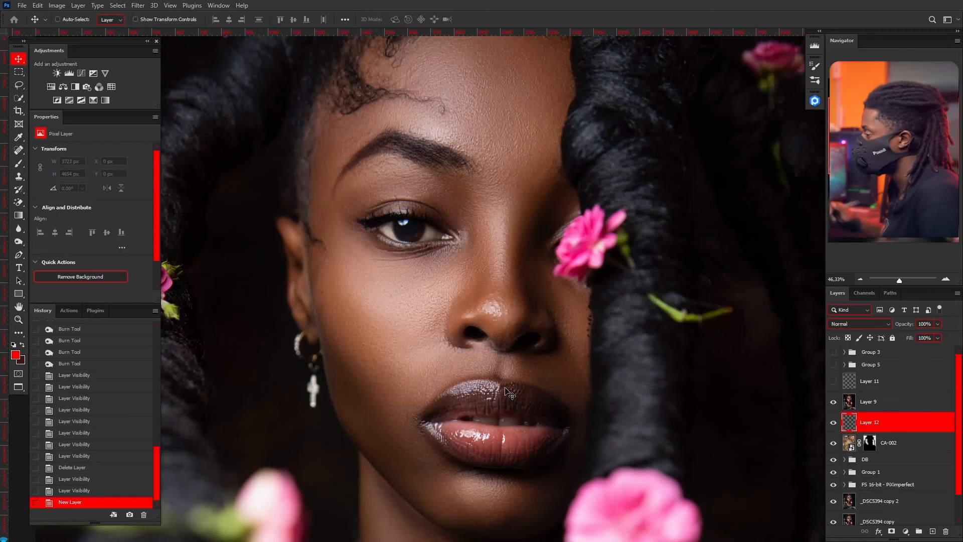
{"action": "left_click", "coordinate": [20, 242]}
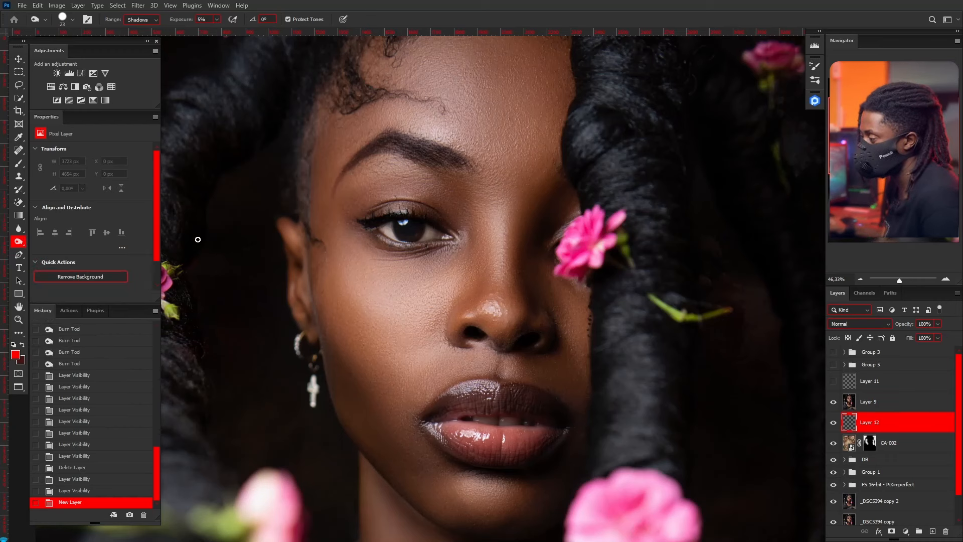
{"action": "right_click", "coordinate": [23, 248]}
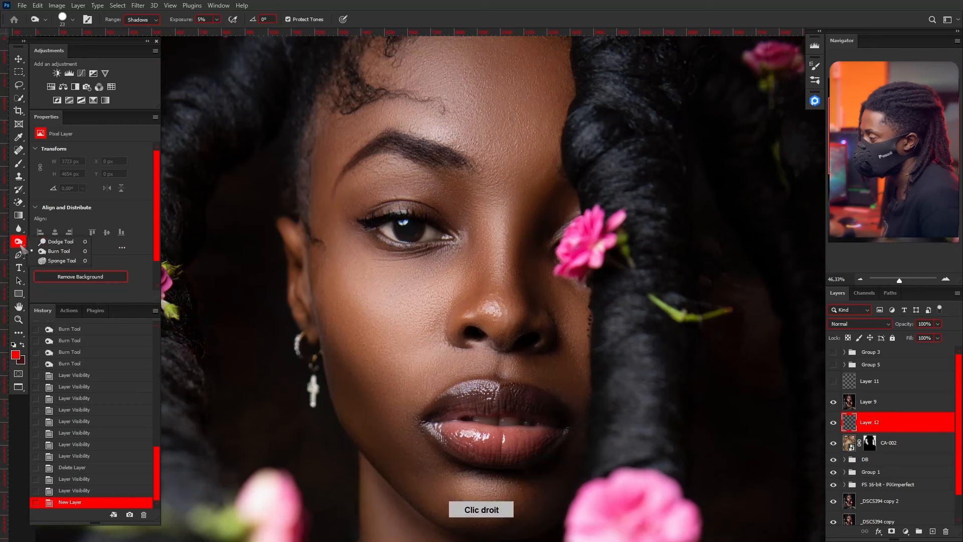
{"action": "left_click", "coordinate": [49, 242]}
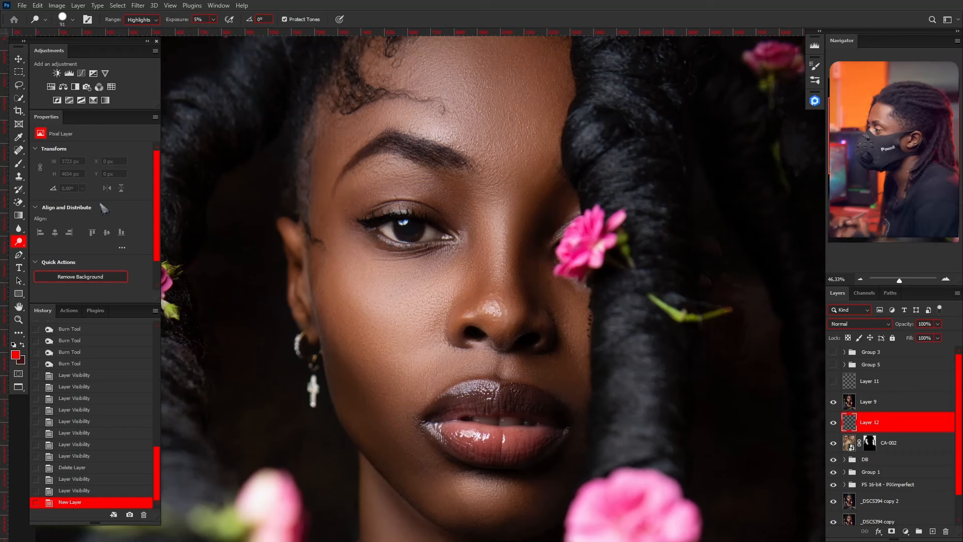
{"action": "left_click", "coordinate": [155, 20]}
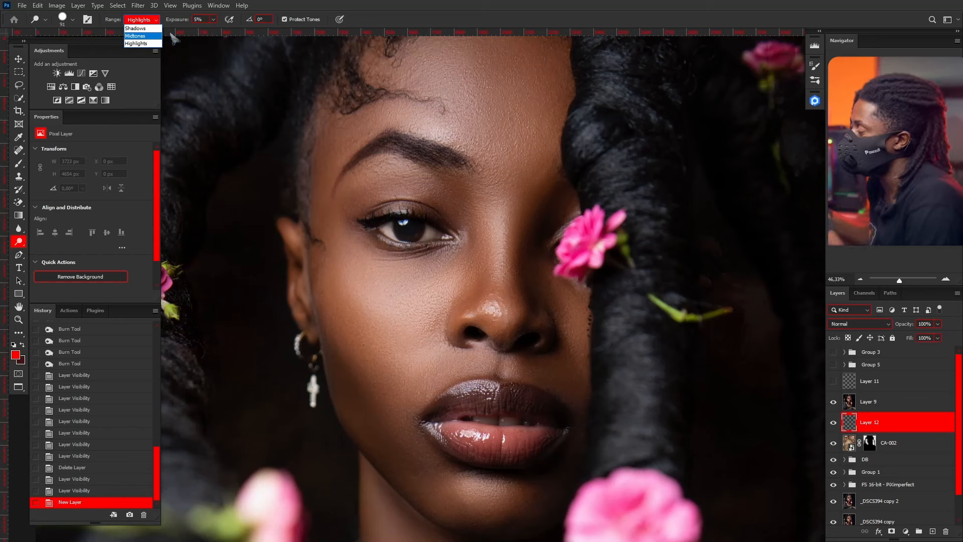
{"action": "left_click", "coordinate": [137, 50]}
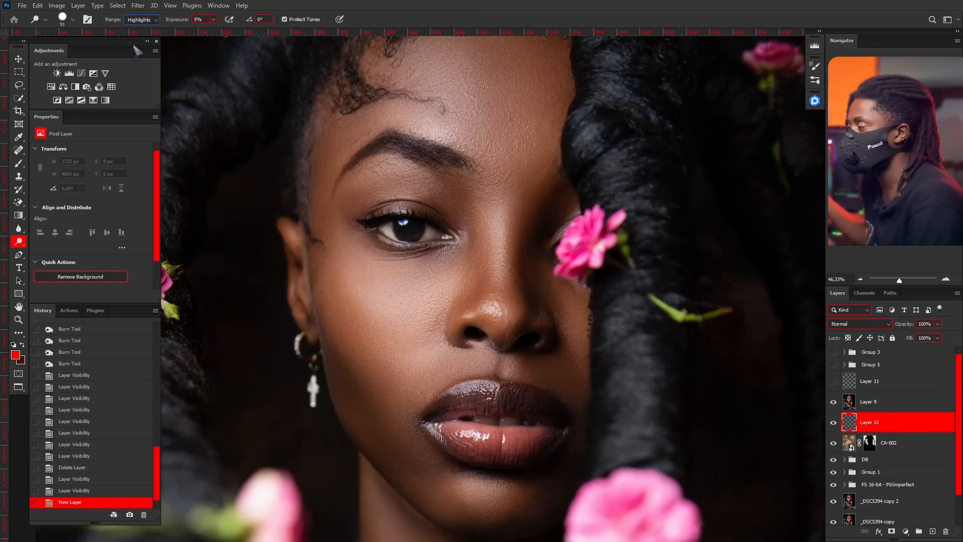
{"action": "left_click", "coordinate": [82, 74]}
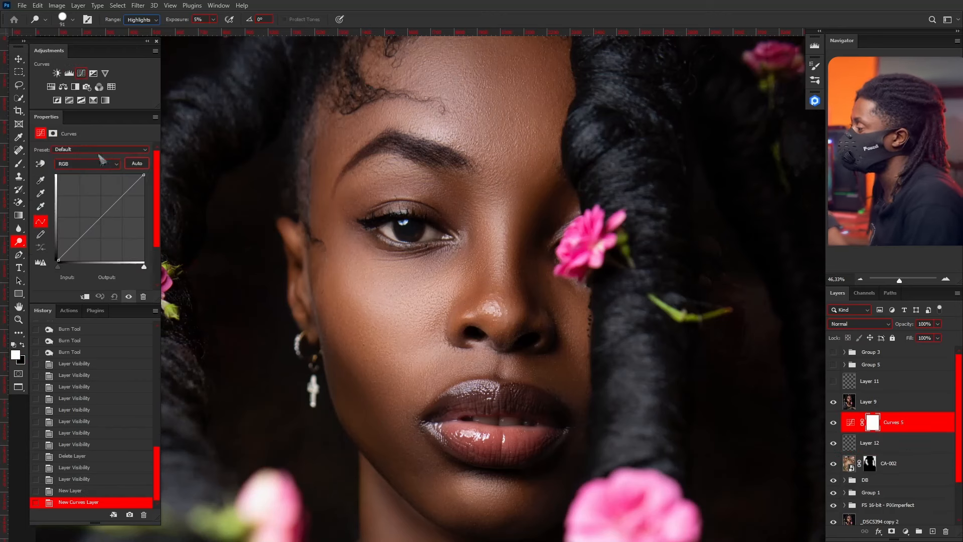
{"action": "left_click_drag", "start_coordinate": [96, 221], "coordinate": [83, 207]}
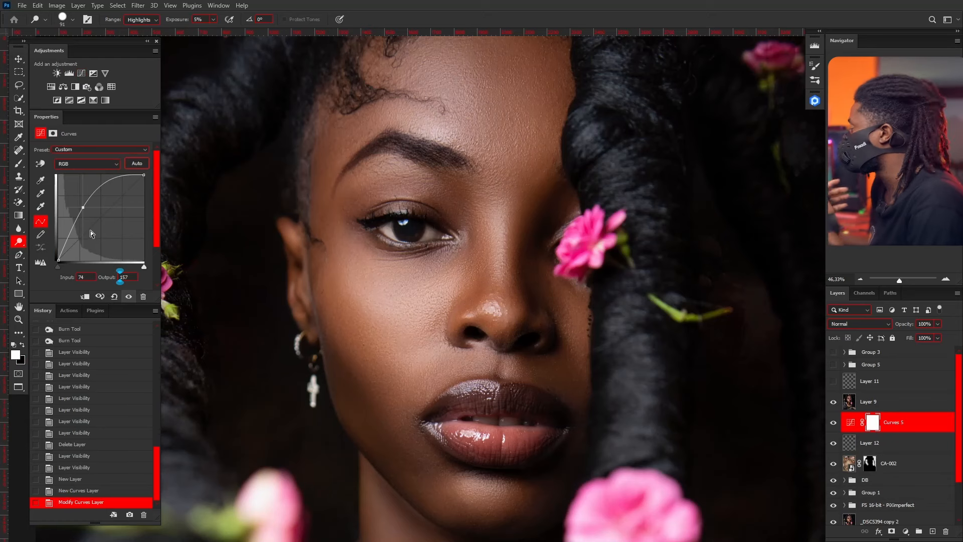
{"action": "left_click_drag", "start_coordinate": [924, 427], "coordinate": [945, 530]}
Move Layer 12 above Layer 9, and show Layer 11 to check its red highlight guides before hiding it again.
{"action": "left_click_drag", "start_coordinate": [891, 423], "coordinate": [869, 402]}
{"action": "left_click", "coordinate": [834, 381]}
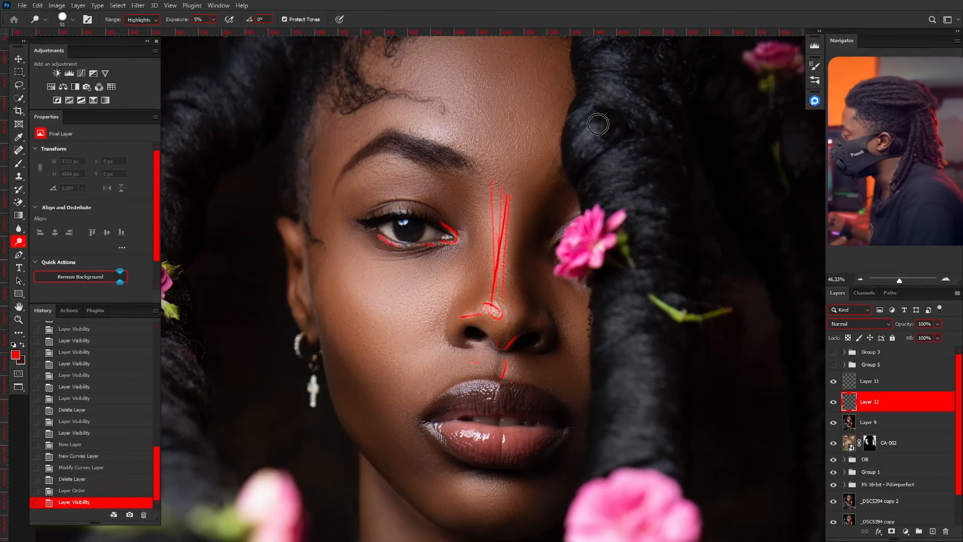
{"action": "scroll", "coordinate": [454, 233], "scroll_direction": "up", "scroll_amount": 3}
{"action": "scroll", "coordinate": [443, 242], "scroll_direction": "up", "scroll_amount": 1}
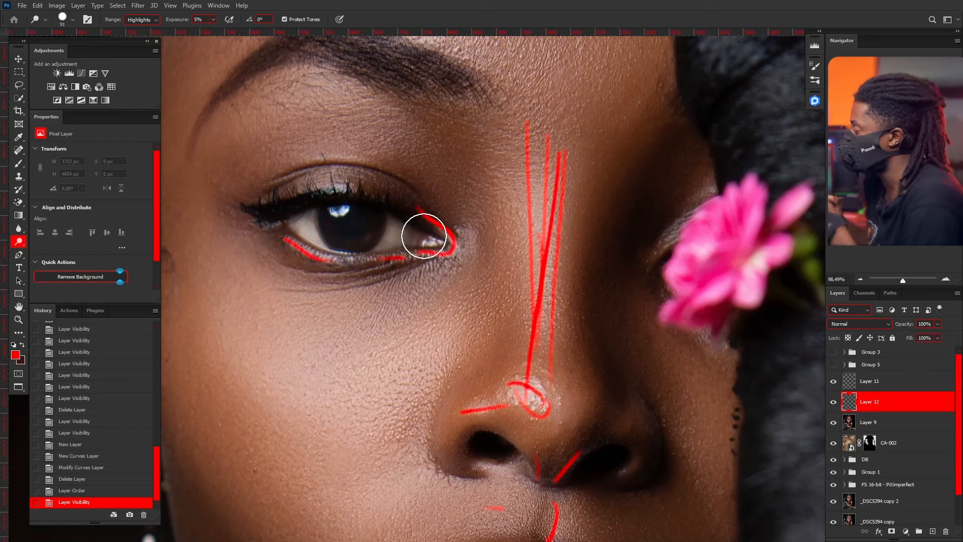
{"action": "left_click", "coordinate": [834, 381]}
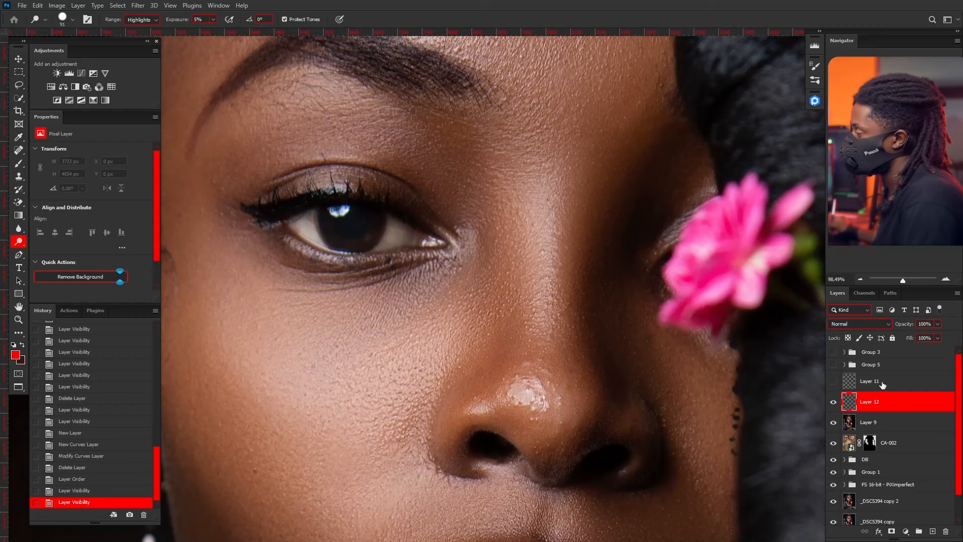
Fill Layer 12 with 50% Gray in Normal mode at 100% opacity and set the layer's blending mode to Soft Light.
{"action": "left_click", "coordinate": [38, 6]}
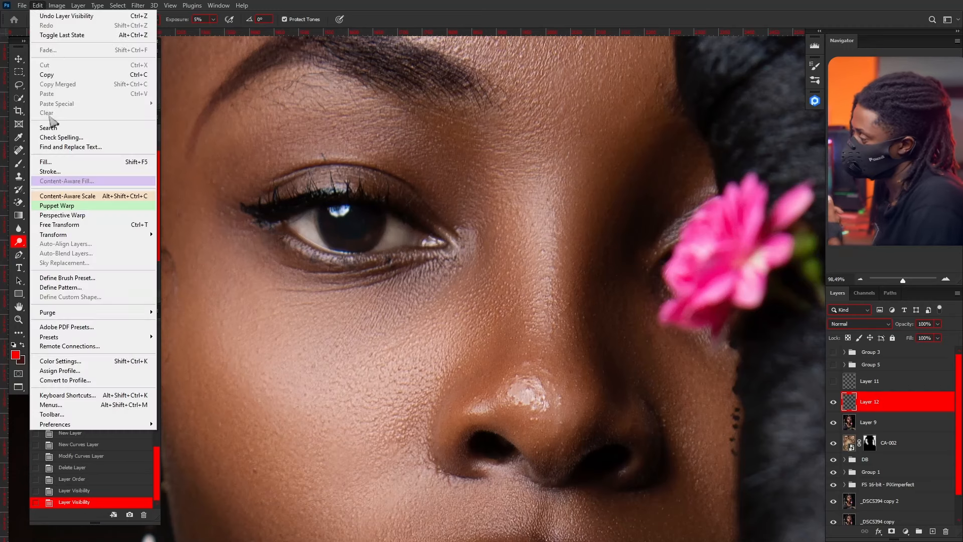
{"action": "left_click", "coordinate": [52, 163]}
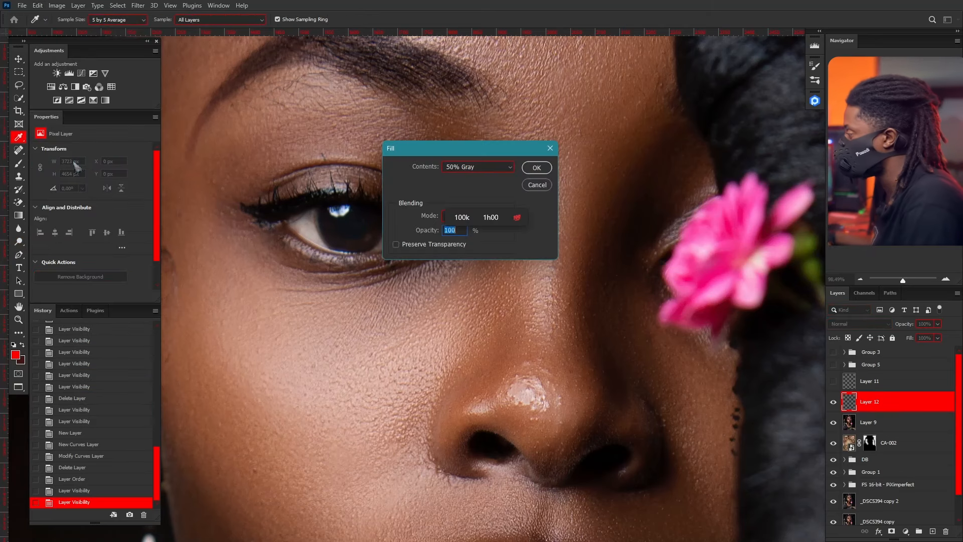
{"action": "left_click", "coordinate": [538, 168]}
{"action": "key", "text": "o"}
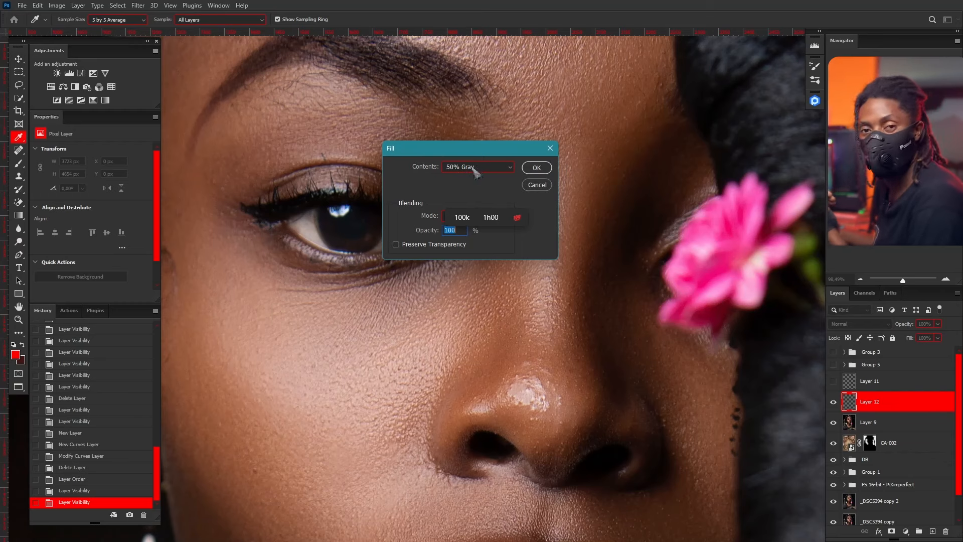
{"action": "left_click", "coordinate": [494, 170]}
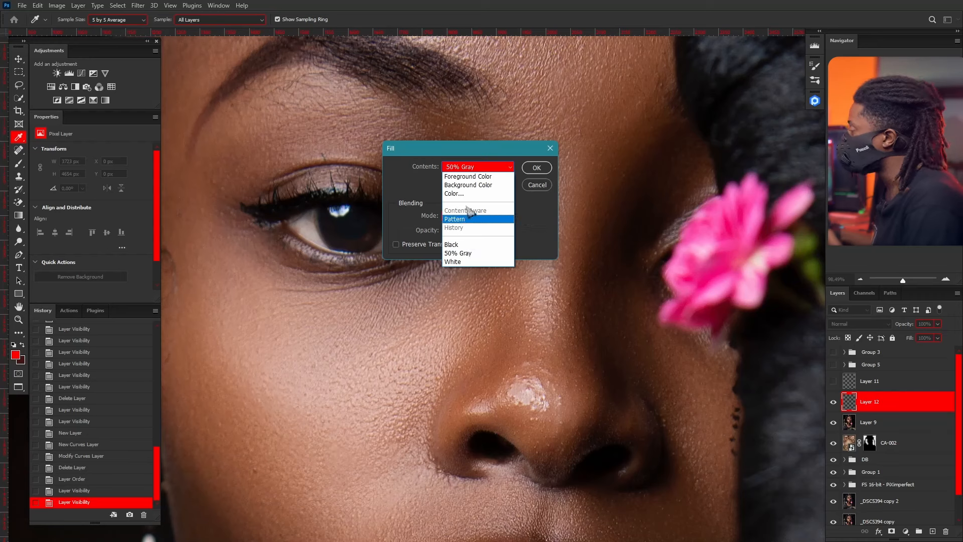
{"action": "left_click", "coordinate": [463, 253]}
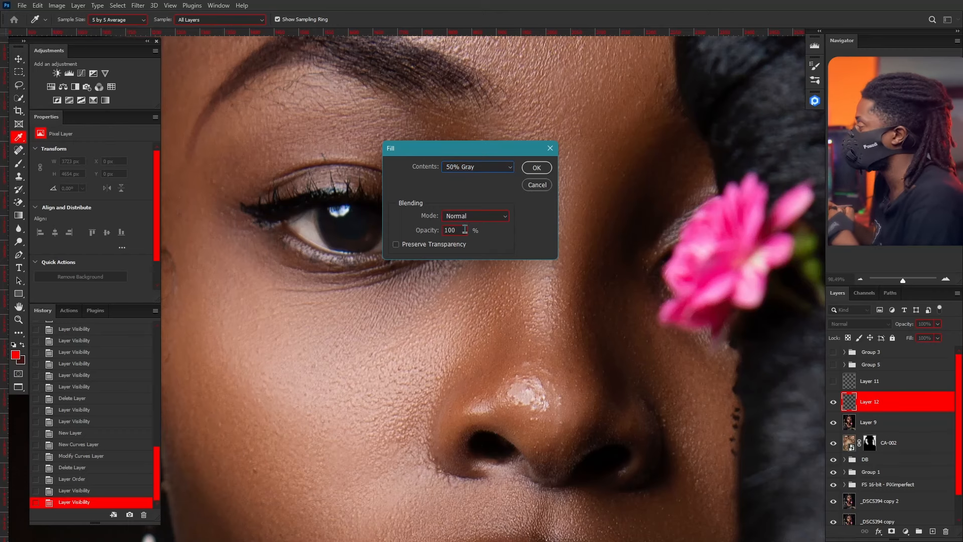
{"action": "left_click", "coordinate": [507, 165]}
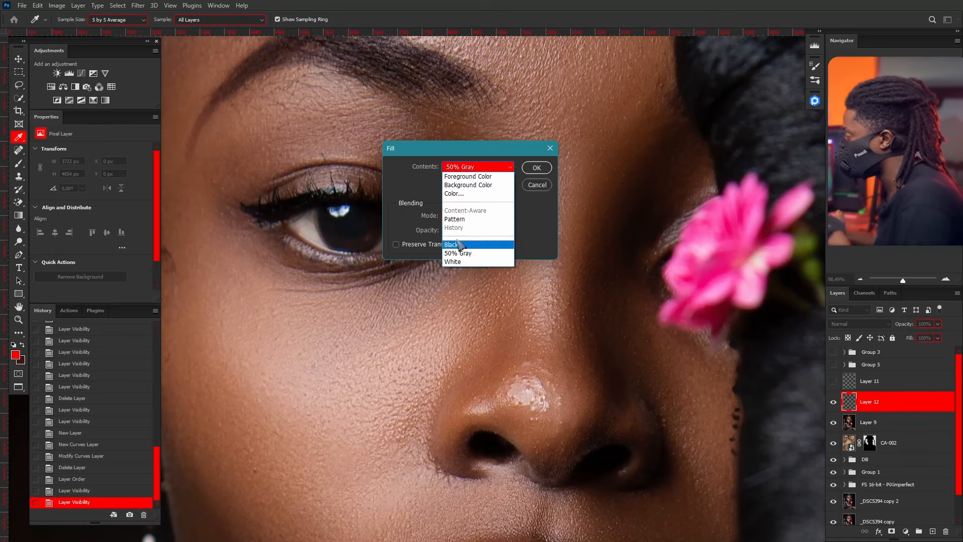
{"action": "left_click", "coordinate": [504, 167]}
{"action": "left_click", "coordinate": [537, 167]}
{"action": "key", "text": "o"}
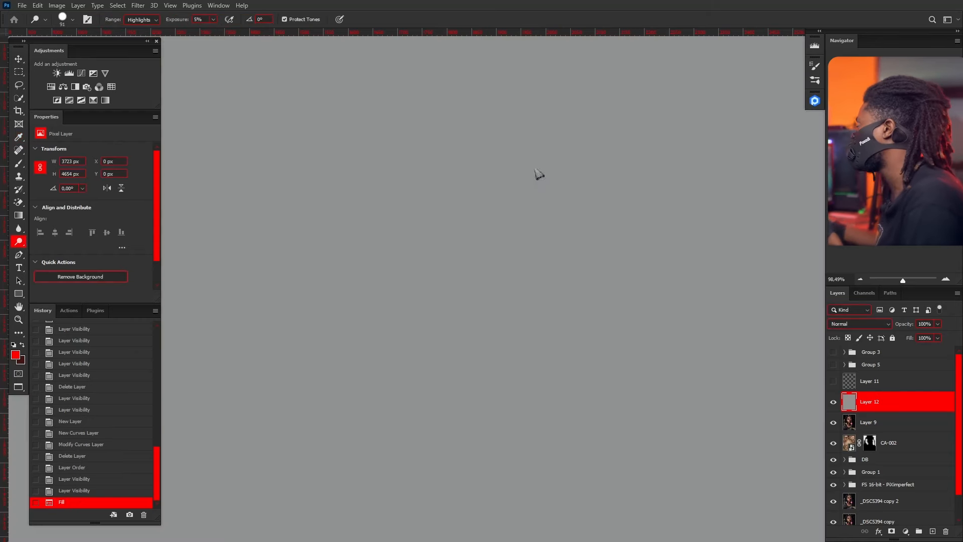
{"action": "left_click", "coordinate": [862, 324]}
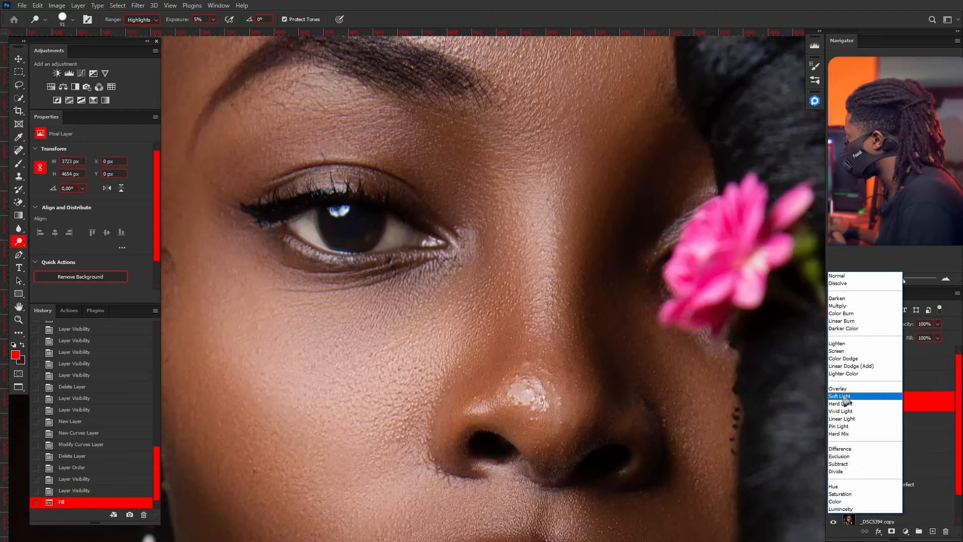
{"action": "left_click", "coordinate": [845, 396]}
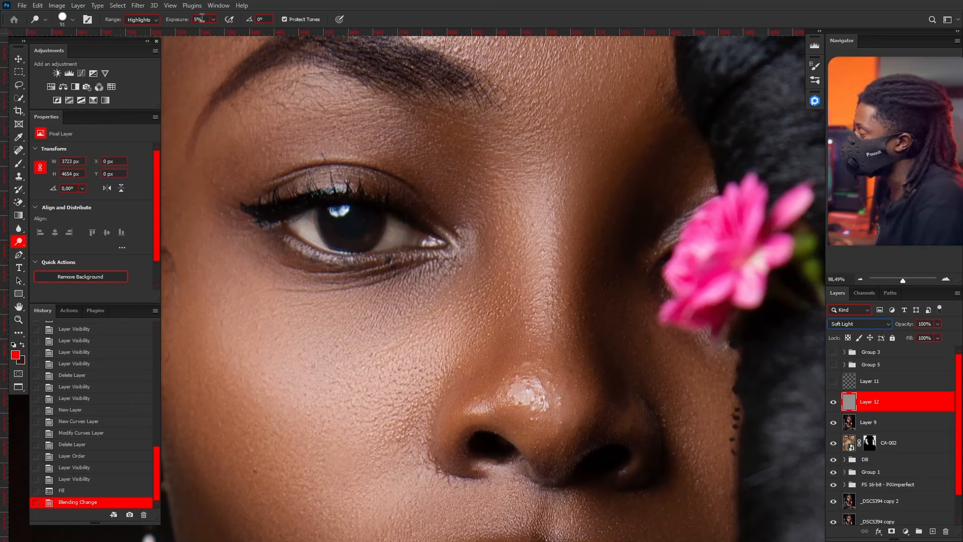
Dodge the highlights on the nose tip, along the nose bridge and at the inner corner of the eye on Layer 12.
{"action": "left_click_drag", "start_coordinate": [546, 327], "coordinate": [525, 342]}
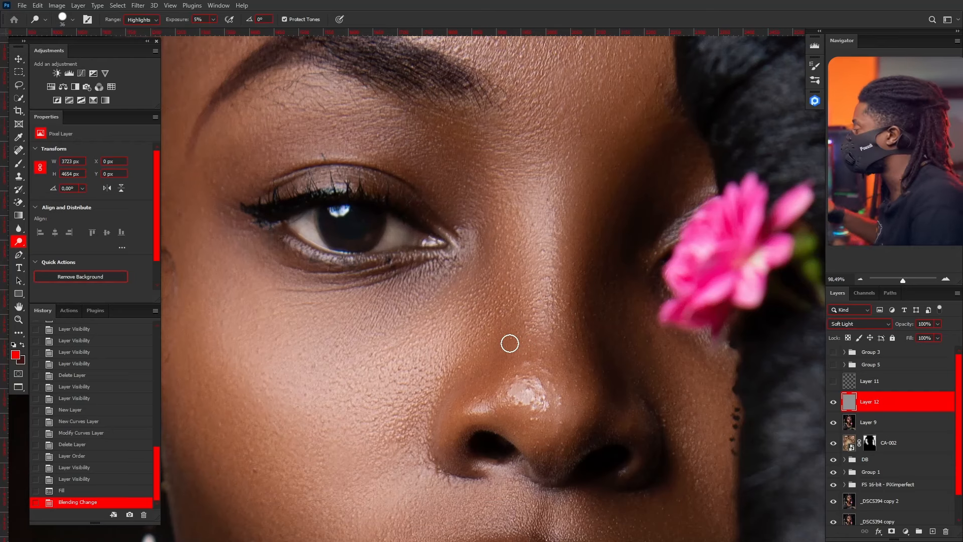
{"action": "mouse_move", "coordinate": [525, 385]}
{"action": "left_mouse_down"}
{"action": "mouse_move", "coordinate": [484, 403]}
{"action": "mouse_move", "coordinate": [549, 394]}
{"action": "left_mouse_up"}
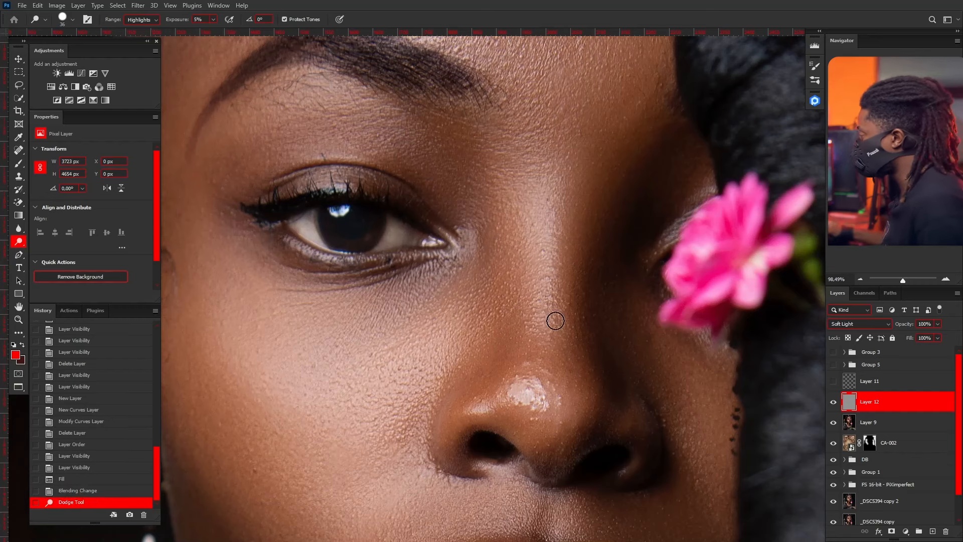
{"action": "mouse_move", "coordinate": [537, 187]}
{"action": "left_mouse_down"}
{"action": "mouse_move", "coordinate": [546, 224]}
{"action": "mouse_move", "coordinate": [546, 186]}
{"action": "mouse_move", "coordinate": [549, 298]}
{"action": "mouse_move", "coordinate": [549, 211]}
{"action": "mouse_move", "coordinate": [541, 180]}
{"action": "mouse_move", "coordinate": [547, 331]}
{"action": "mouse_move", "coordinate": [540, 204]}
{"action": "mouse_move", "coordinate": [492, 158]}
{"action": "mouse_move", "coordinate": [545, 228]}
{"action": "mouse_move", "coordinate": [539, 196]}
{"action": "mouse_move", "coordinate": [546, 336]}
{"action": "mouse_move", "coordinate": [546, 264]}
{"action": "mouse_move", "coordinate": [512, 165]}
{"action": "mouse_move", "coordinate": [553, 277]}
{"action": "mouse_move", "coordinate": [524, 406]}
{"action": "mouse_move", "coordinate": [503, 392]}
{"action": "mouse_move", "coordinate": [538, 399]}
{"action": "mouse_move", "coordinate": [487, 409]}
{"action": "left_mouse_up"}
{"action": "mouse_move", "coordinate": [486, 409]}
{"action": "left_mouse_down"}
{"action": "mouse_move", "coordinate": [552, 400]}
{"action": "mouse_move", "coordinate": [502, 166]}
{"action": "left_mouse_up"}
{"action": "left_click_drag", "start_coordinate": [465, 247], "coordinate": [457, 247]}
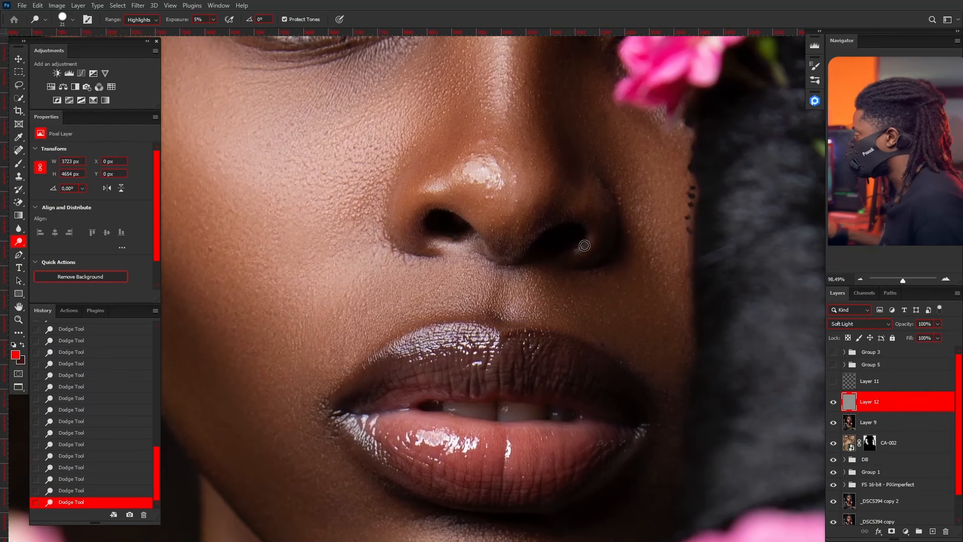
Dodge the groove above the upper lip and both corners of the mouth with short strokes on Layer 12.
{"action": "left_click_drag", "start_coordinate": [511, 300], "coordinate": [525, 300]}
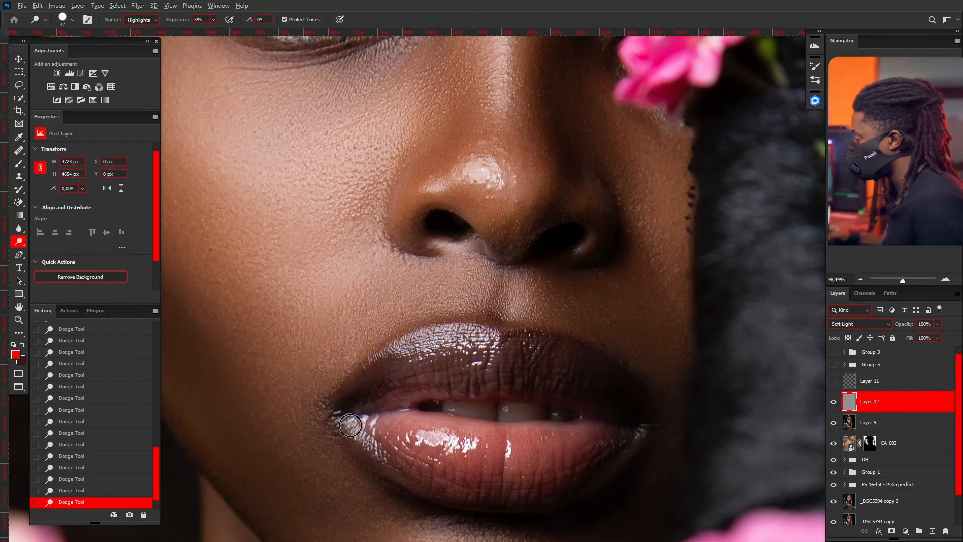
{"action": "left_click_drag", "start_coordinate": [350, 426], "coordinate": [345, 425]}
{"action": "left_click_drag", "start_coordinate": [640, 438], "coordinate": [644, 437]}
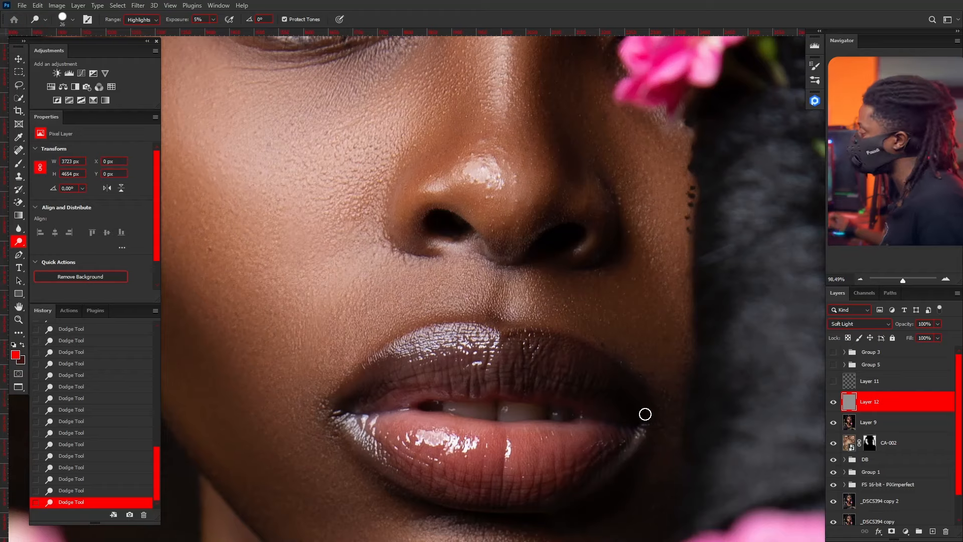
Compare the portrait with and without Layer 12 to examine the effect of the dodged highlights.
{"action": "scroll", "coordinate": [645, 413], "scroll_direction": "down", "scroll_amount": 4}
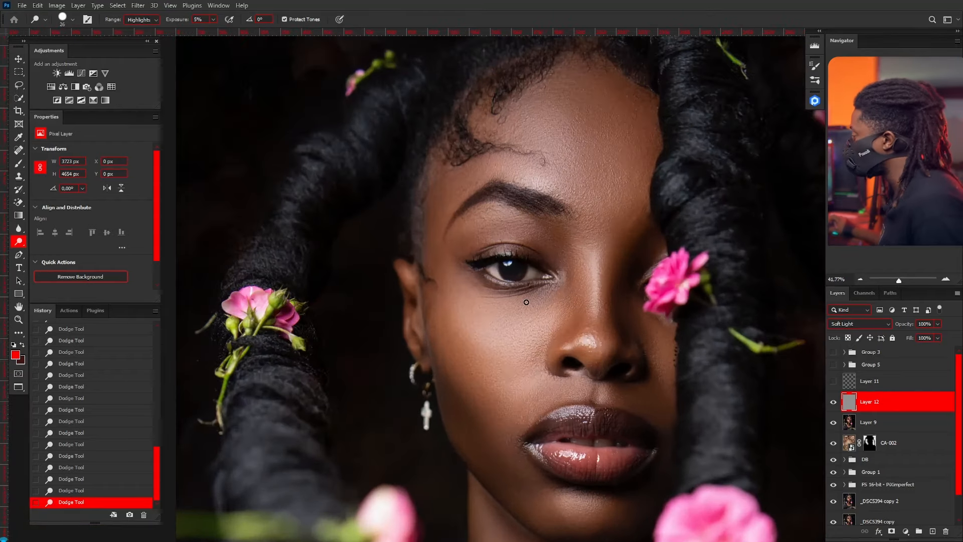
{"action": "scroll", "coordinate": [527, 302], "scroll_direction": "down", "scroll_amount": 2}
{"action": "scroll", "coordinate": [596, 320], "scroll_direction": "up", "scroll_amount": 3}
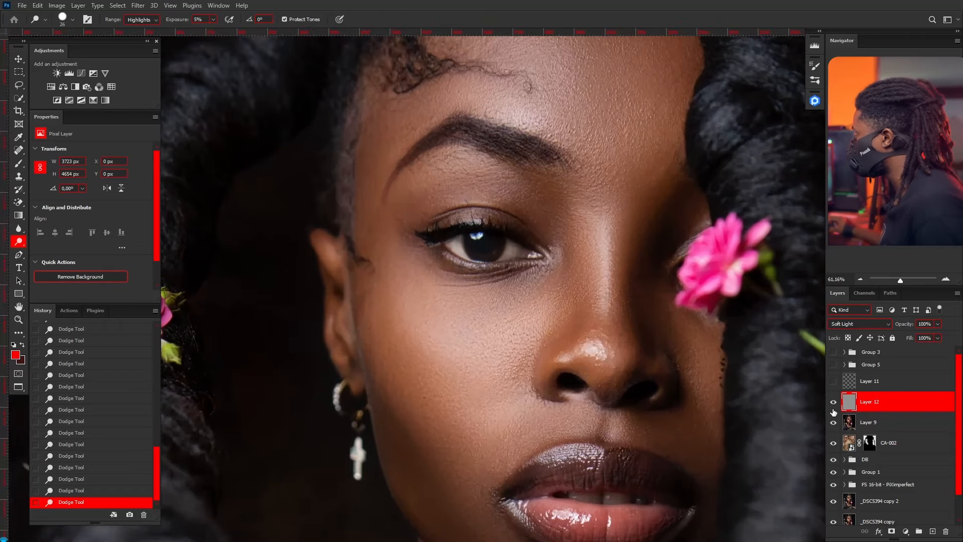
{"action": "left_click", "coordinate": [833, 402]}
{"action": "left_click", "coordinate": [833, 402]}
{"action": "left_click", "coordinate": [833, 403]}
{"action": "left_click", "coordinate": [834, 403]}
{"action": "scroll", "coordinate": [665, 276], "scroll_direction": "down", "scroll_amount": 3}
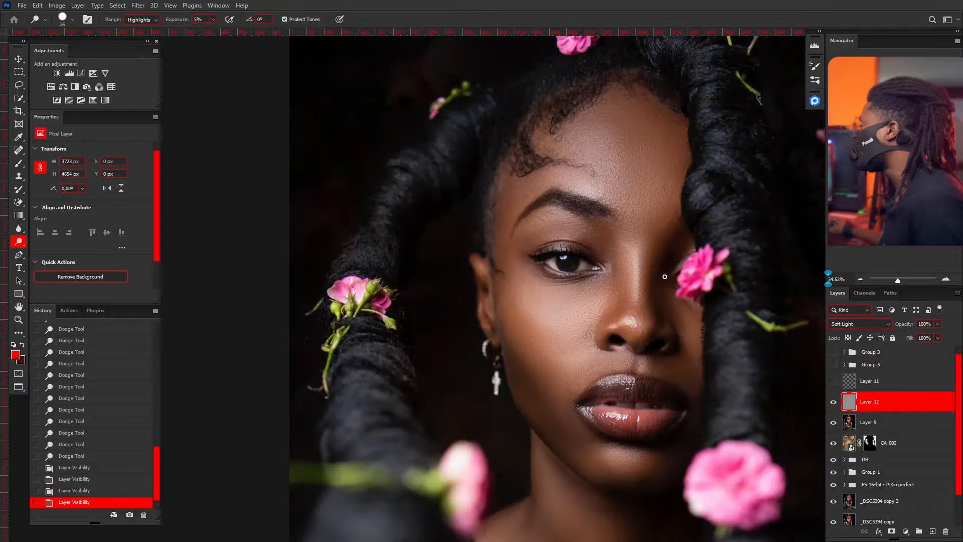
Toggle Layer 12 off and on at a wider view to judge the highlights across the whole portrait.
{"action": "scroll", "coordinate": [665, 276], "scroll_direction": "down", "scroll_amount": 2}
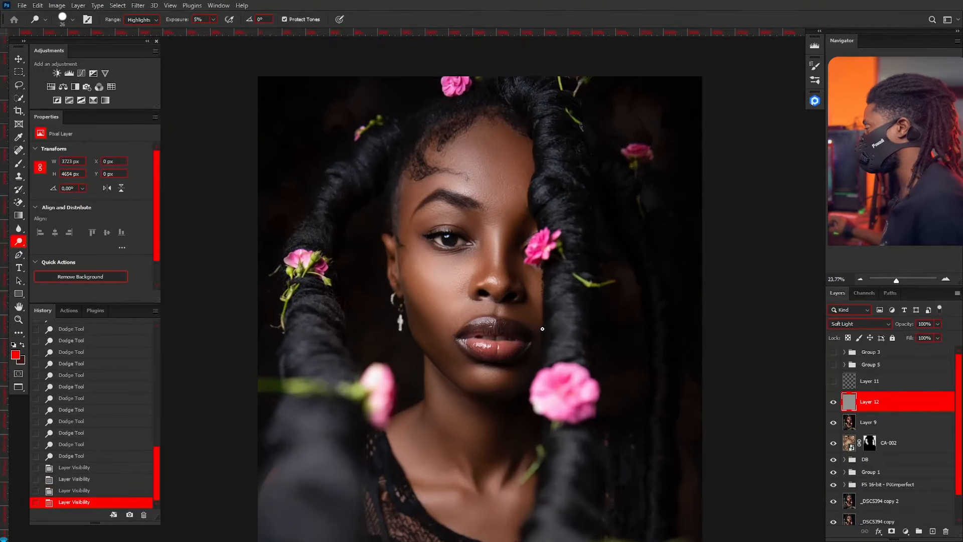
{"action": "scroll", "coordinate": [542, 329], "scroll_direction": "up", "scroll_amount": 1}
{"action": "left_click", "coordinate": [834, 402]}
{"action": "left_click", "coordinate": [833, 403]}
{"action": "scroll", "coordinate": [649, 305], "scroll_direction": "down", "scroll_amount": 3}
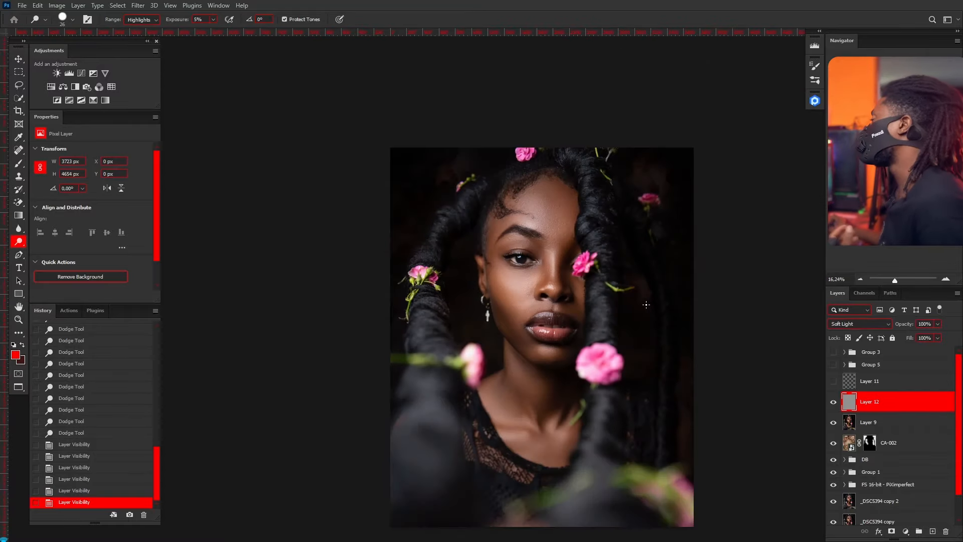
Dodge the inner corner of the eye and the lower waterline on Layer 12 with a 12 px brush.
{"action": "scroll", "coordinate": [646, 304], "scroll_direction": "up", "scroll_amount": 5}
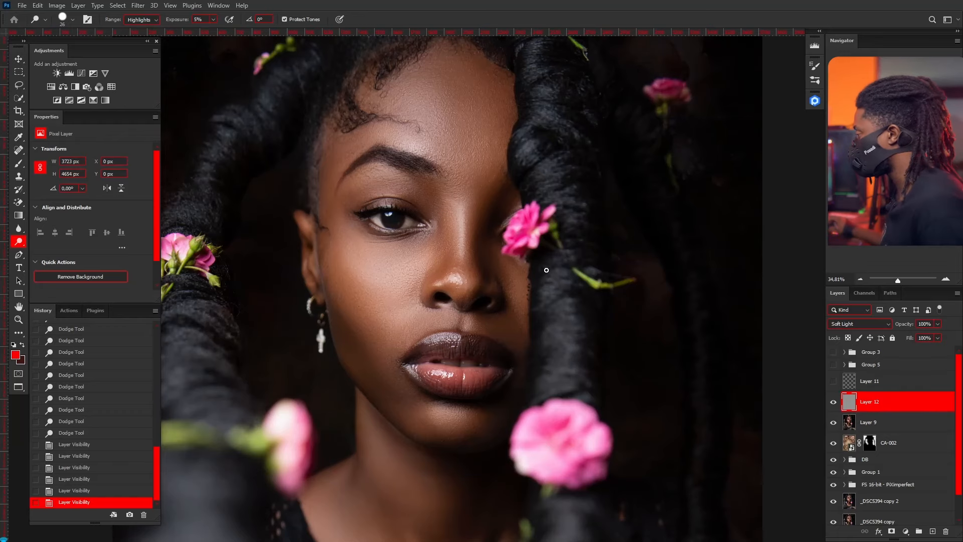
{"action": "scroll", "coordinate": [477, 226], "scroll_direction": "up", "scroll_amount": 4}
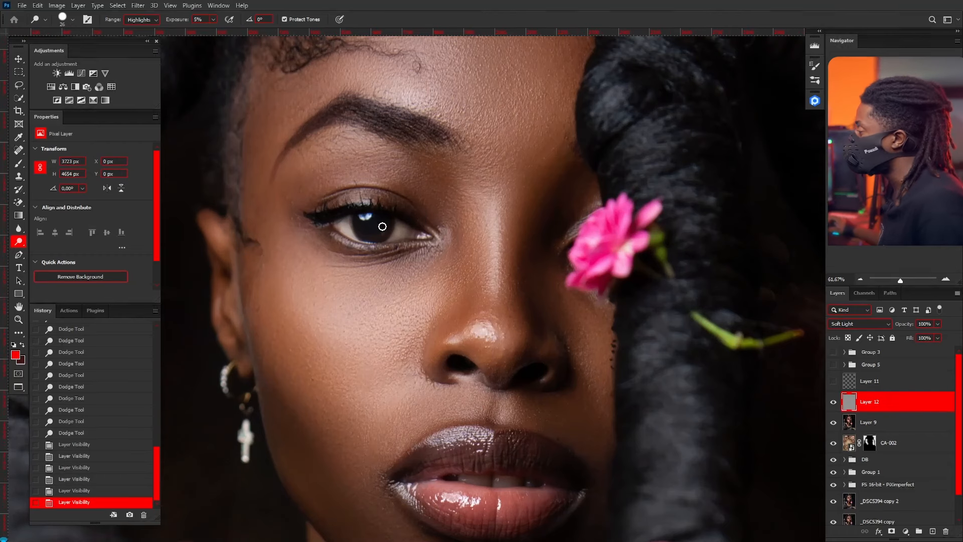
{"action": "scroll", "coordinate": [413, 211], "scroll_direction": "up", "scroll_amount": 4}
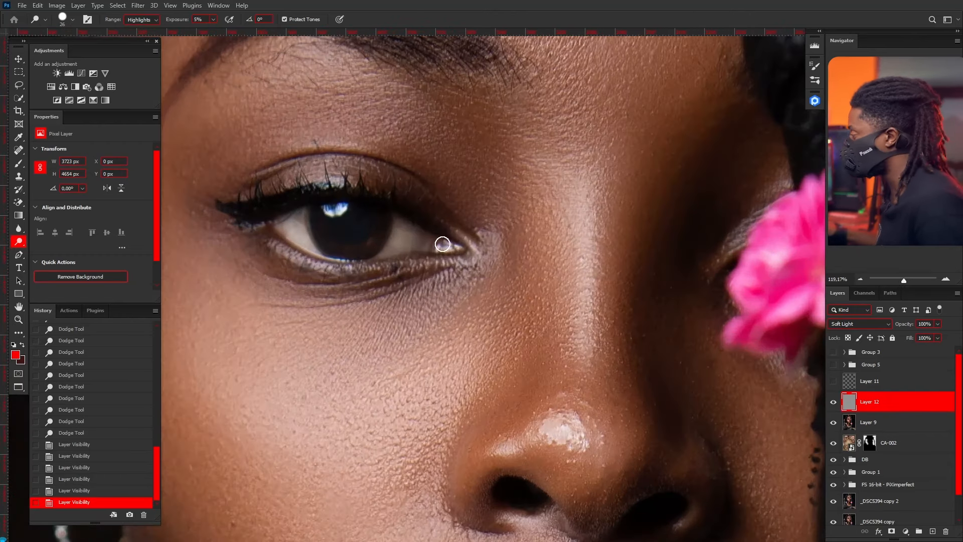
{"action": "right_click", "coordinate": [452, 230], "text": "alt"}
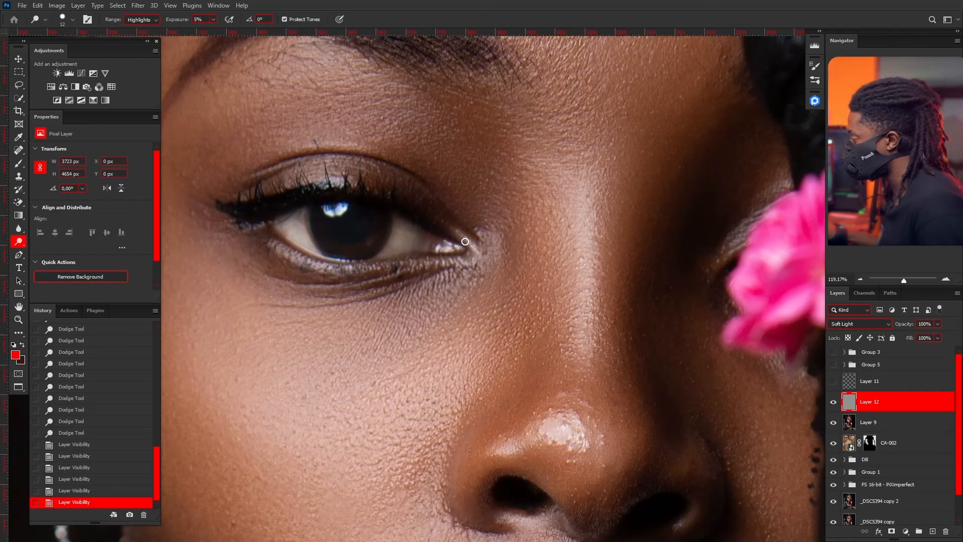
{"action": "mouse_move", "coordinate": [466, 257]}
{"action": "left_mouse_down"}
{"action": "mouse_move", "coordinate": [452, 248]}
{"action": "mouse_move", "coordinate": [461, 263]}
{"action": "mouse_move", "coordinate": [416, 261]}
{"action": "mouse_move", "coordinate": [448, 260]}
{"action": "left_mouse_up"}
{"action": "mouse_move", "coordinate": [319, 254]}
{"action": "left_mouse_down"}
{"action": "mouse_move", "coordinate": [285, 253]}
{"action": "mouse_move", "coordinate": [418, 258]}
{"action": "left_mouse_up"}
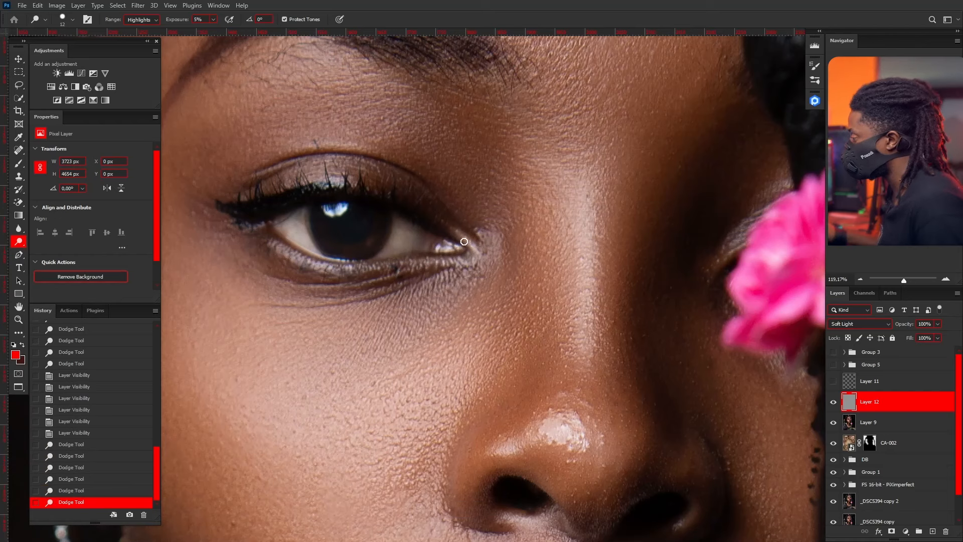
{"action": "left_click_drag", "start_coordinate": [481, 252], "coordinate": [471, 256]}
{"action": "left_click_drag", "start_coordinate": [467, 260], "coordinate": [381, 265]}
{"action": "left_click_drag", "start_coordinate": [273, 240], "coordinate": [391, 265]}
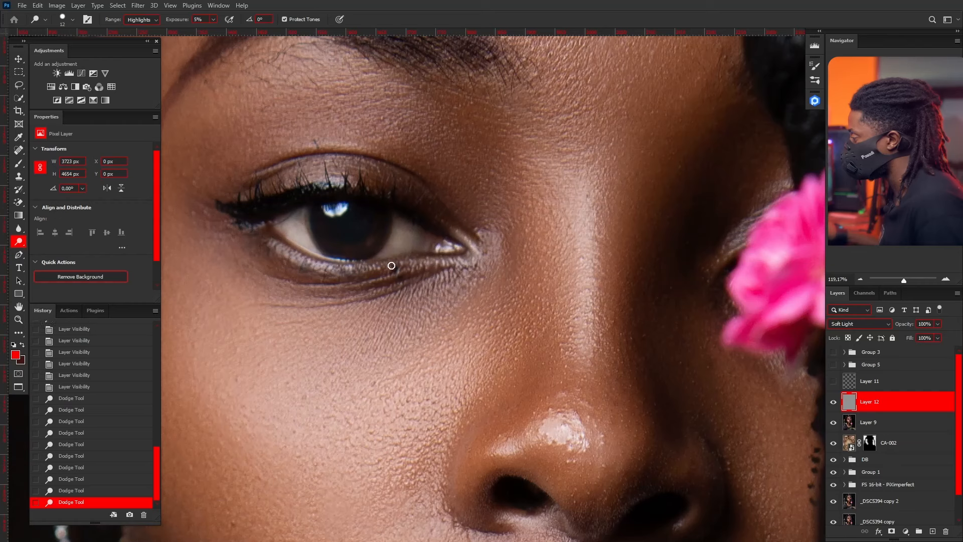
{"action": "left_click", "coordinate": [444, 245]}
Burn along the lower eyelid on Layer 12 with the Burn tool, using the Shadows range and 3% exposure.
{"action": "right_click", "coordinate": [21, 246]}
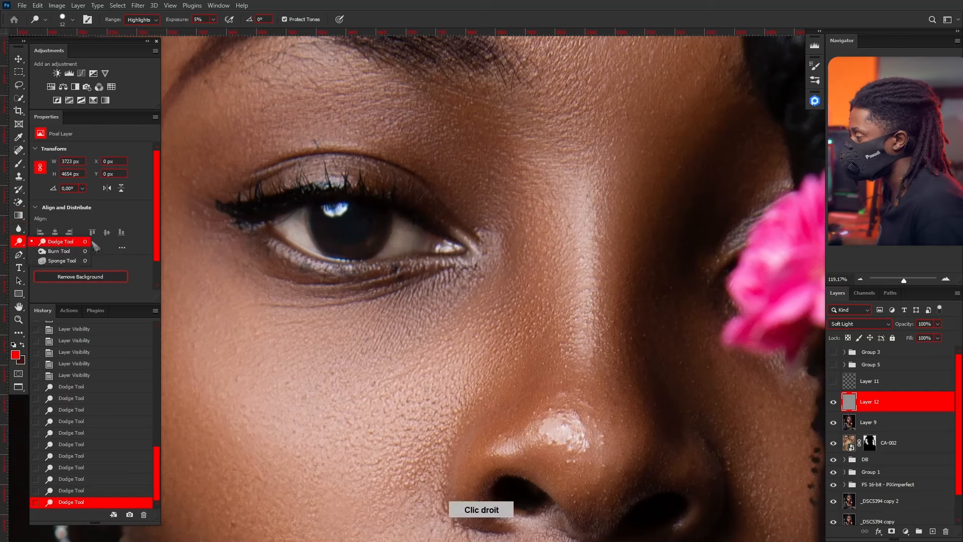
{"action": "left_click", "coordinate": [56, 252]}
{"action": "mouse_move", "coordinate": [258, 245]}
{"action": "left_mouse_down"}
{"action": "mouse_move", "coordinate": [281, 267]}
{"action": "mouse_move", "coordinate": [265, 258]}
{"action": "left_mouse_up"}
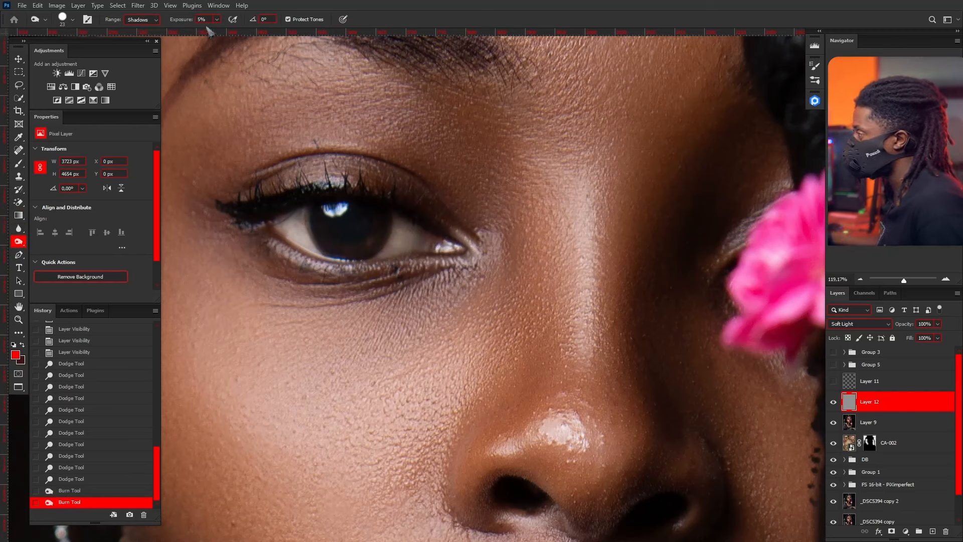
{"action": "left_click", "coordinate": [155, 20]}
{"action": "left_click", "coordinate": [139, 28]}
{"action": "left_click", "coordinate": [205, 19]}
{"action": "type", "text": "3"}
{"action": "key", "text": "Return"}
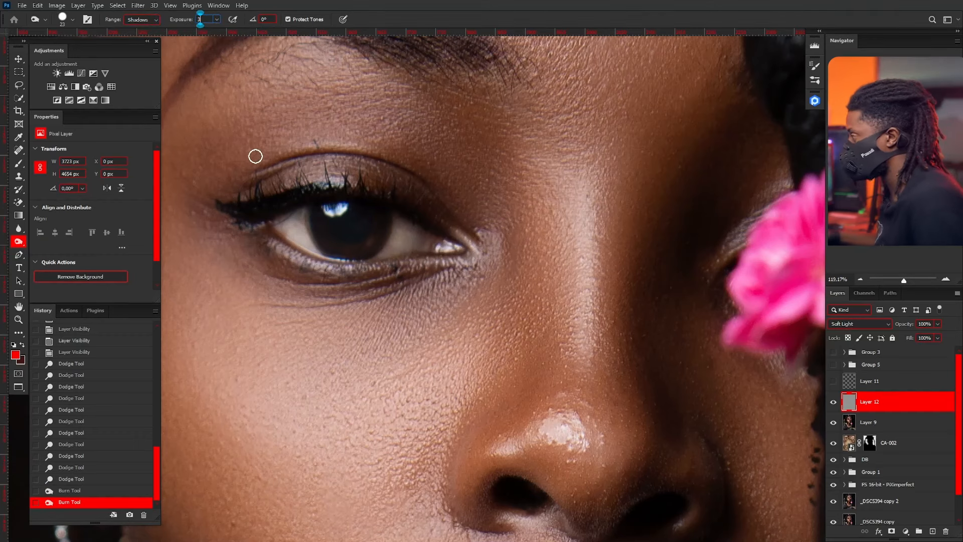
{"action": "mouse_move", "coordinate": [261, 249]}
{"action": "left_mouse_down"}
{"action": "mouse_move", "coordinate": [300, 277]}
{"action": "mouse_move", "coordinate": [336, 286]}
{"action": "mouse_move", "coordinate": [390, 276]}
{"action": "left_mouse_up"}
{"action": "mouse_move", "coordinate": [272, 255]}
{"action": "left_mouse_down"}
{"action": "mouse_move", "coordinate": [351, 282]}
{"action": "mouse_move", "coordinate": [470, 260]}
{"action": "left_mouse_up"}
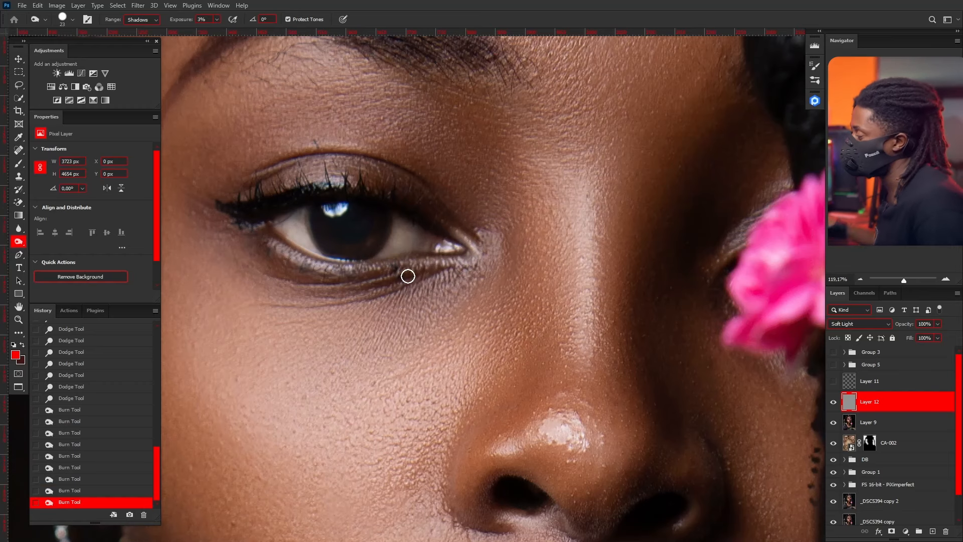
{"action": "mouse_move", "coordinate": [262, 253]}
{"action": "left_mouse_down"}
{"action": "mouse_move", "coordinate": [318, 287]}
{"action": "mouse_move", "coordinate": [341, 290]}
{"action": "mouse_move", "coordinate": [443, 266]}
{"action": "mouse_move", "coordinate": [380, 283]}
{"action": "mouse_move", "coordinate": [292, 280]}
{"action": "mouse_move", "coordinate": [286, 270]}
{"action": "mouse_move", "coordinate": [415, 269]}
{"action": "left_mouse_up"}
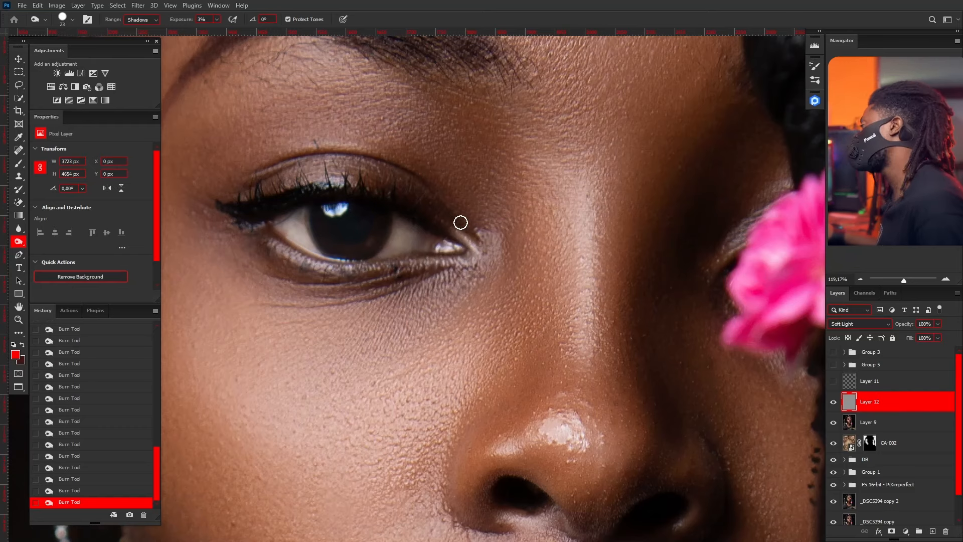
Burn the contour of the lips on Layer 12 with a 46 px brush.
{"action": "scroll", "coordinate": [502, 246], "scroll_direction": "down", "scroll_amount": 9}
{"action": "scroll", "coordinate": [566, 443], "scroll_direction": "up", "scroll_amount": 4}
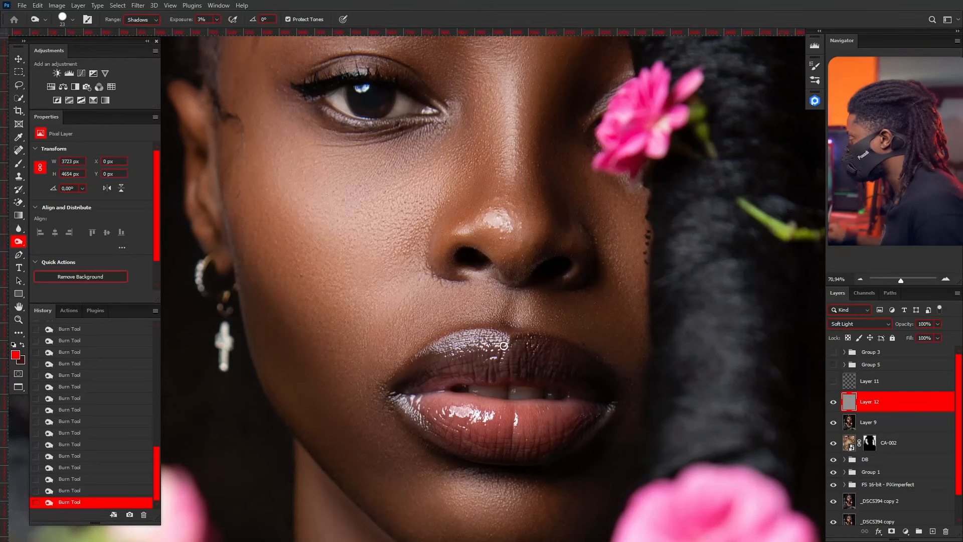
{"action": "right_click", "coordinate": [440, 360], "text": "alt"}
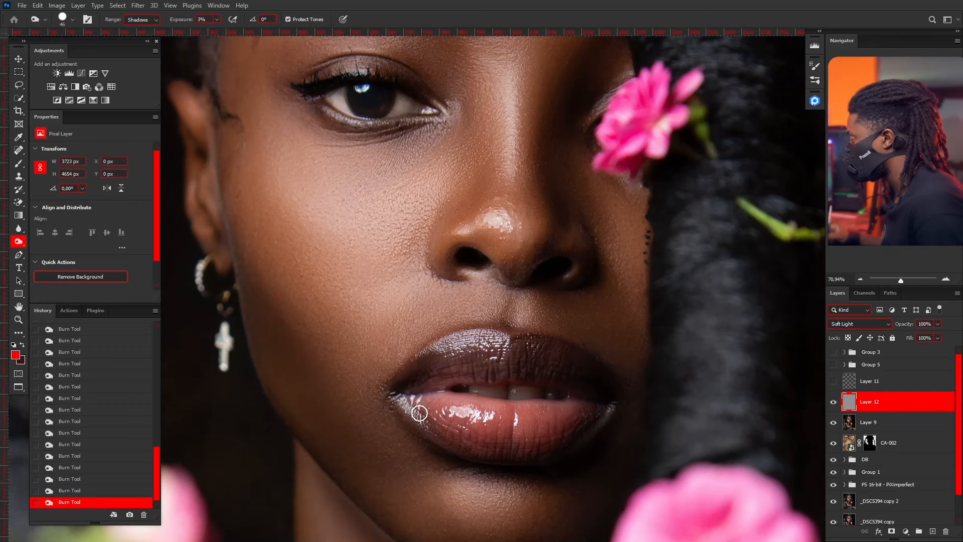
Compare the face with and without Layer 12 at several zoom levels to examine the combined dodge and burn effect.
{"action": "scroll", "coordinate": [348, 353], "scroll_direction": "down", "scroll_amount": 4}
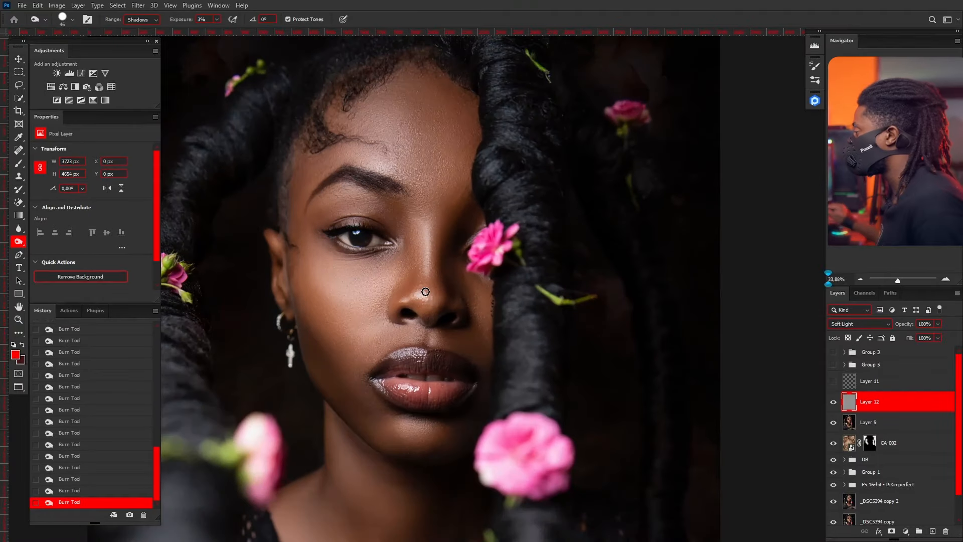
{"action": "left_click", "coordinate": [834, 402]}
{"action": "left_click", "coordinate": [834, 402]}
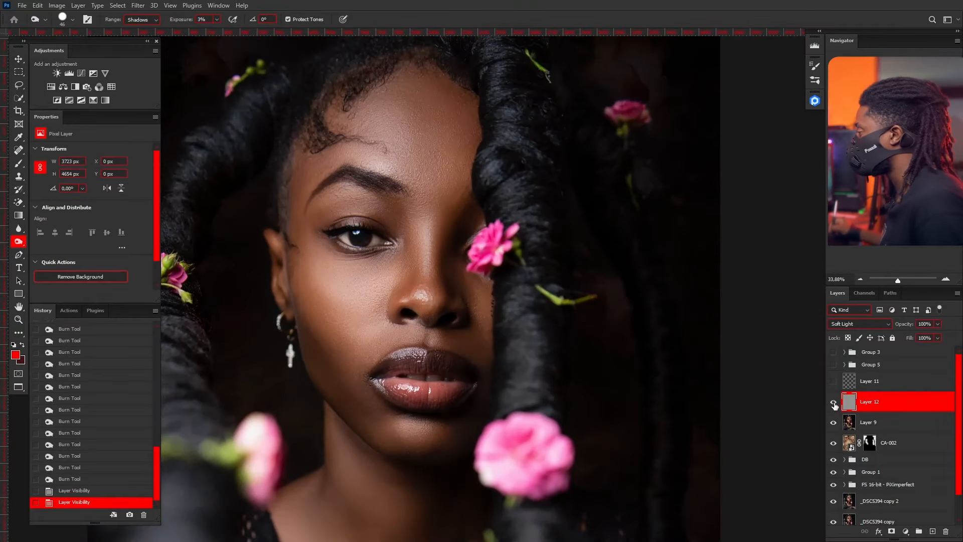
{"action": "left_click", "coordinate": [835, 403]}
{"action": "left_click", "coordinate": [834, 403]}
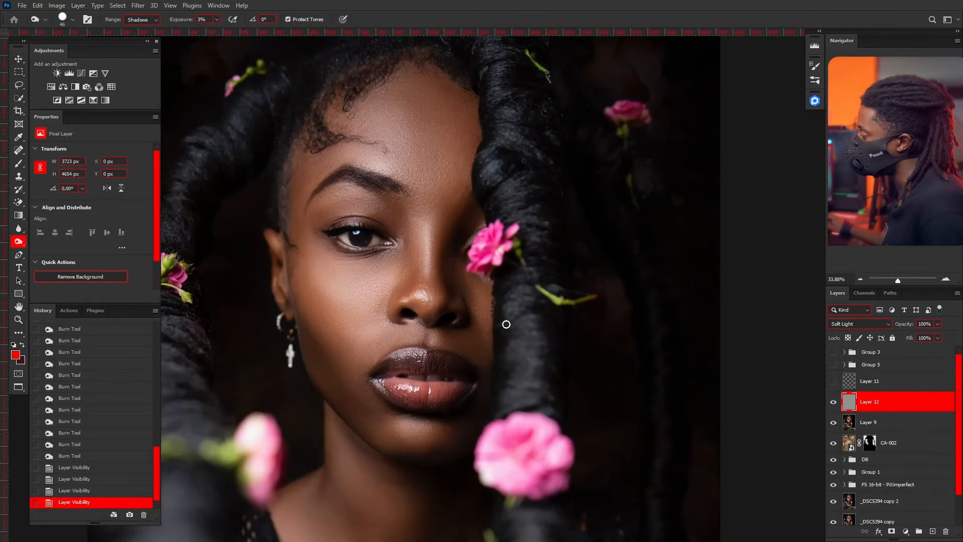
{"action": "scroll", "coordinate": [505, 323], "scroll_direction": "down", "scroll_amount": 3}
{"action": "scroll", "coordinate": [454, 305], "scroll_direction": "up", "scroll_amount": 3}
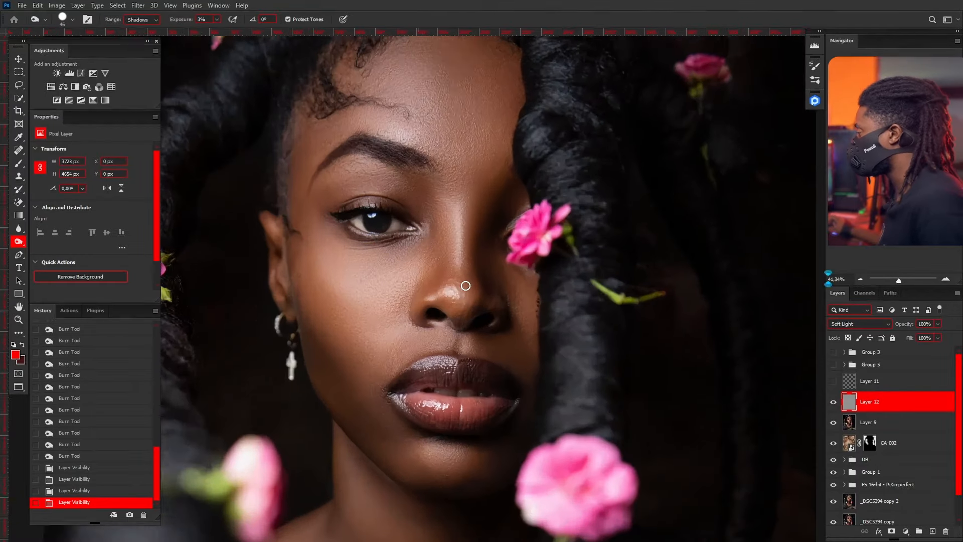
{"action": "scroll", "coordinate": [467, 251], "scroll_direction": "down", "scroll_amount": 1}
{"action": "scroll", "coordinate": [480, 206], "scroll_direction": "up", "scroll_amount": 3}
{"action": "scroll", "coordinate": [479, 206], "scroll_direction": "up", "scroll_amount": 2}
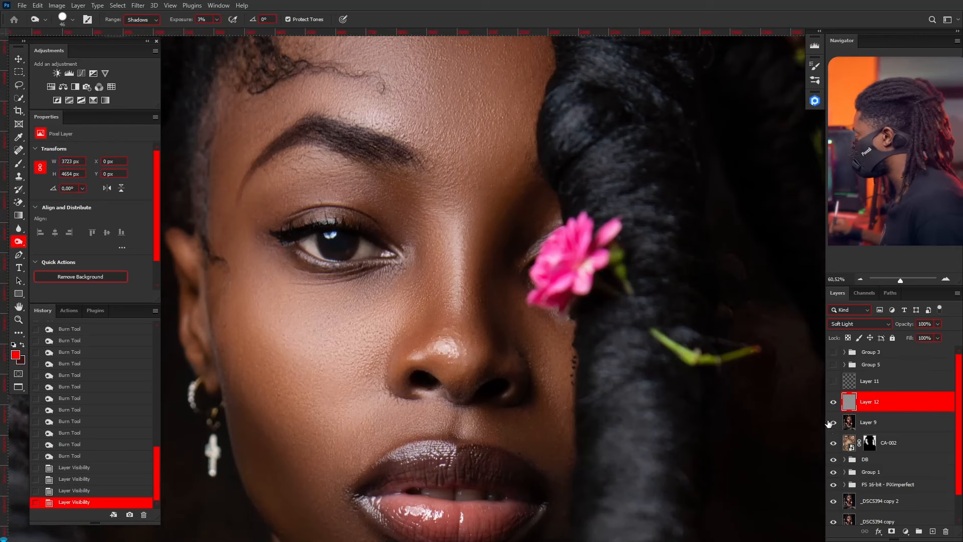
{"action": "left_click", "coordinate": [833, 404]}
{"action": "left_click", "coordinate": [834, 404]}
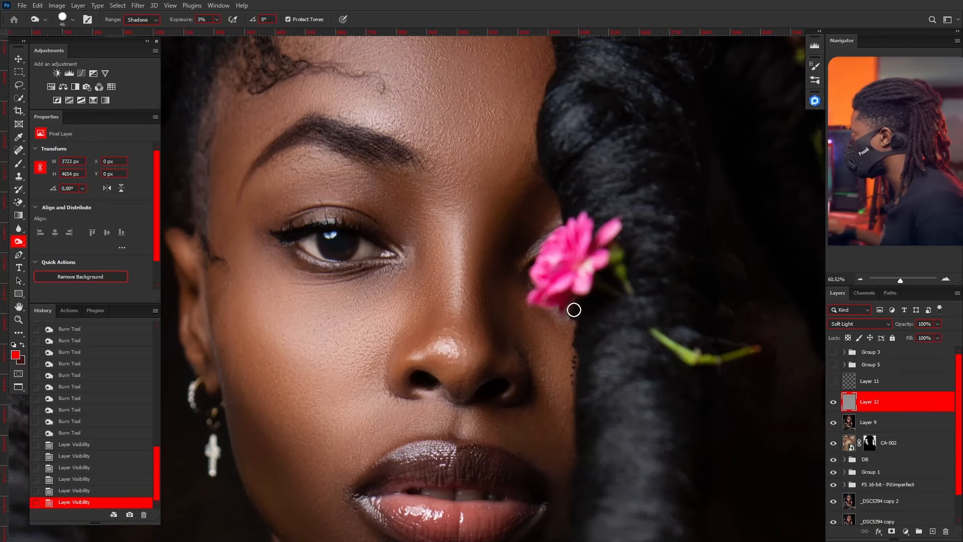
Display Layer 12 alone and soften the nose-bridge and eye strokes with the Smudge tool at 10% strength.
{"action": "left_click", "coordinate": [834, 403], "text": "alt"}
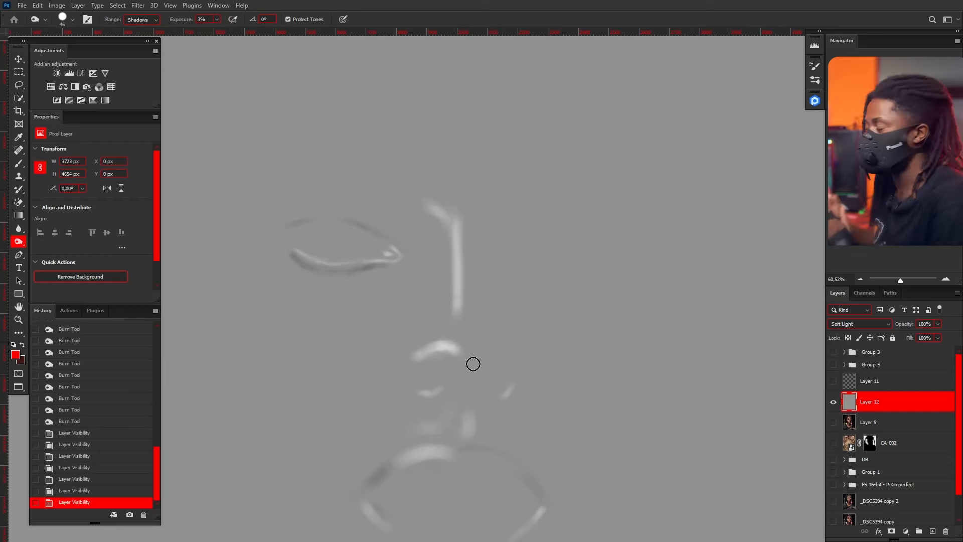
{"action": "scroll", "coordinate": [473, 294], "scroll_direction": "down", "scroll_amount": 7}
{"action": "scroll", "coordinate": [477, 333], "scroll_direction": "up", "scroll_amount": 9}
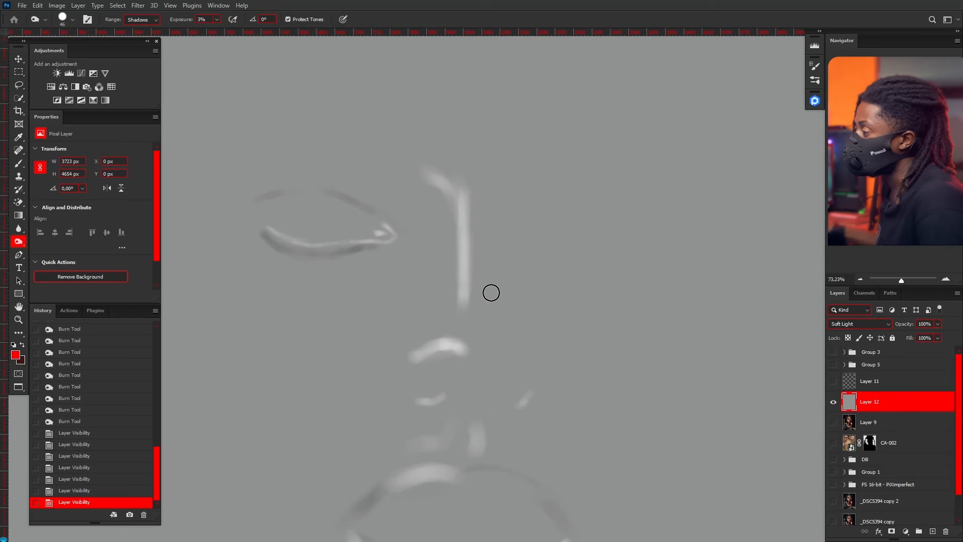
{"action": "left_click", "coordinate": [18, 228]}
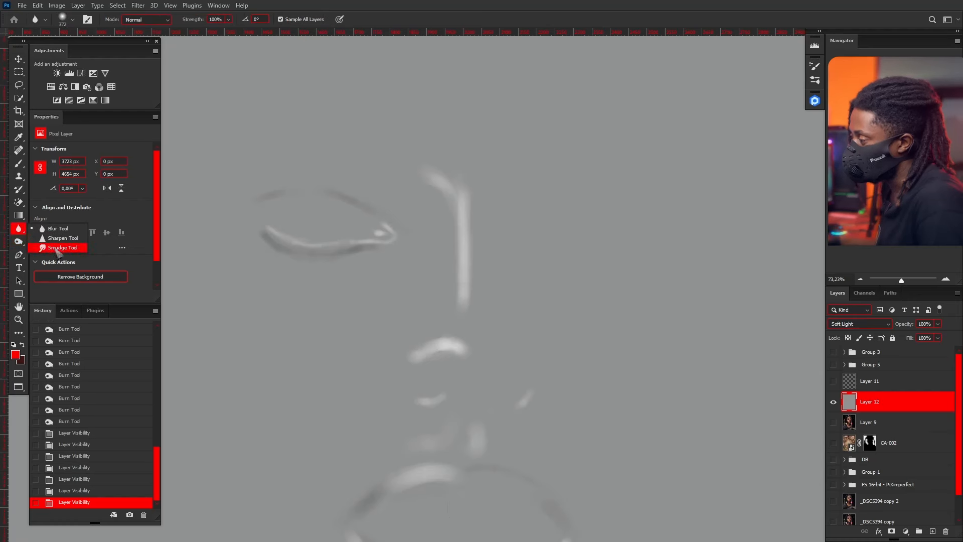
{"action": "left_click", "coordinate": [59, 248]}
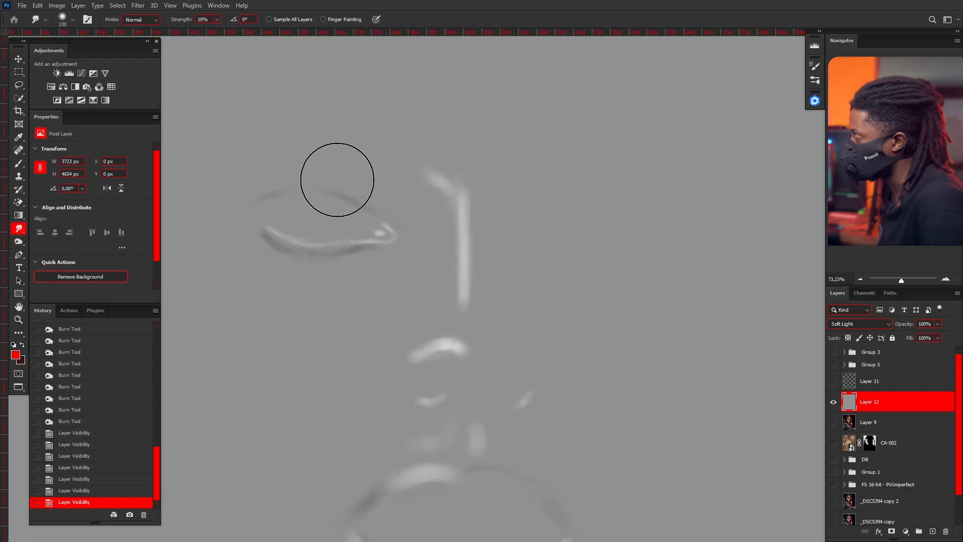
{"action": "mouse_move", "coordinate": [481, 179]}
{"action": "left_mouse_down"}
{"action": "mouse_move", "coordinate": [452, 189]}
{"action": "mouse_move", "coordinate": [471, 193]}
{"action": "mouse_move", "coordinate": [477, 221]}
{"action": "mouse_move", "coordinate": [430, 161]}
{"action": "mouse_move", "coordinate": [441, 170]}
{"action": "mouse_move", "coordinate": [424, 179]}
{"action": "mouse_move", "coordinate": [445, 200]}
{"action": "mouse_move", "coordinate": [424, 174]}
{"action": "mouse_move", "coordinate": [475, 191]}
{"action": "mouse_move", "coordinate": [469, 271]}
{"action": "mouse_move", "coordinate": [462, 246]}
{"action": "mouse_move", "coordinate": [456, 261]}
{"action": "mouse_move", "coordinate": [458, 220]}
{"action": "mouse_move", "coordinate": [473, 207]}
{"action": "mouse_move", "coordinate": [459, 302]}
{"action": "left_mouse_up"}
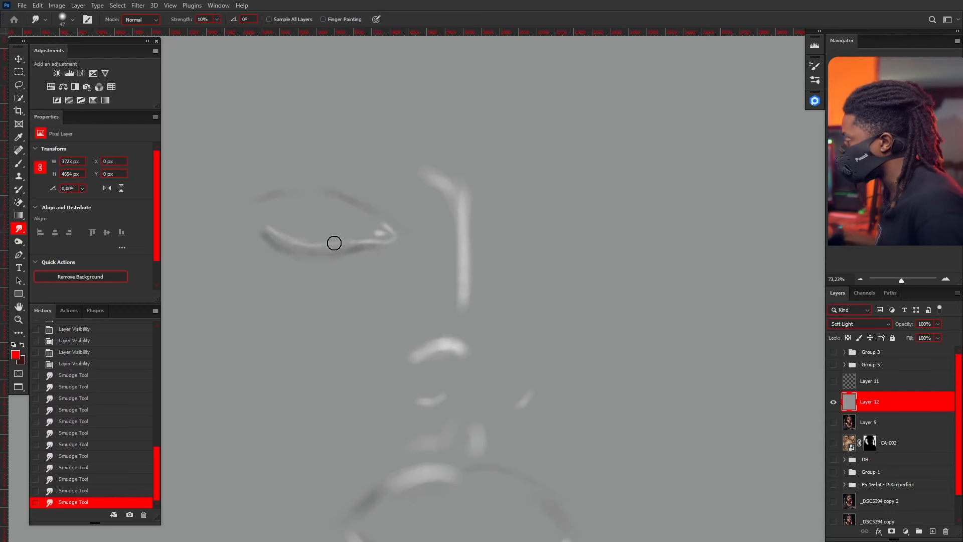
Blur the edges of the nose-bridge and inner-brow highlights on Layer 12 with a 34 px Blur tool at 100% strength.
{"action": "right_click", "coordinate": [19, 228]}
{"action": "left_click", "coordinate": [55, 229]}
{"action": "right_click", "coordinate": [460, 180], "text": "alt"}
{"action": "mouse_move", "coordinate": [416, 196]}
{"action": "left_mouse_down"}
{"action": "mouse_move", "coordinate": [400, 198]}
{"action": "mouse_move", "coordinate": [401, 187]}
{"action": "left_mouse_up"}
{"action": "mouse_move", "coordinate": [475, 193]}
{"action": "left_mouse_down"}
{"action": "mouse_move", "coordinate": [469, 240]}
{"action": "mouse_move", "coordinate": [473, 233]}
{"action": "left_mouse_up"}
{"action": "left_click_drag", "start_coordinate": [473, 233], "coordinate": [471, 263]}
{"action": "left_click_drag", "start_coordinate": [471, 255], "coordinate": [464, 303]}
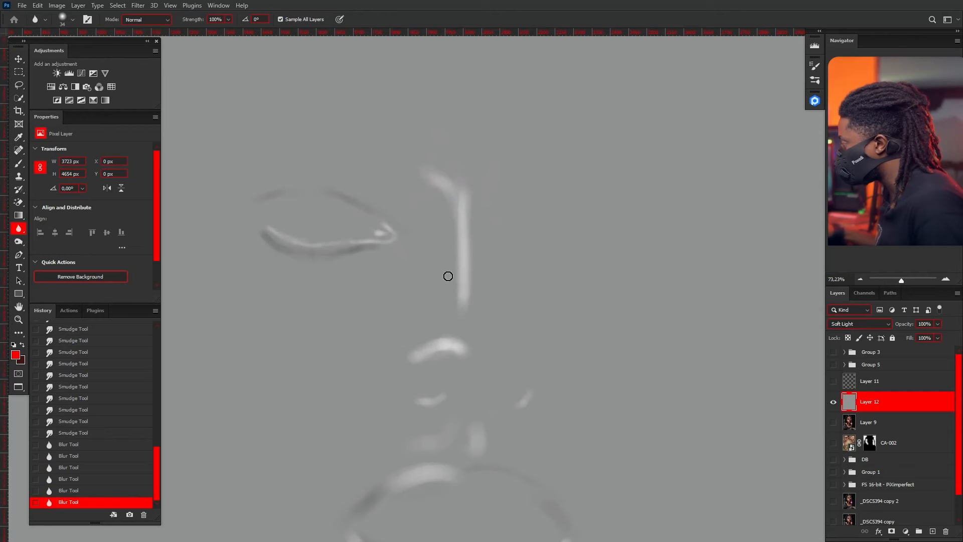
{"action": "left_click_drag", "start_coordinate": [436, 170], "coordinate": [442, 174]}
{"action": "left_click_drag", "start_coordinate": [439, 172], "coordinate": [457, 185]}
{"action": "mouse_move", "coordinate": [431, 180]}
{"action": "left_mouse_down"}
{"action": "mouse_move", "coordinate": [454, 196]}
{"action": "mouse_move", "coordinate": [446, 195]}
{"action": "mouse_move", "coordinate": [456, 212]}
{"action": "mouse_move", "coordinate": [424, 184]}
{"action": "left_mouse_up"}
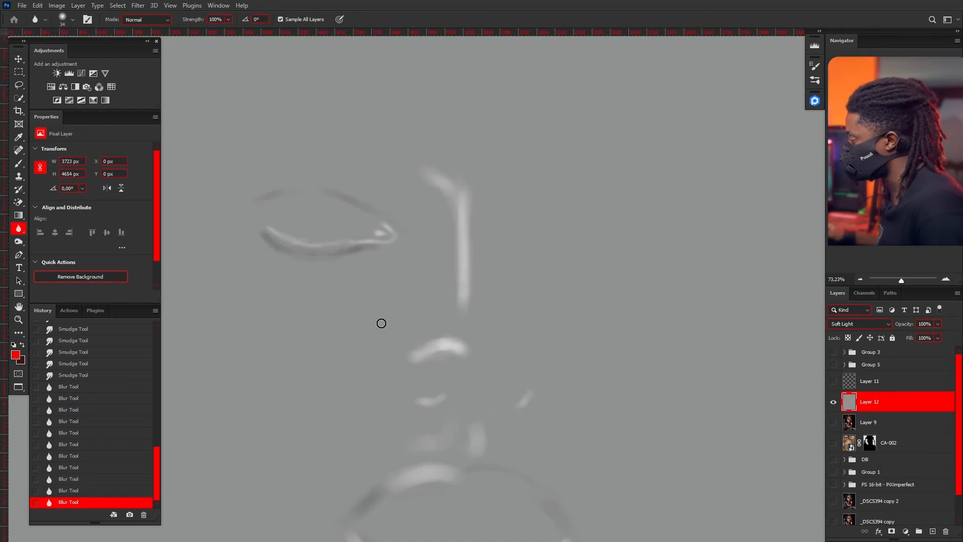
Blur the nose-tip, upper-lip and lower-eyelid strokes on Layer 12 with a 55 px brush.
{"action": "right_click", "coordinate": [413, 346], "text": "alt"}
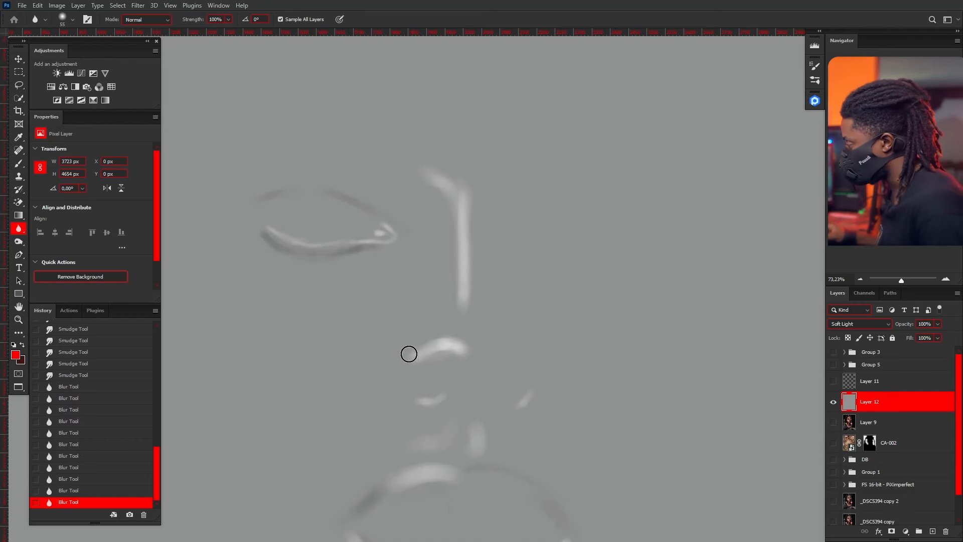
{"action": "left_click_drag", "start_coordinate": [428, 358], "coordinate": [463, 344]}
{"action": "mouse_move", "coordinate": [483, 437]}
{"action": "left_mouse_down"}
{"action": "mouse_move", "coordinate": [442, 466]}
{"action": "mouse_move", "coordinate": [408, 472]}
{"action": "mouse_move", "coordinate": [442, 464]}
{"action": "mouse_move", "coordinate": [430, 482]}
{"action": "mouse_move", "coordinate": [445, 486]}
{"action": "left_mouse_up"}
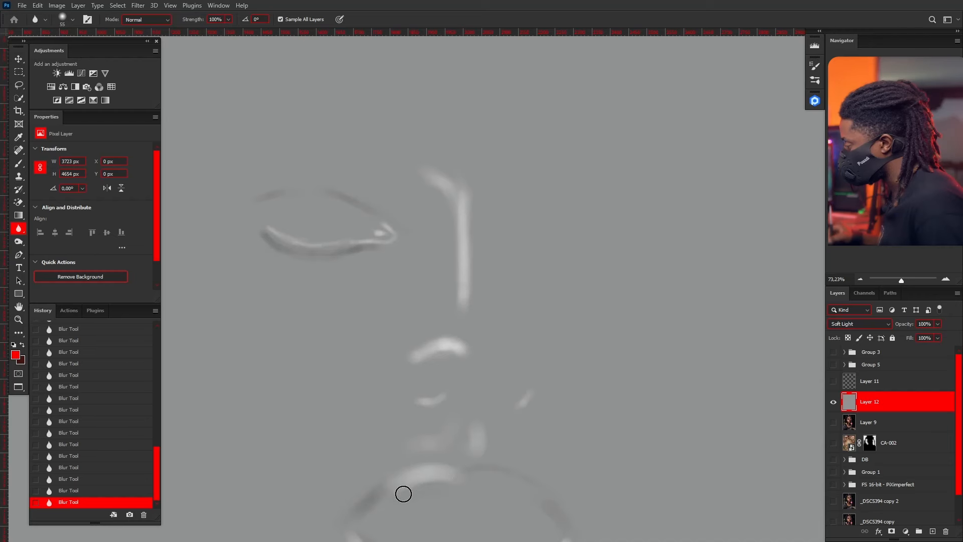
{"action": "mouse_move", "coordinate": [290, 233]}
{"action": "left_mouse_down"}
{"action": "mouse_move", "coordinate": [320, 242]}
{"action": "mouse_move", "coordinate": [285, 232]}
{"action": "mouse_move", "coordinate": [372, 241]}
{"action": "left_mouse_up"}
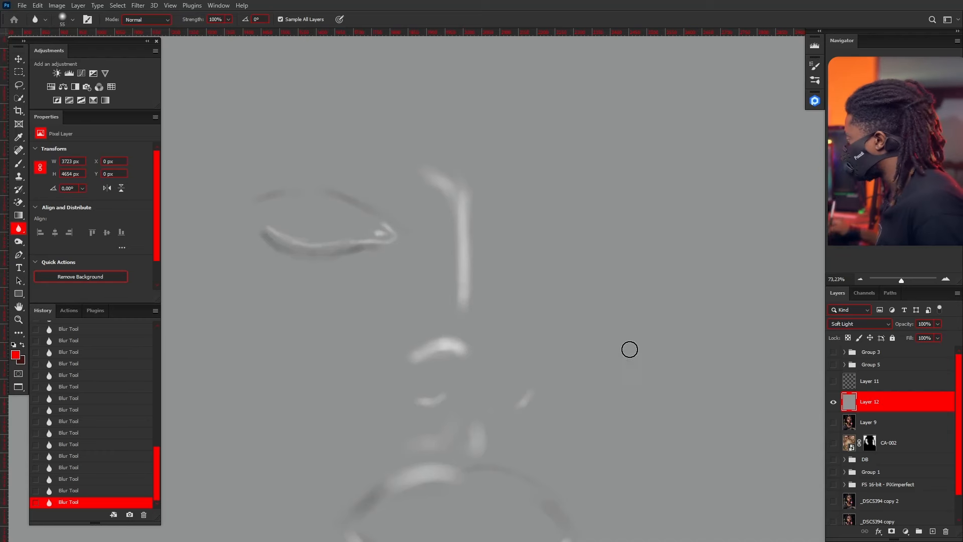
Restore the visibility of the other layers to view the blurred Layer 12 strokes blended on the face.
{"action": "left_click", "coordinate": [833, 402], "text": "alt"}
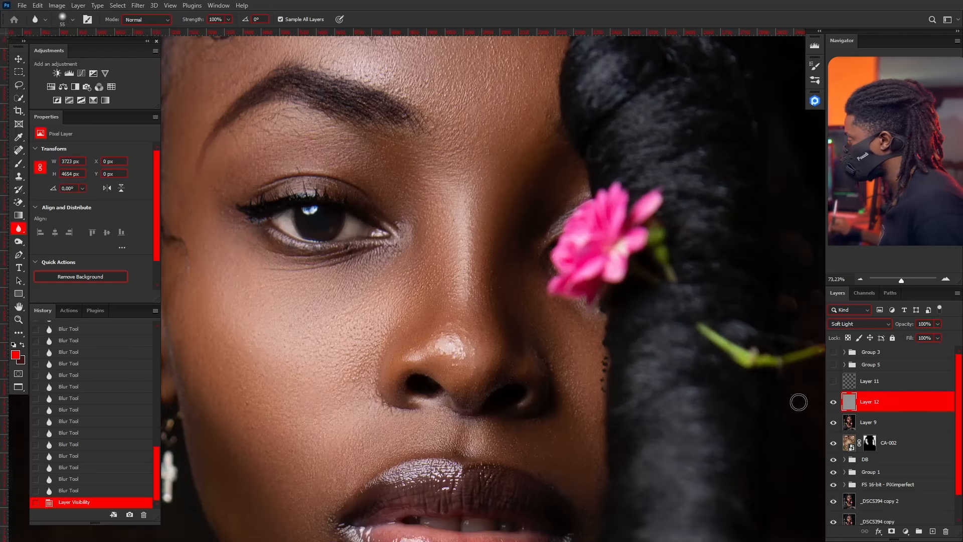
{"action": "scroll", "coordinate": [499, 282], "scroll_direction": "down", "scroll_amount": 3}
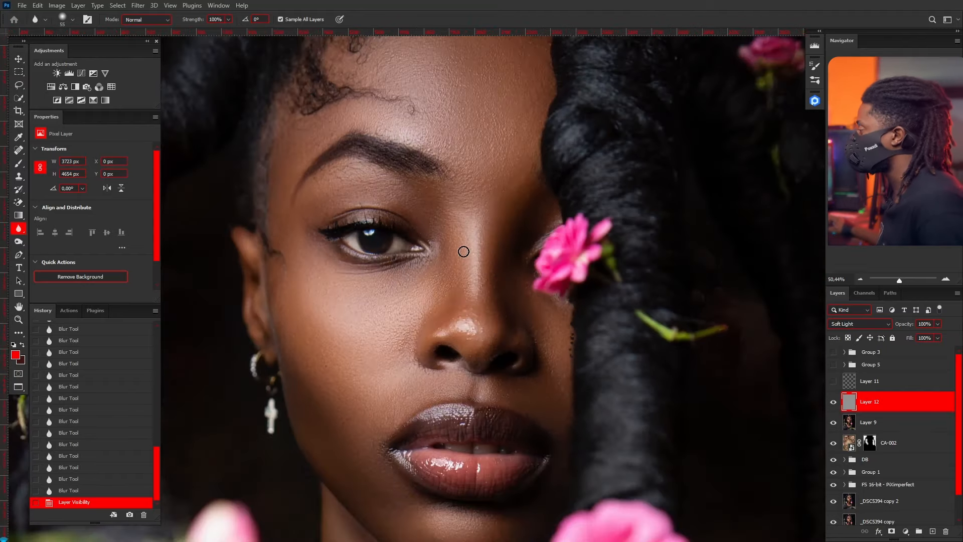
{"action": "scroll", "coordinate": [96, 414], "scroll_direction": "up", "scroll_amount": 6}
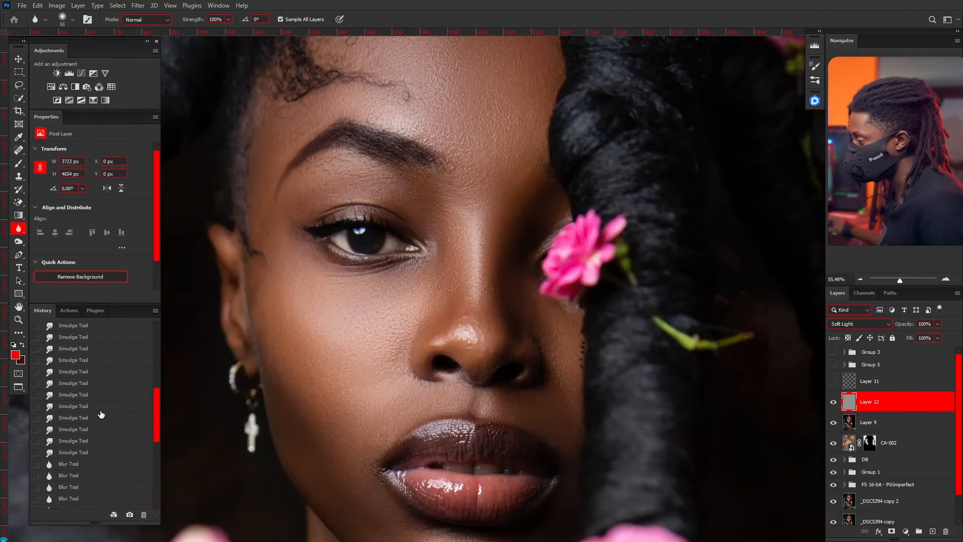
Compare the history state just before the Smudge strokes with the latest state after all the blurring.
{"action": "scroll", "coordinate": [77, 444], "scroll_direction": "up", "scroll_amount": 5}
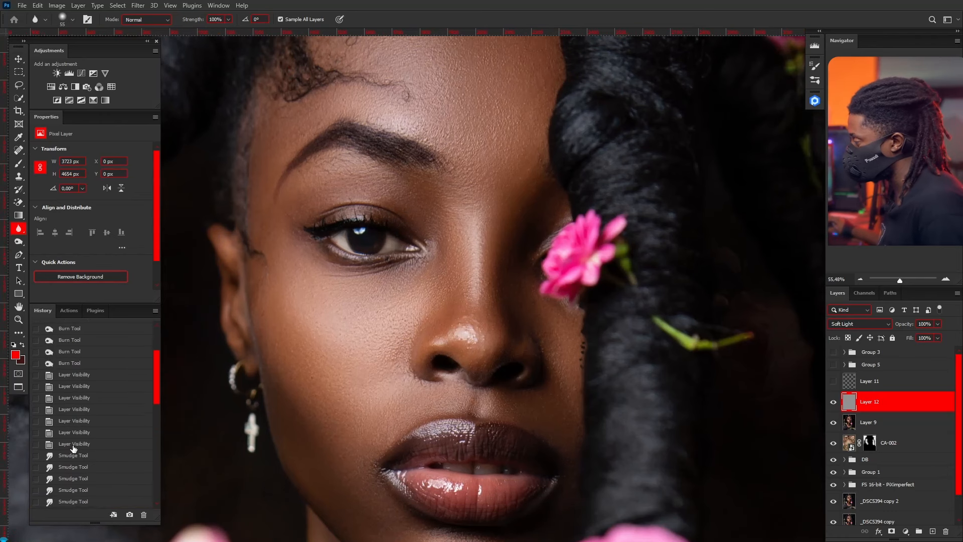
{"action": "left_click", "coordinate": [74, 444]}
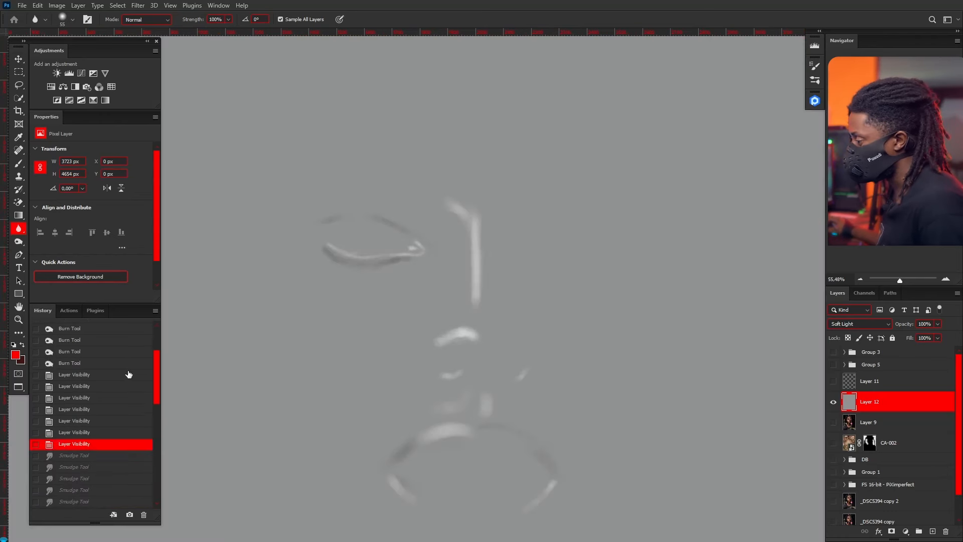
{"action": "scroll", "coordinate": [130, 381], "scroll_direction": "down", "scroll_amount": 10}
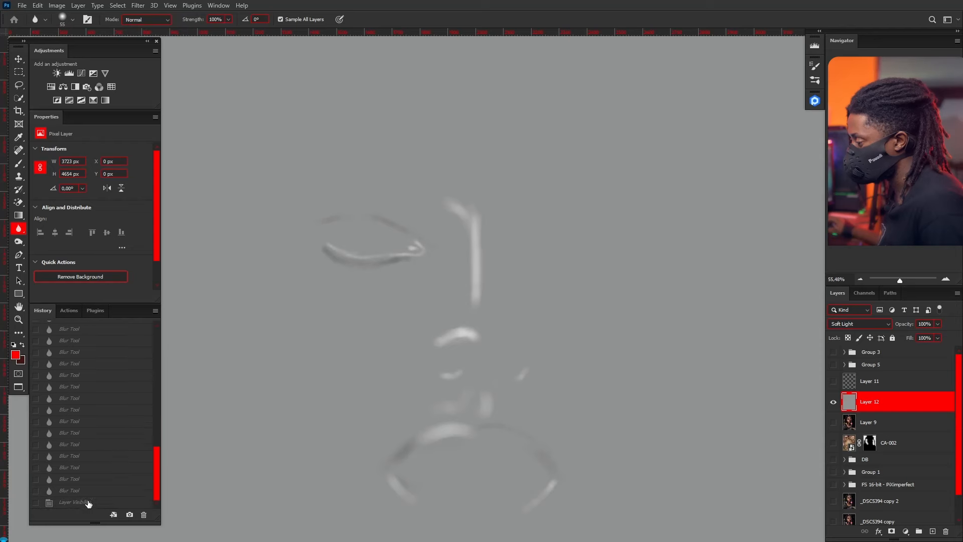
{"action": "left_click", "coordinate": [84, 507]}
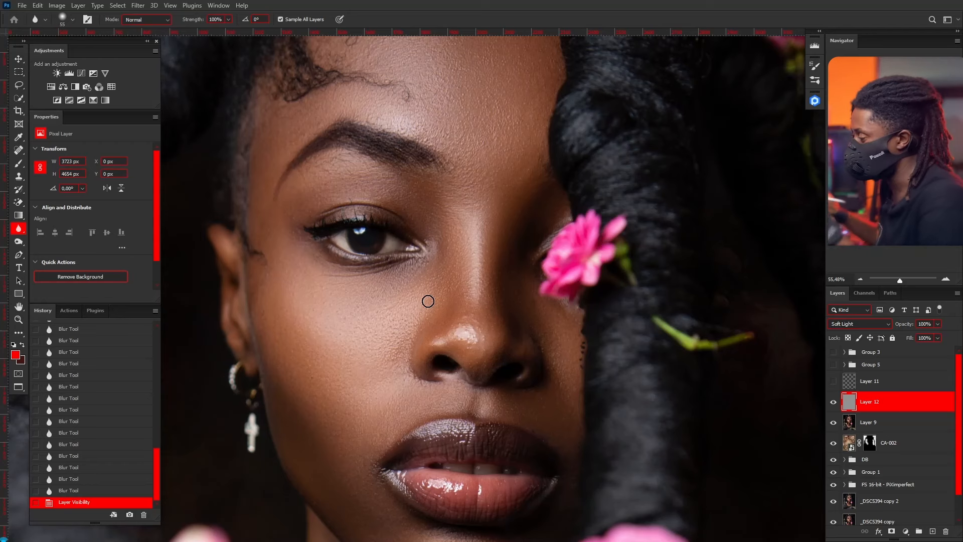
Compare the last Burn state and Snapshot 1 with the latest history state, and examine the softened face at several zoom levels.
{"action": "scroll", "coordinate": [94, 427], "scroll_direction": "up", "scroll_amount": 3}
{"action": "scroll", "coordinate": [95, 427], "scroll_direction": "up", "scroll_amount": 5}
{"action": "scroll", "coordinate": [88, 406], "scroll_direction": "up", "scroll_amount": 5}
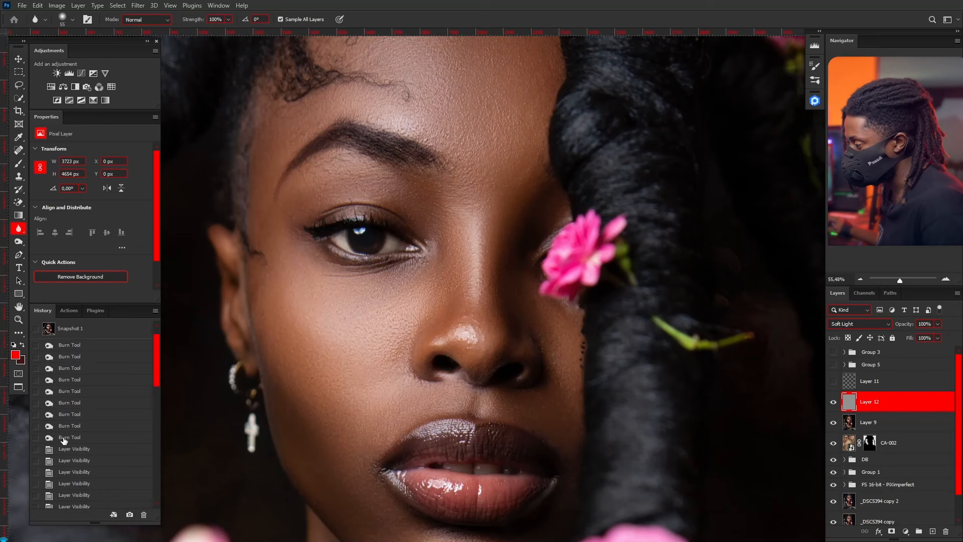
{"action": "scroll", "coordinate": [98, 409], "scroll_direction": "up", "scroll_amount": 2}
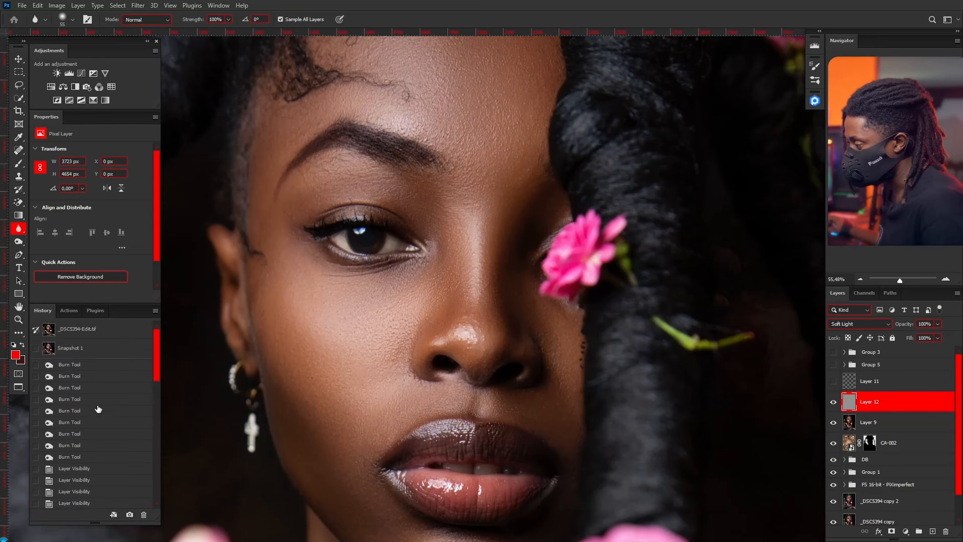
{"action": "left_click", "coordinate": [66, 457]}
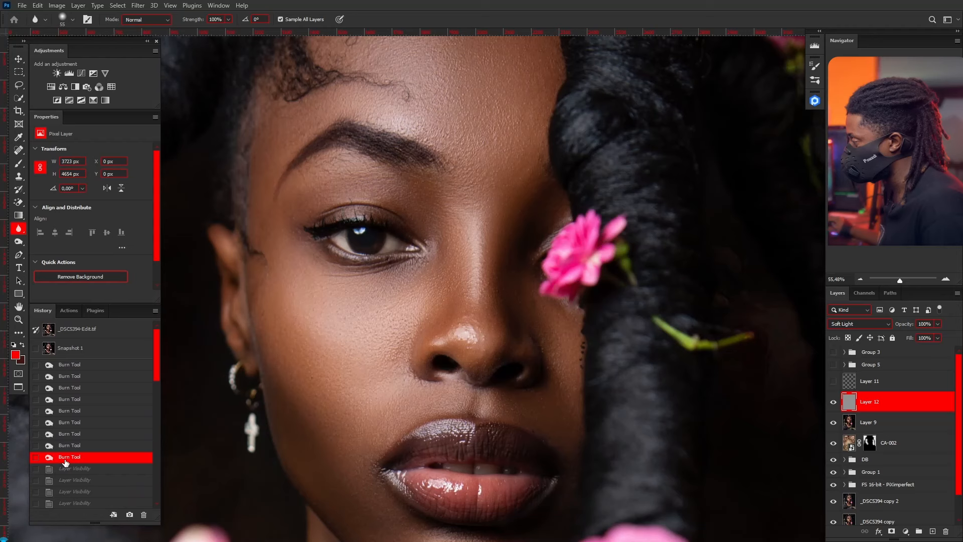
{"action": "left_click", "coordinate": [75, 351]}
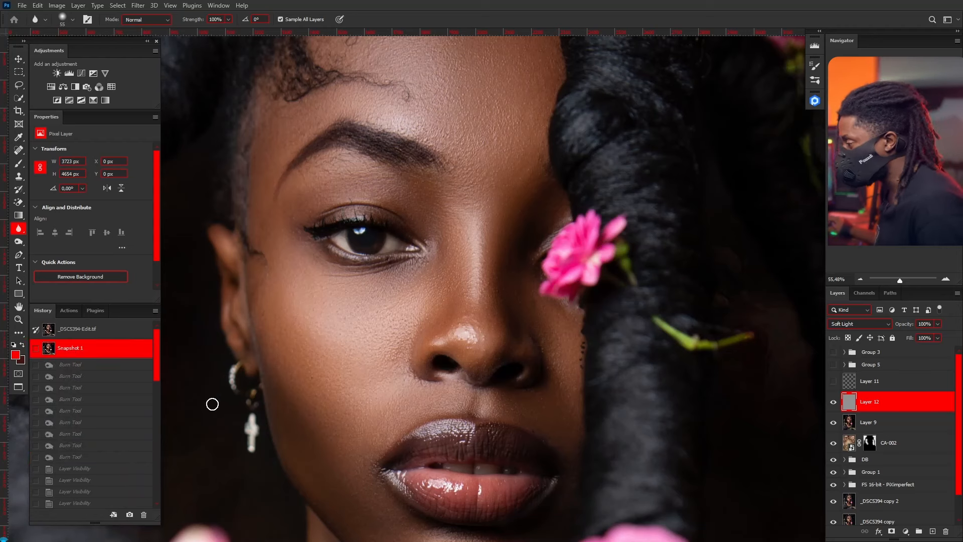
{"action": "scroll", "coordinate": [163, 412], "scroll_direction": "down", "scroll_amount": 9}
{"action": "scroll", "coordinate": [123, 417], "scroll_direction": "down", "scroll_amount": 5}
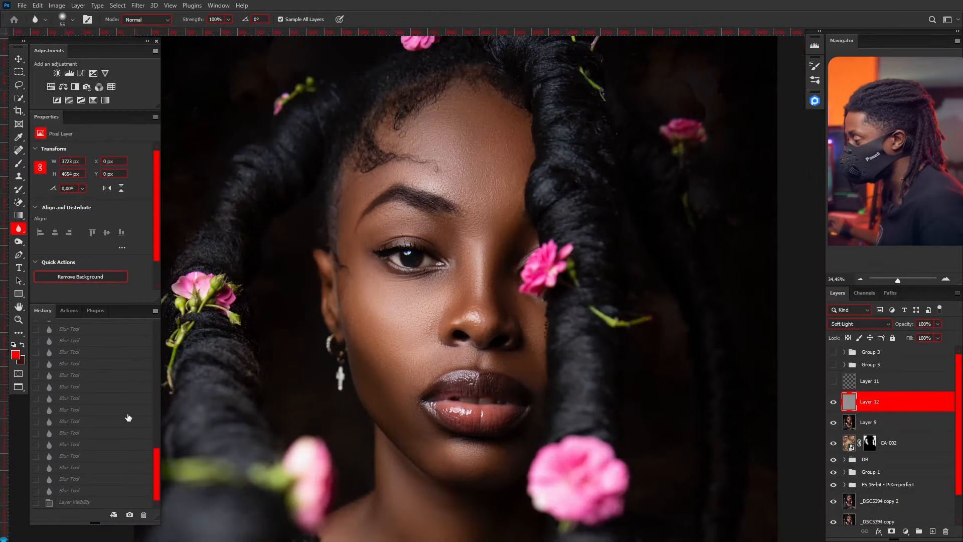
{"action": "left_click", "coordinate": [87, 502]}
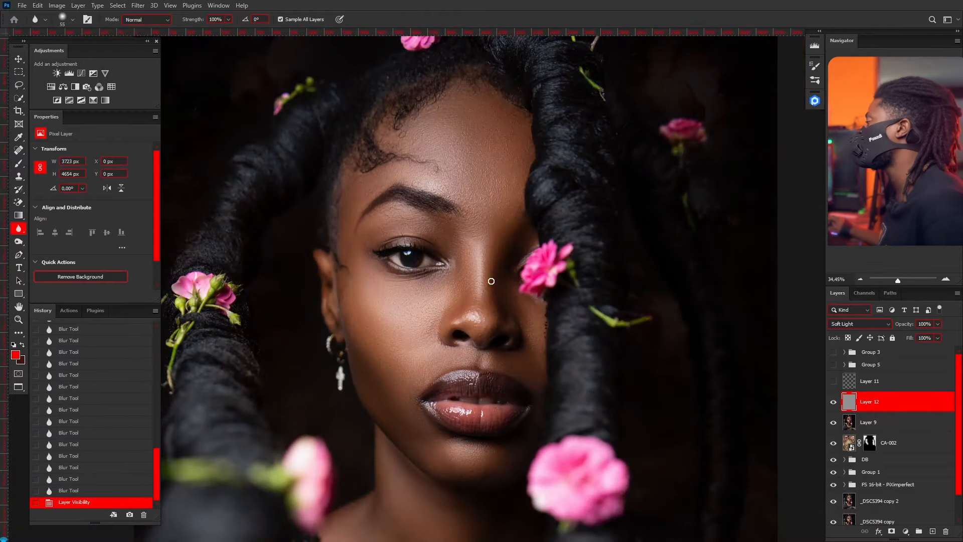
{"action": "scroll", "coordinate": [491, 281], "scroll_direction": "down", "scroll_amount": 3}
{"action": "scroll", "coordinate": [484, 271], "scroll_direction": "up", "scroll_amount": 5}
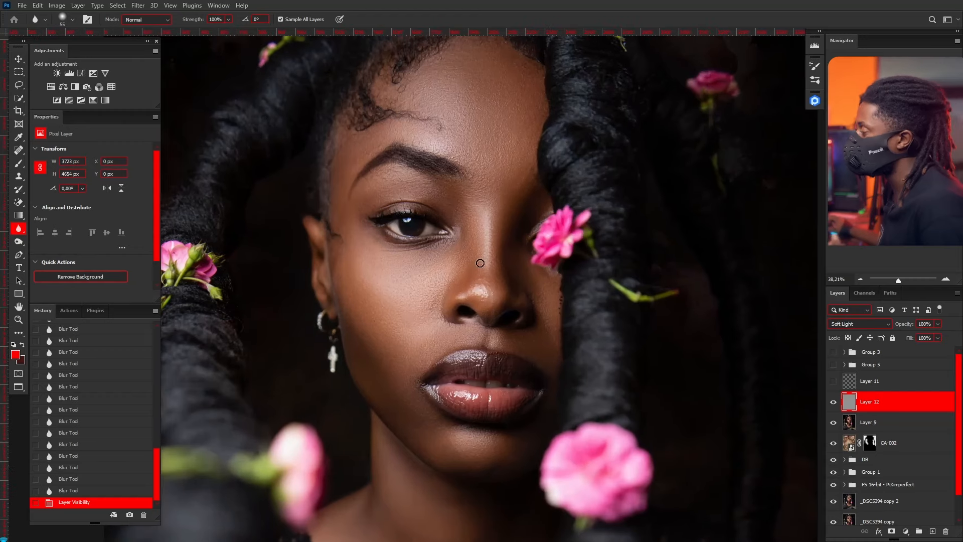
{"action": "scroll", "coordinate": [484, 266], "scroll_direction": "down", "scroll_amount": 5}
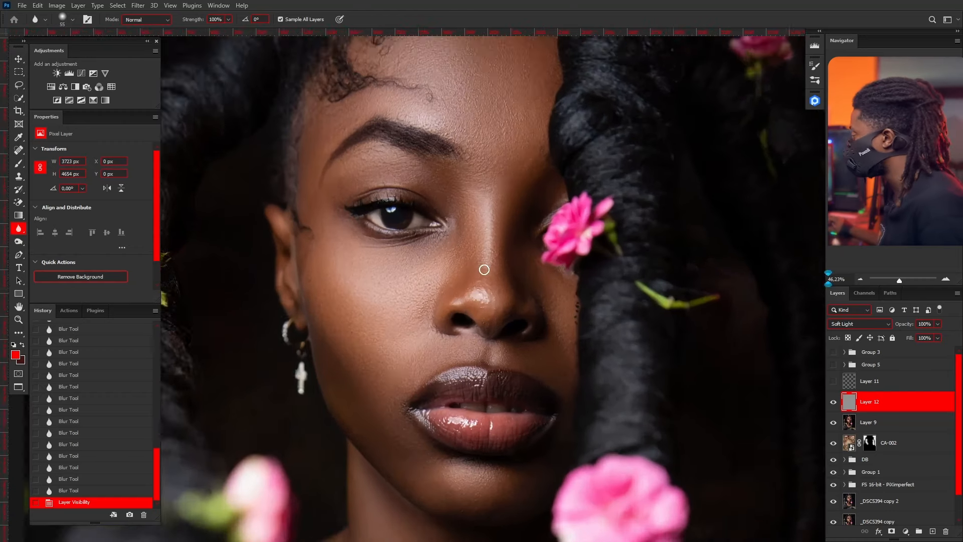
{"action": "scroll", "coordinate": [481, 284], "scroll_direction": "up", "scroll_amount": 4}
{"action": "scroll", "coordinate": [481, 284], "scroll_direction": "up", "scroll_amount": 2}
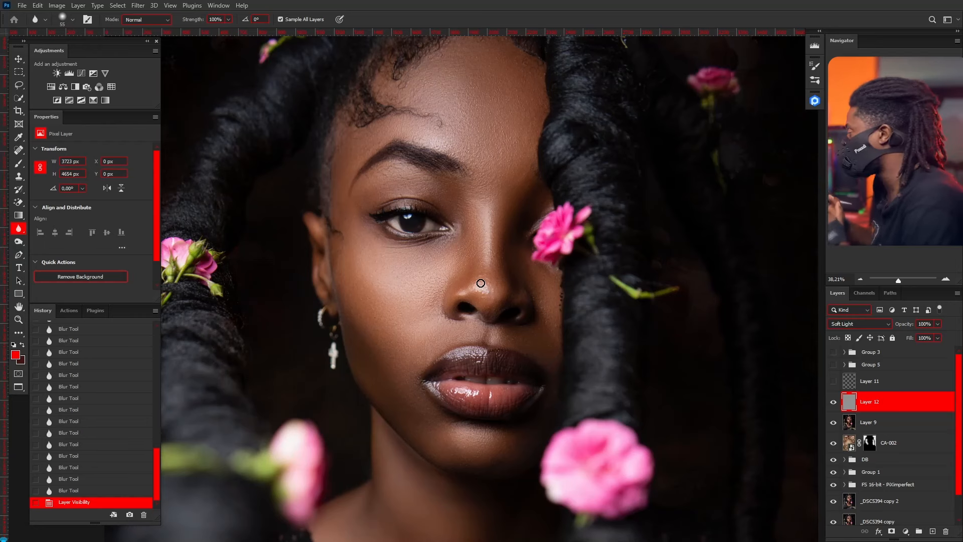
Add a Vibrance adjustment layer above Layer 12 with vibrance at -47, and invert its mask to black.
{"action": "scroll", "coordinate": [417, 224], "scroll_direction": "up", "scroll_amount": 4}
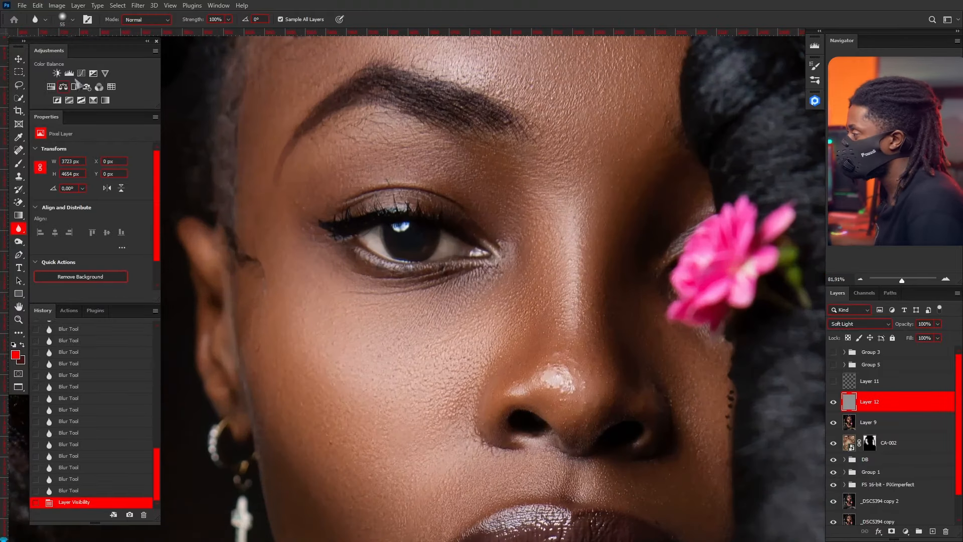
{"action": "left_click", "coordinate": [106, 74]}
{"action": "left_click_drag", "start_coordinate": [79, 164], "coordinate": [70, 167]}
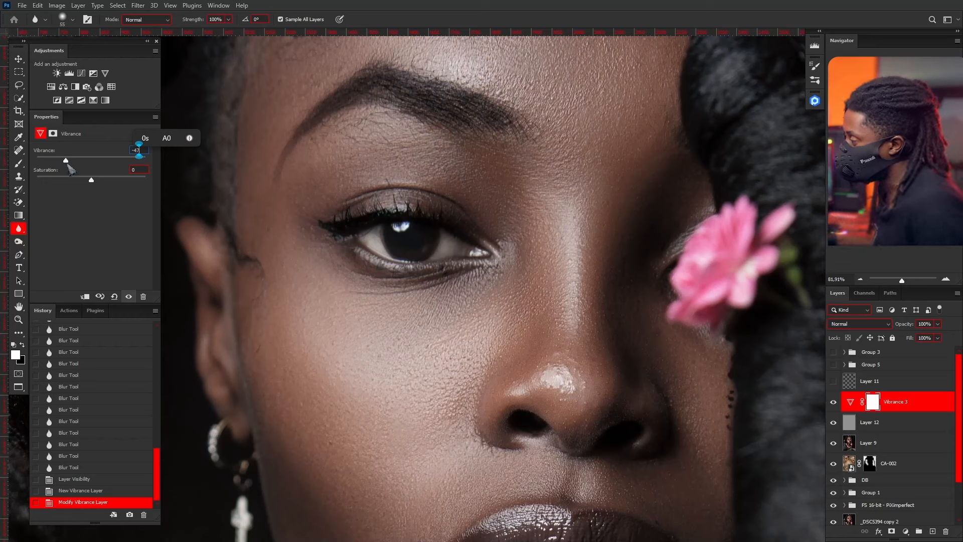
{"action": "left_click", "coordinate": [65, 162]}
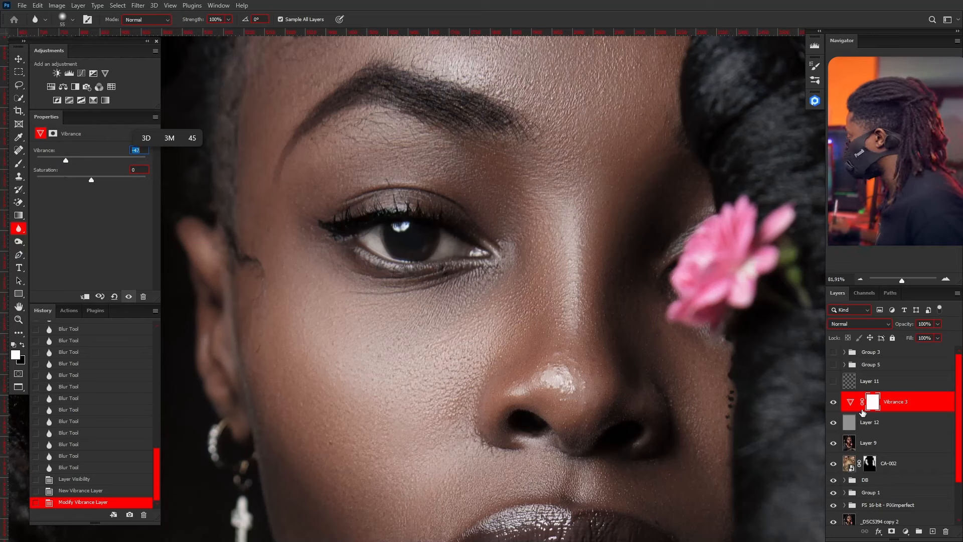
{"action": "key", "text": "ctrl+i"}
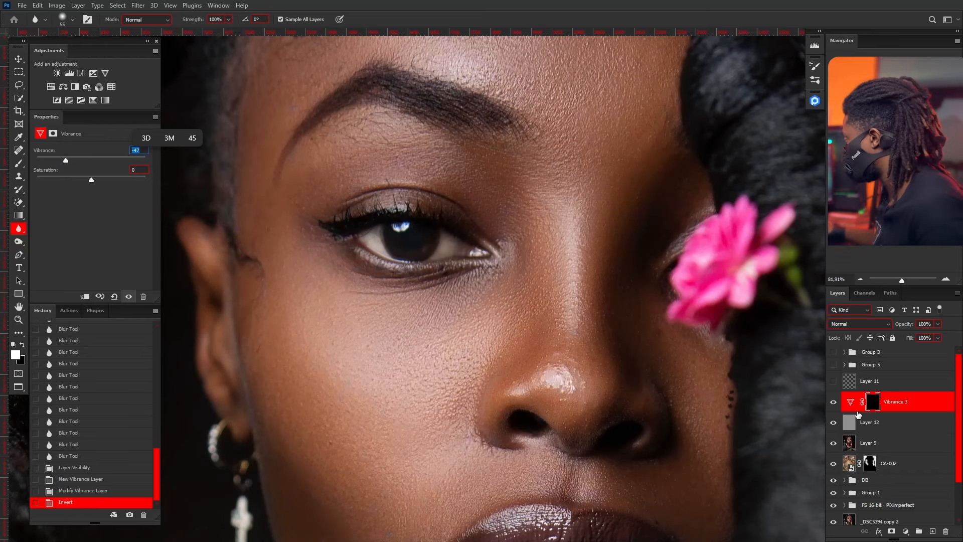
Paint white on the Vibrance mask over the inner-corner side of the eye white, with brush sizes of 42 and 19 px.
{"action": "left_click", "coordinate": [19, 164]}
{"action": "scroll", "coordinate": [438, 256], "scroll_direction": "up", "scroll_amount": 5}
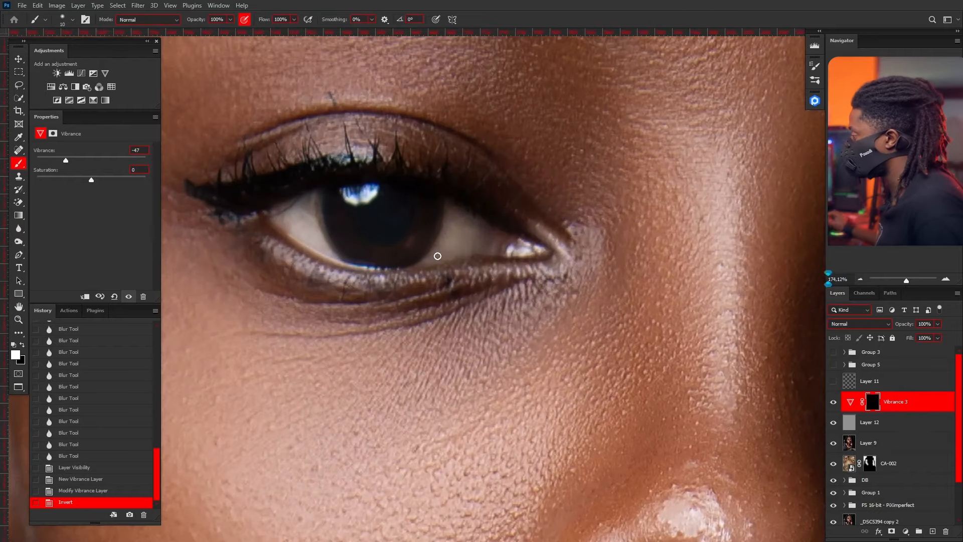
{"action": "right_click", "coordinate": [452, 231], "text": "alt"}
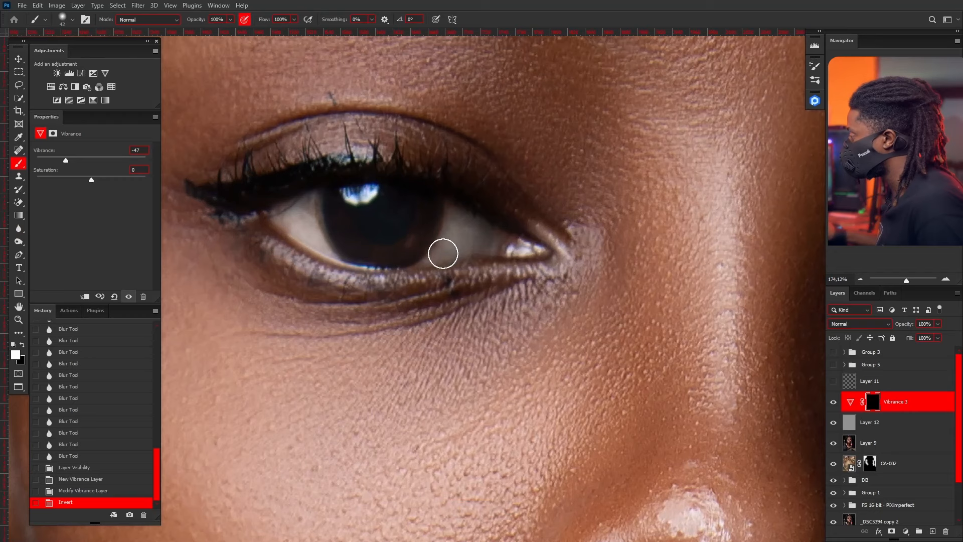
{"action": "left_click", "coordinate": [440, 254]}
{"action": "right_click", "coordinate": [396, 252], "text": "alt"}
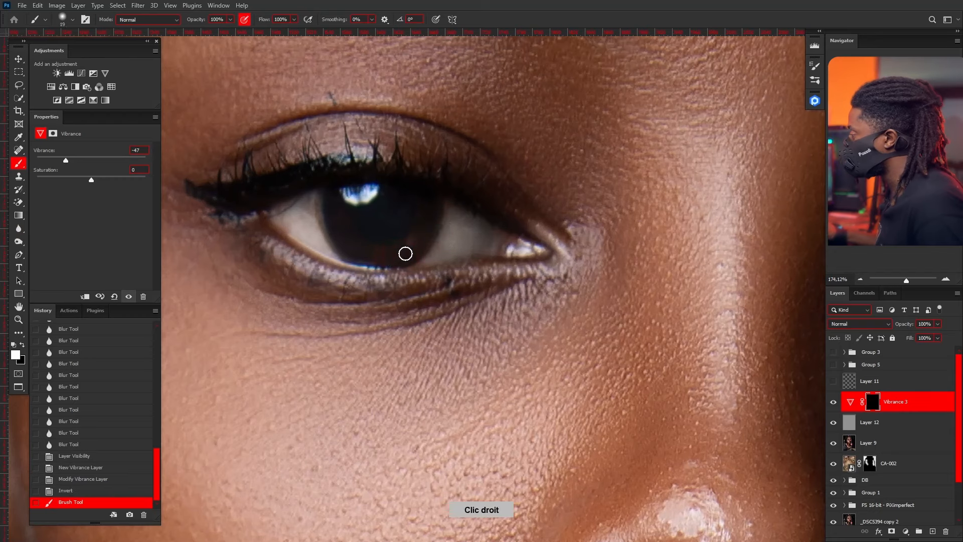
{"action": "left_click", "coordinate": [423, 262]}
Paint white on the Vibrance mask over the outer-corner side of the eye white, finishing with an 18 px brush.
{"action": "right_click", "coordinate": [306, 210], "text": "alt"}
{"action": "mouse_move", "coordinate": [300, 219]}
{"action": "left_mouse_down"}
{"action": "mouse_move", "coordinate": [283, 218]}
{"action": "mouse_move", "coordinate": [308, 233]}
{"action": "left_mouse_up"}
{"action": "right_click", "coordinate": [304, 231], "text": "alt"}
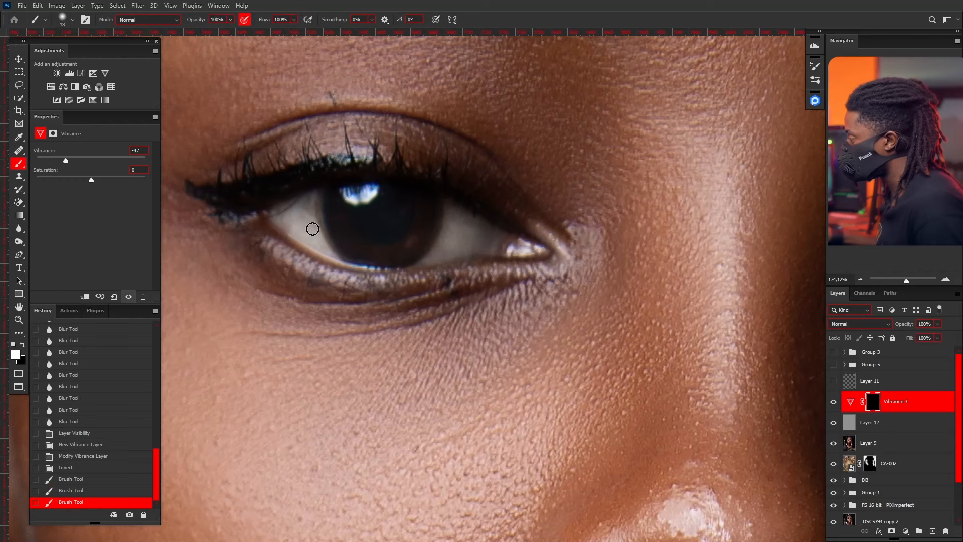
{"action": "left_click_drag", "start_coordinate": [284, 209], "coordinate": [305, 229]}
{"action": "left_click_drag", "start_coordinate": [307, 230], "coordinate": [337, 248]}
Compare the eye white with and without the Vibrance 3 layer in a wider view of the face.
{"action": "scroll", "coordinate": [462, 161], "scroll_direction": "down", "scroll_amount": 6}
{"action": "scroll", "coordinate": [425, 174], "scroll_direction": "down", "scroll_amount": 5}
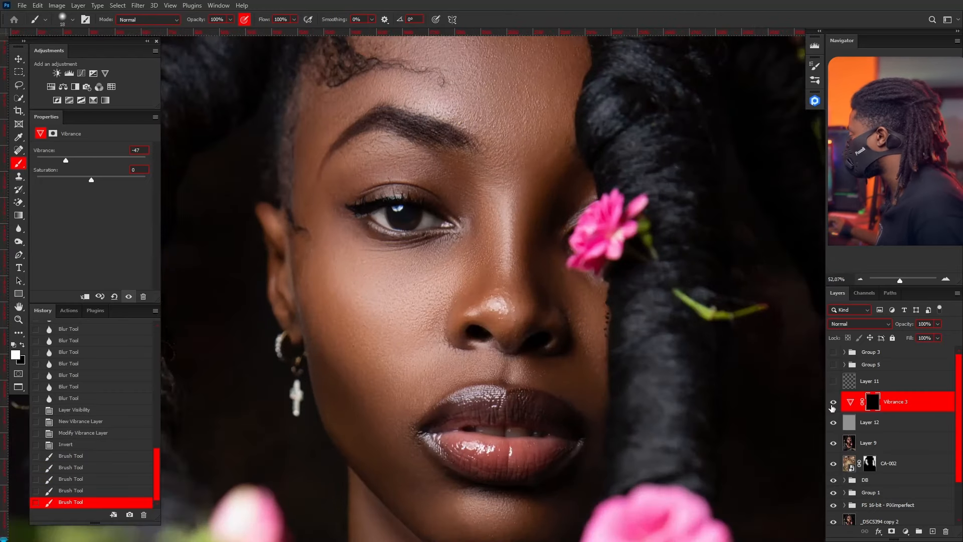
{"action": "left_click", "coordinate": [832, 405]}
{"action": "left_click", "coordinate": [833, 405]}
{"action": "left_click", "coordinate": [833, 406]}
{"action": "left_click", "coordinate": [833, 405]}
Add a Levels adjustment layer above Vibrance 3 with the white input level at 192, and invert its mask to black.
{"action": "scroll", "coordinate": [512, 238], "scroll_direction": "up", "scroll_amount": 2}
{"action": "scroll", "coordinate": [511, 239], "scroll_direction": "up", "scroll_amount": 1}
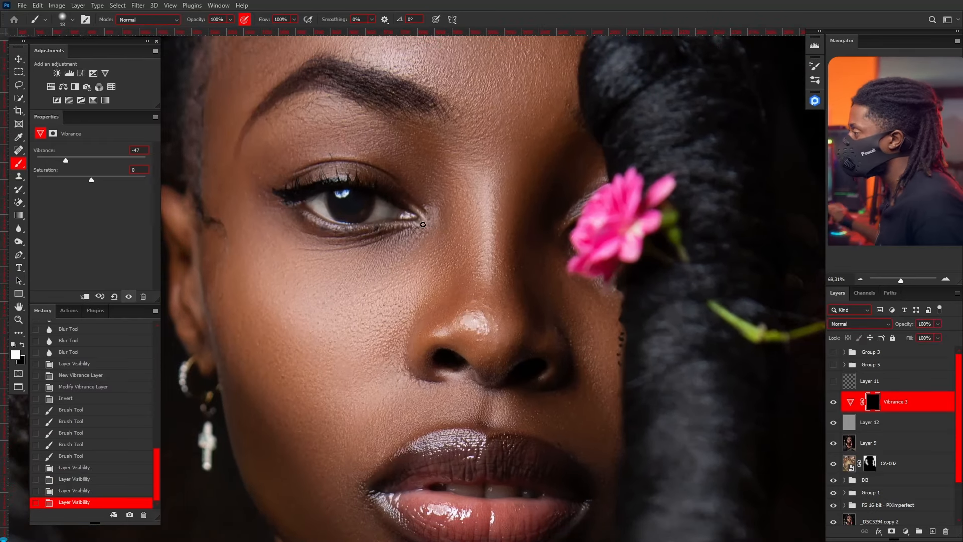
{"action": "left_click", "coordinate": [70, 74]}
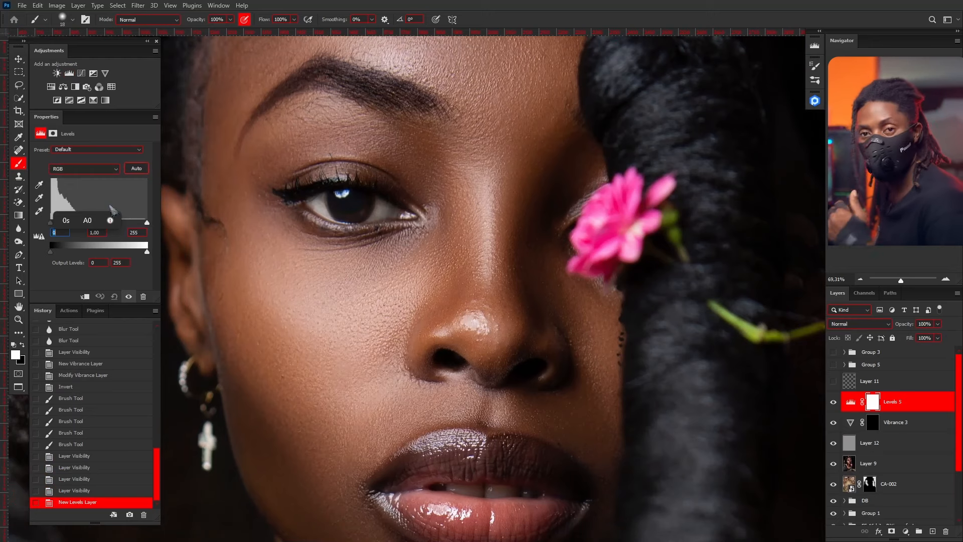
{"action": "left_click_drag", "start_coordinate": [147, 223], "coordinate": [125, 225]}
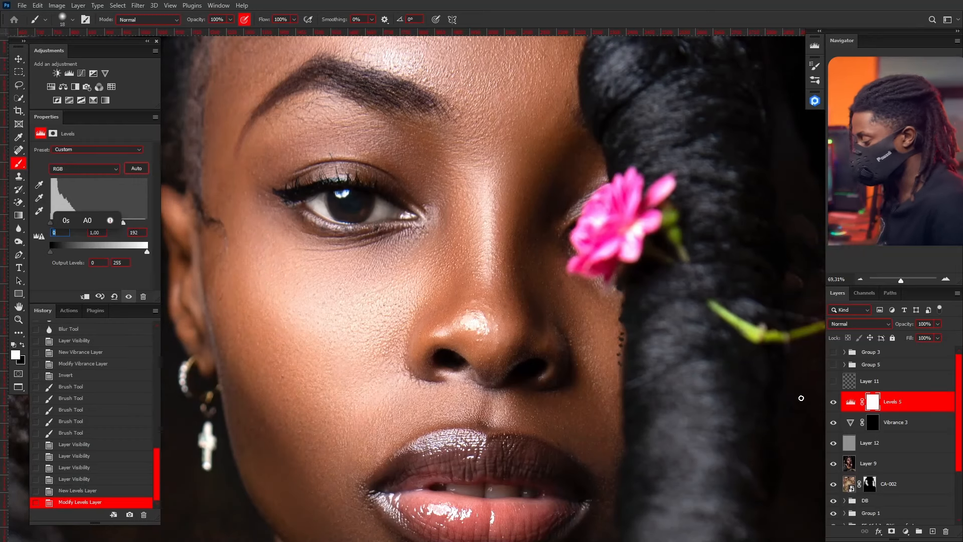
{"action": "key", "text": "ctrl+i"}
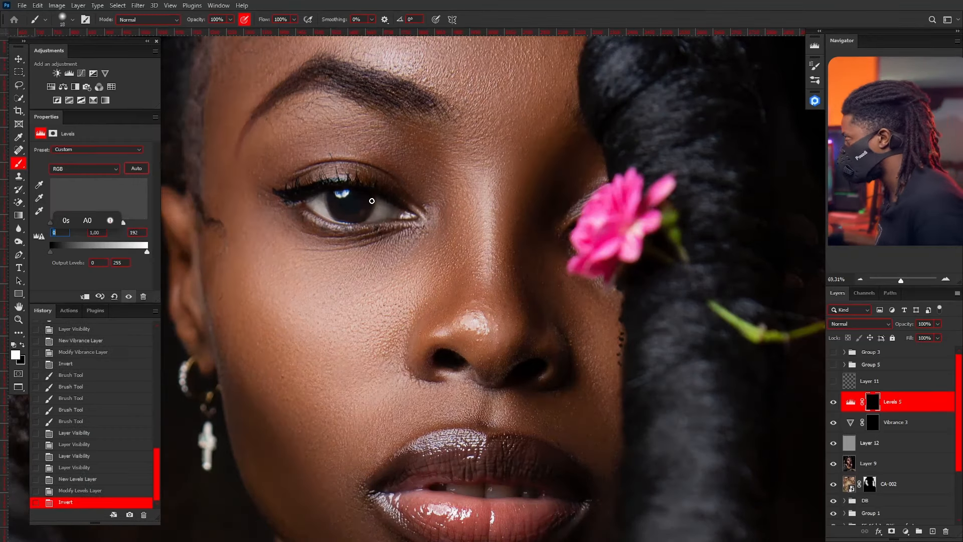
Replace the mask of the Levels layer with a copy of the Vibrance 3 mask.
{"action": "right_click", "coordinate": [384, 210], "text": "alt"}
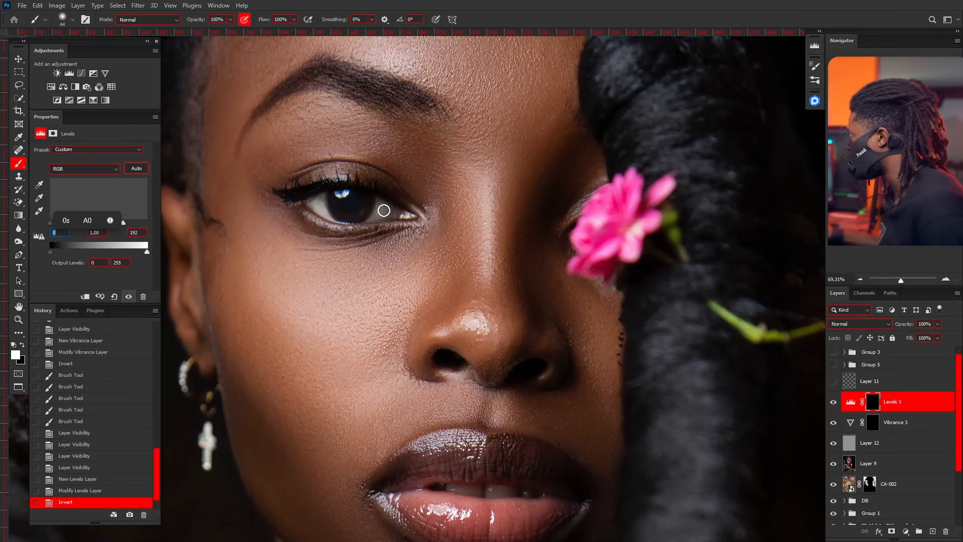
{"action": "left_click", "coordinate": [873, 425]}
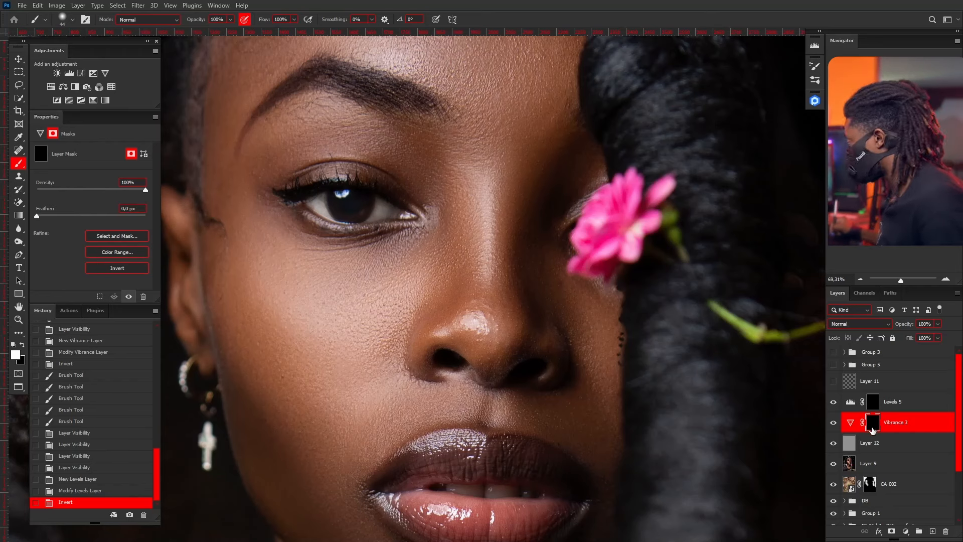
{"action": "left_click_drag", "start_coordinate": [876, 426], "coordinate": [877, 404]}
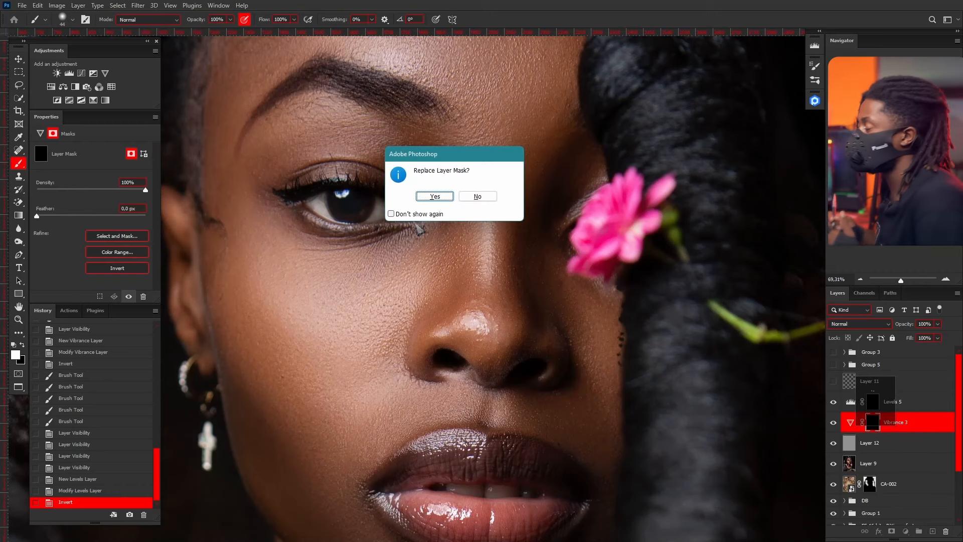
{"action": "left_click", "coordinate": [433, 196]}
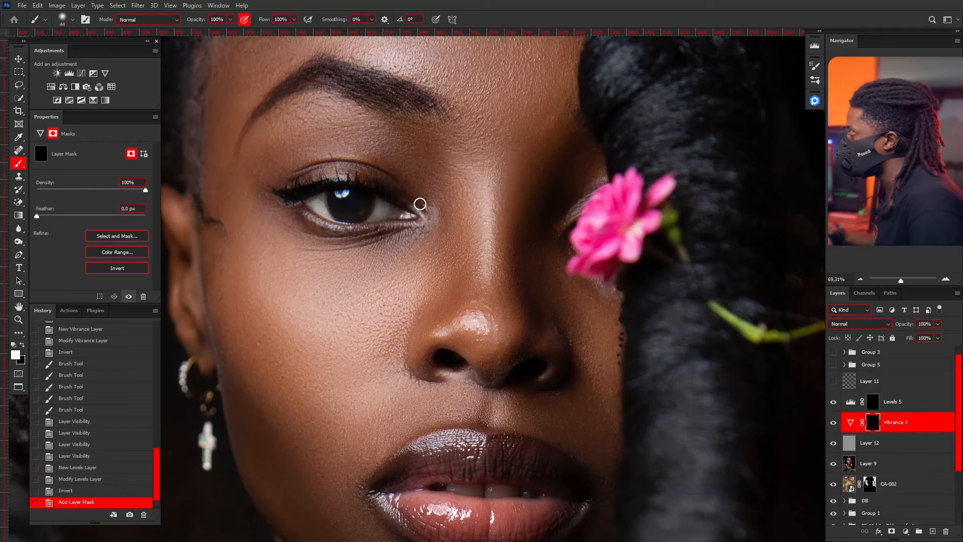
Compare the eye with and without the Levels 5 and Vibrance 3 layers, both close up and in a wider view.
{"action": "left_click", "coordinate": [834, 402]}
{"action": "left_click", "coordinate": [834, 403]}
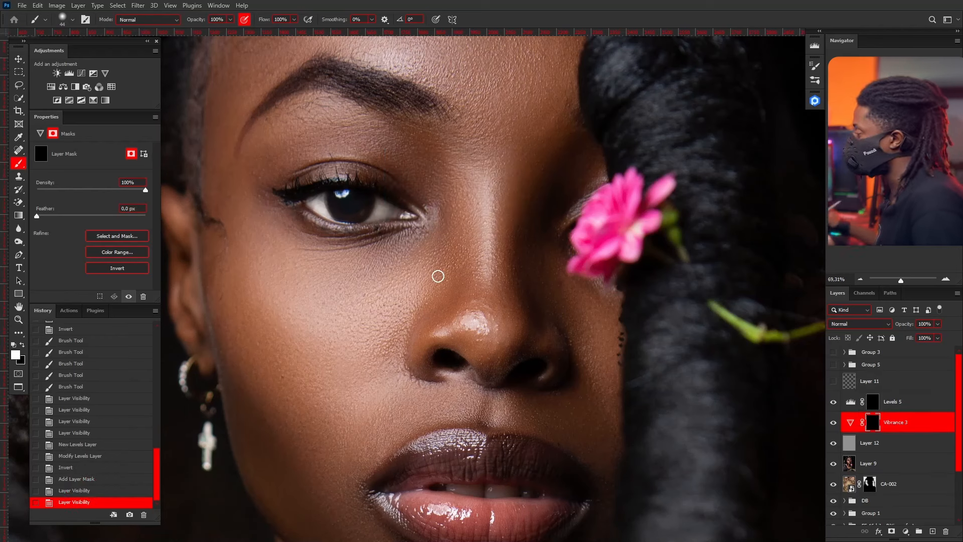
{"action": "scroll", "coordinate": [438, 276], "scroll_direction": "down", "scroll_amount": 5}
{"action": "scroll", "coordinate": [405, 264], "scroll_direction": "up", "scroll_amount": 3}
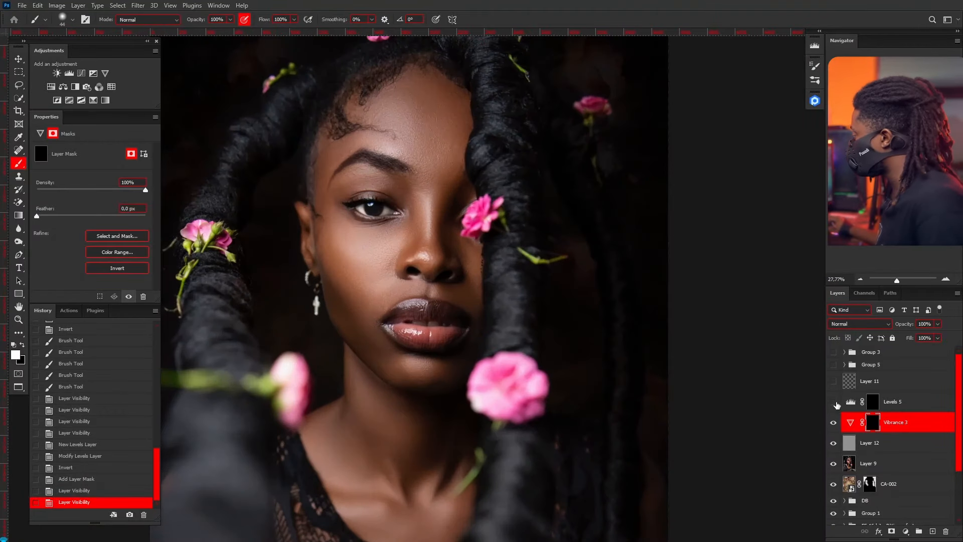
{"action": "left_click", "coordinate": [833, 423]}
{"action": "left_click_drag", "start_coordinate": [831, 422], "coordinate": [834, 401]}
{"action": "scroll", "coordinate": [371, 203], "scroll_direction": "up", "scroll_amount": 3}
{"action": "scroll", "coordinate": [395, 198], "scroll_direction": "up", "scroll_amount": 2}
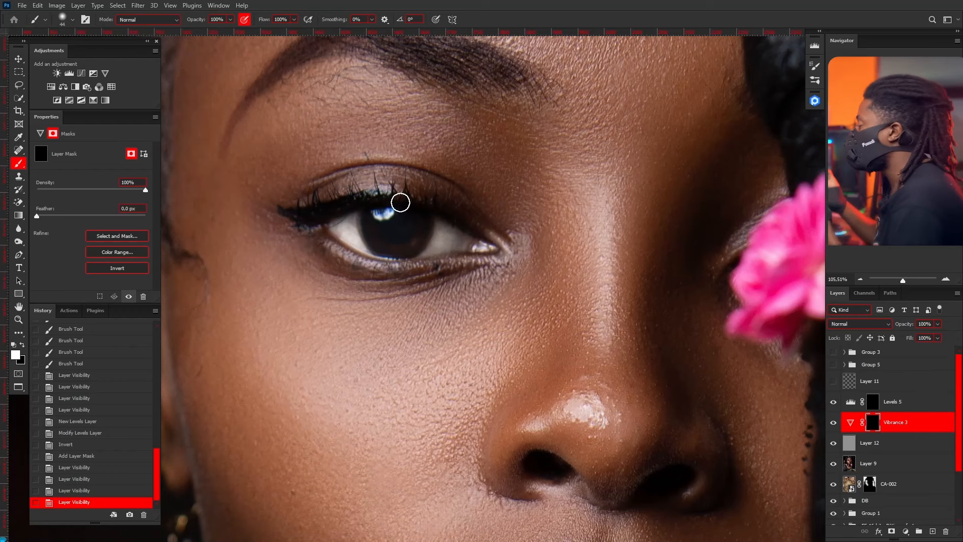
Add another Levels adjustment layer above Levels 5 and set its white input level to 82.
{"action": "left_click", "coordinate": [896, 403]}
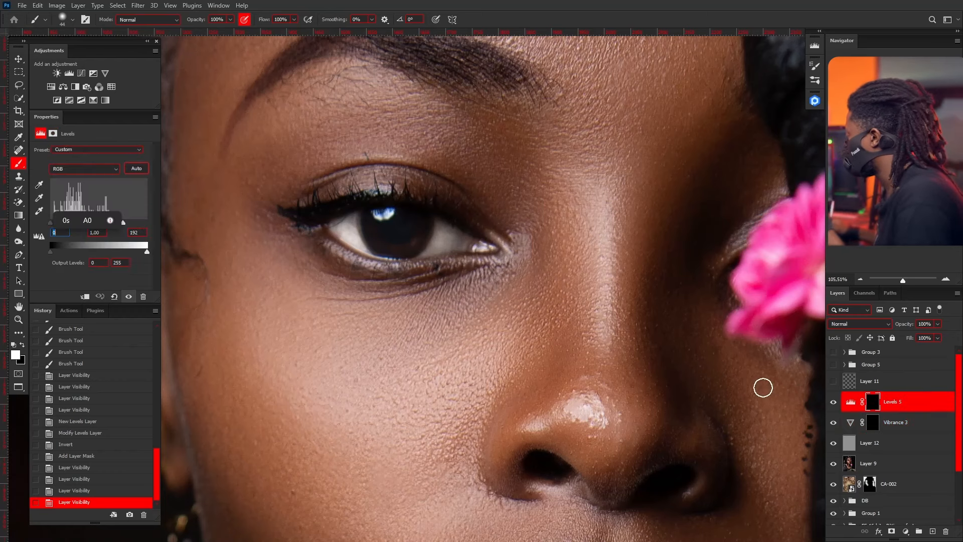
{"action": "left_click", "coordinate": [70, 74]}
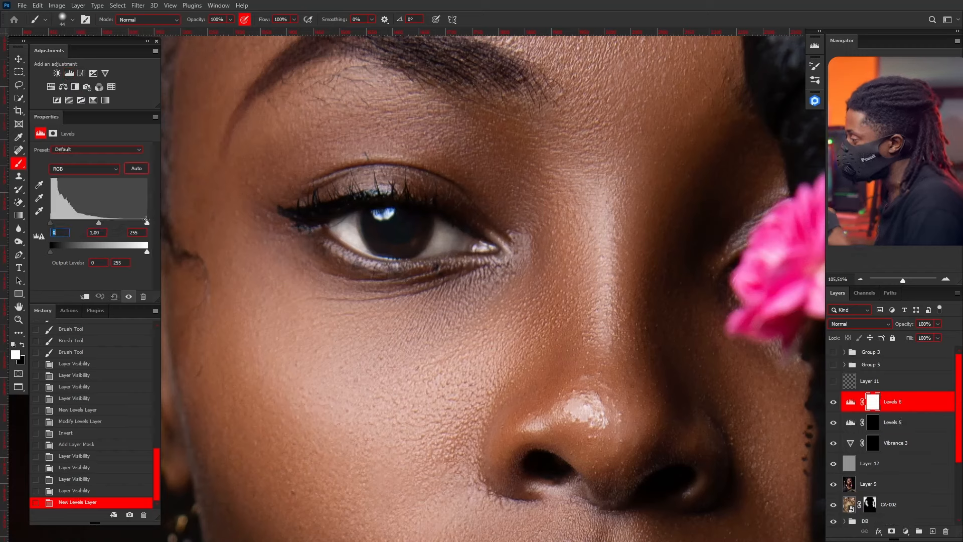
{"action": "left_click_drag", "start_coordinate": [149, 225], "coordinate": [83, 224]}
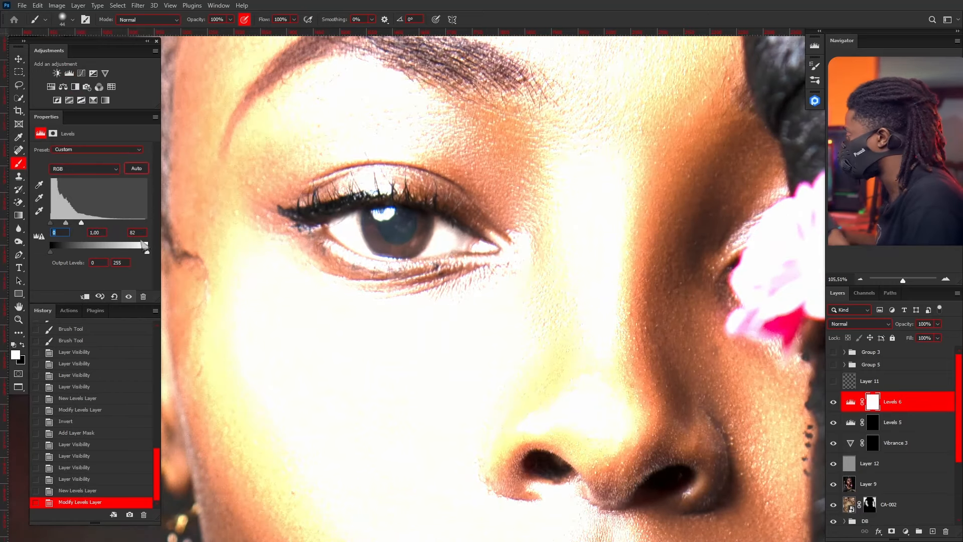
Set the Levels 6 layer's Blend If for the underlying layer to a split black point of 17 / 30.
{"action": "double_click", "coordinate": [923, 403]}
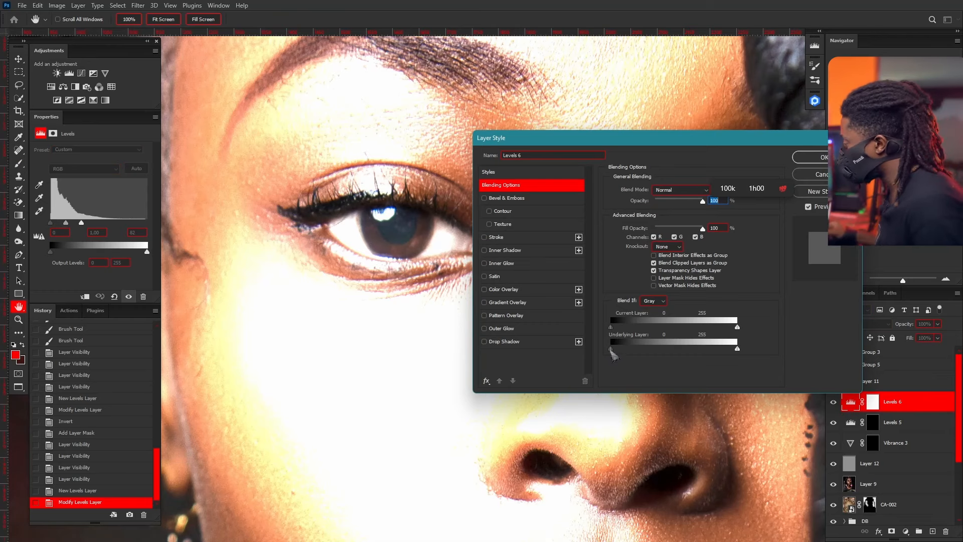
{"action": "left_click_drag", "start_coordinate": [614, 350], "coordinate": [620, 353]}
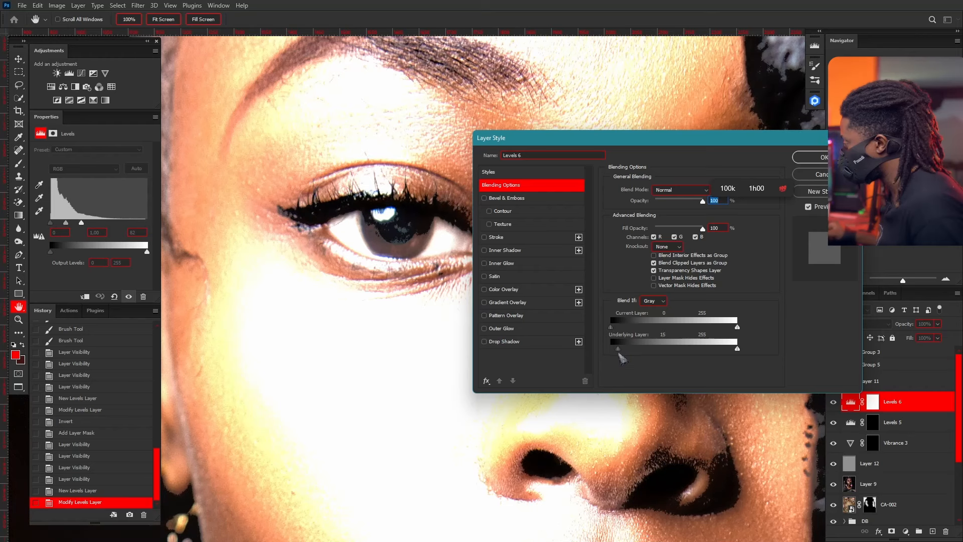
{"action": "left_click_drag", "start_coordinate": [620, 354], "coordinate": [627, 354]}
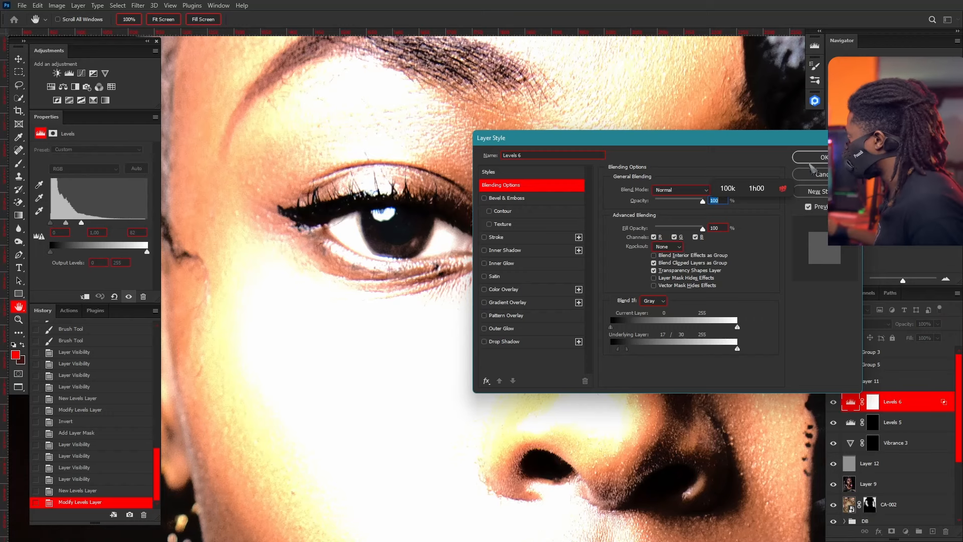
{"action": "left_click", "coordinate": [813, 158]}
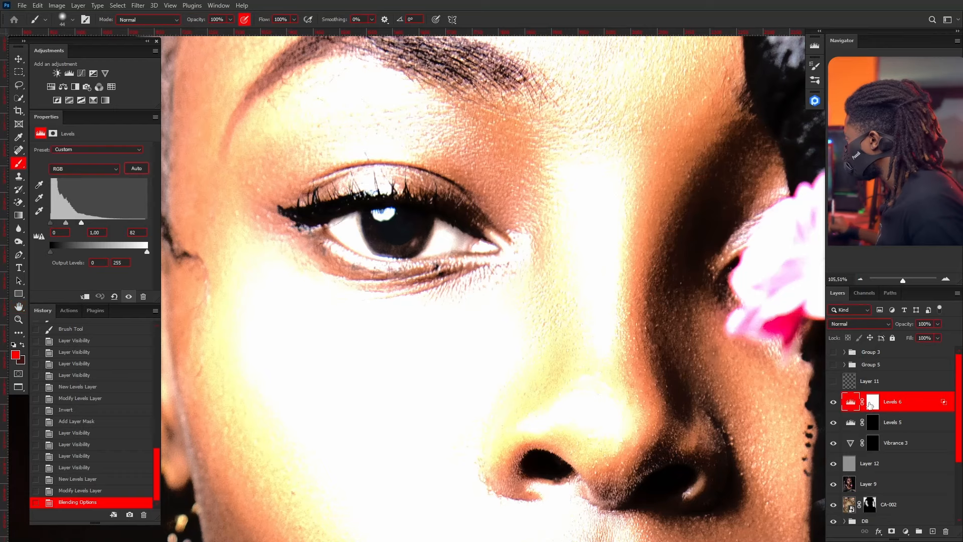
Invert the Levels 6 mask to black and paint white over the iris's light reflection with a 21 px brush.
{"action": "left_click", "coordinate": [874, 406]}
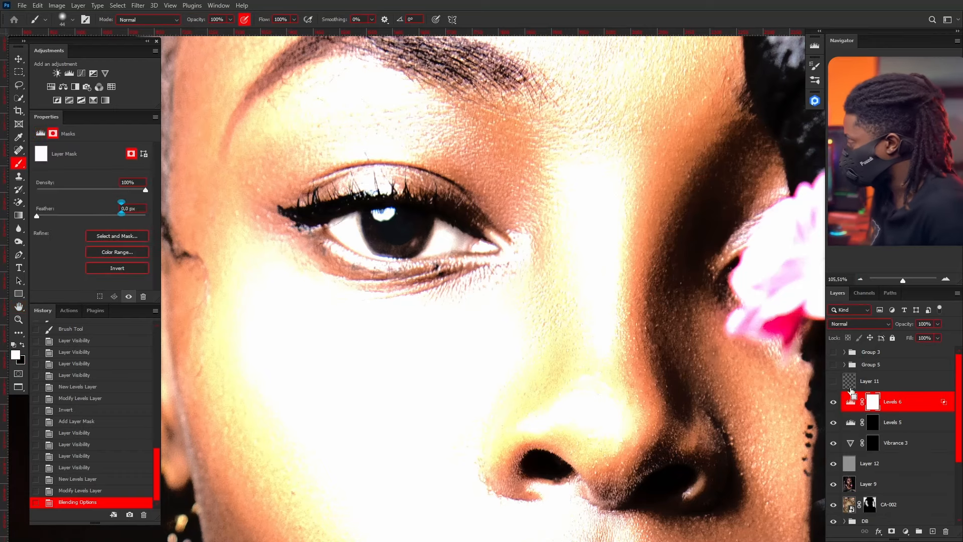
{"action": "key", "text": "ctrl+i"}
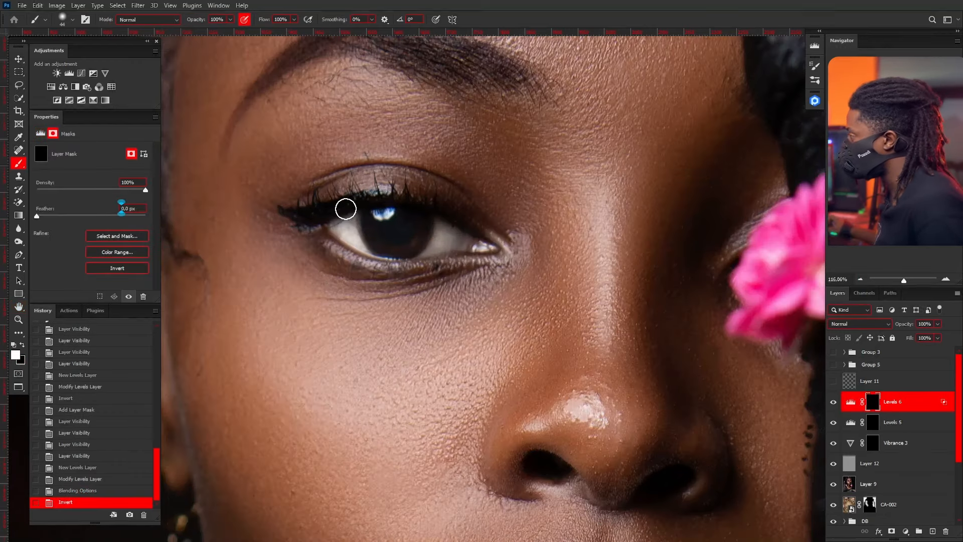
{"action": "scroll", "coordinate": [360, 217], "scroll_direction": "up", "scroll_amount": 5}
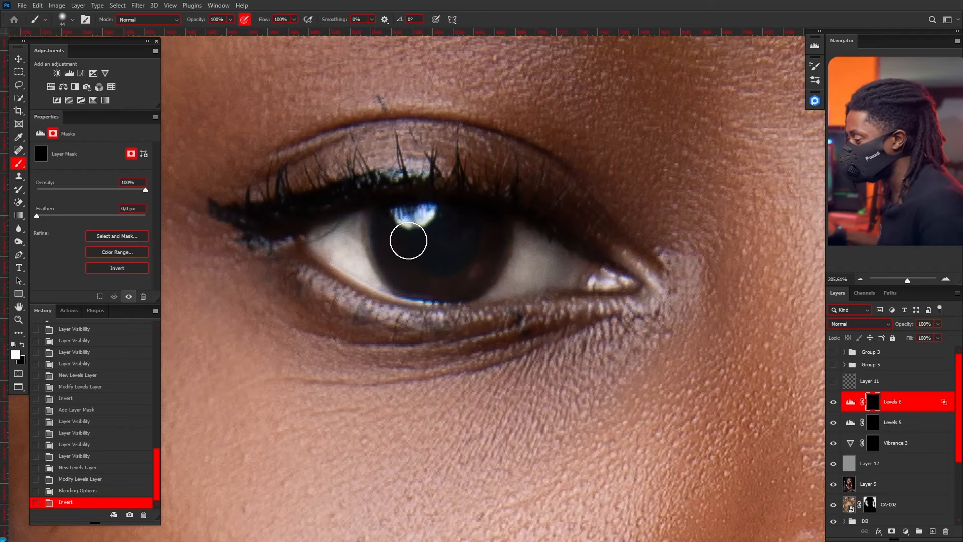
{"action": "right_click", "coordinate": [396, 231], "text": "alt"}
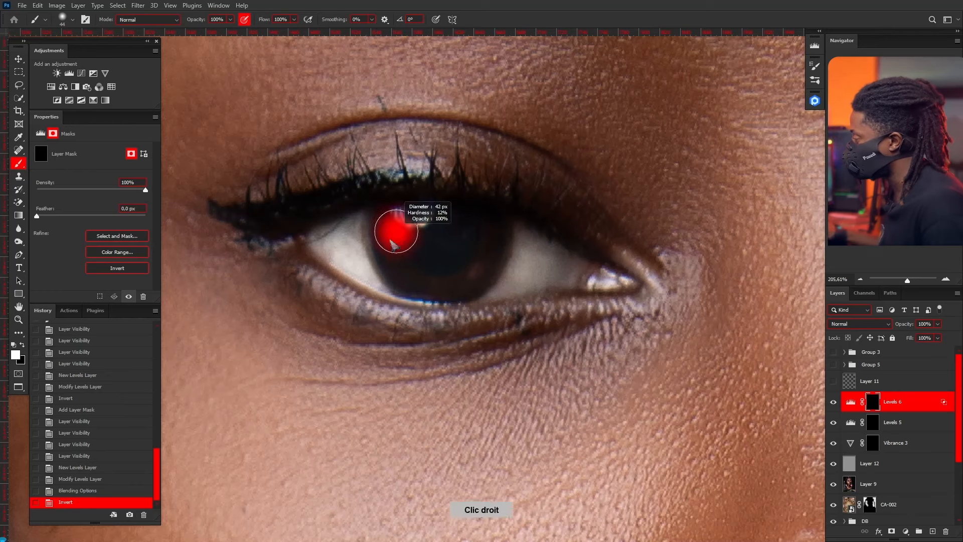
{"action": "left_click_drag", "start_coordinate": [387, 239], "coordinate": [393, 256]}
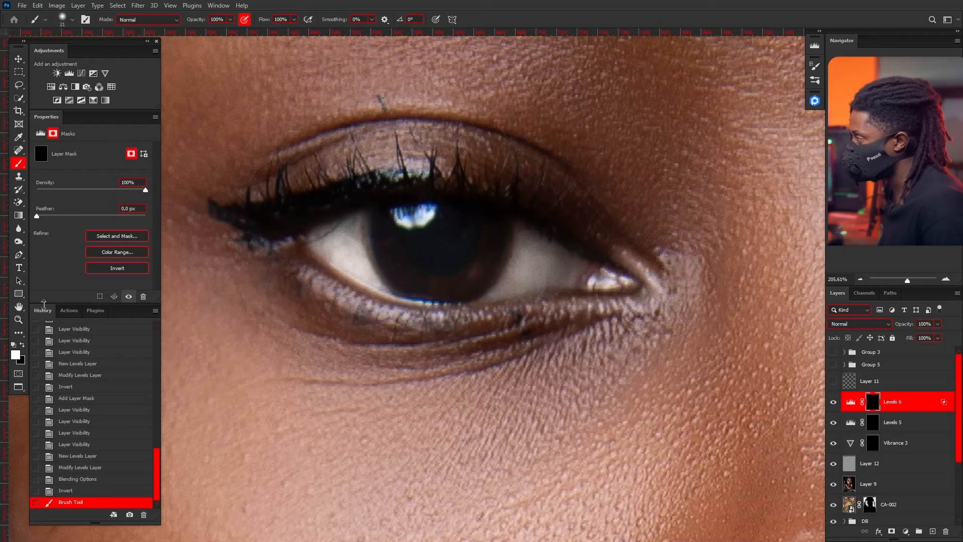
{"action": "mouse_move", "coordinate": [382, 235]}
{"action": "left_mouse_down"}
{"action": "mouse_move", "coordinate": [420, 281]}
{"action": "mouse_move", "coordinate": [457, 286]}
{"action": "mouse_move", "coordinate": [483, 268]}
{"action": "mouse_move", "coordinate": [496, 238]}
{"action": "mouse_move", "coordinate": [467, 286]}
{"action": "mouse_move", "coordinate": [399, 273]}
{"action": "mouse_move", "coordinate": [386, 225]}
{"action": "mouse_move", "coordinate": [415, 280]}
{"action": "mouse_move", "coordinate": [465, 271]}
{"action": "mouse_move", "coordinate": [490, 252]}
{"action": "mouse_move", "coordinate": [489, 219]}
{"action": "mouse_move", "coordinate": [475, 286]}
{"action": "mouse_move", "coordinate": [430, 279]}
{"action": "mouse_move", "coordinate": [396, 255]}
{"action": "mouse_move", "coordinate": [383, 222]}
{"action": "mouse_move", "coordinate": [429, 267]}
{"action": "left_mouse_up"}
Compare the portrait with and without the Levels 6 layer in a wider view of the face.
{"action": "scroll", "coordinate": [430, 267], "scroll_direction": "down", "scroll_amount": 10}
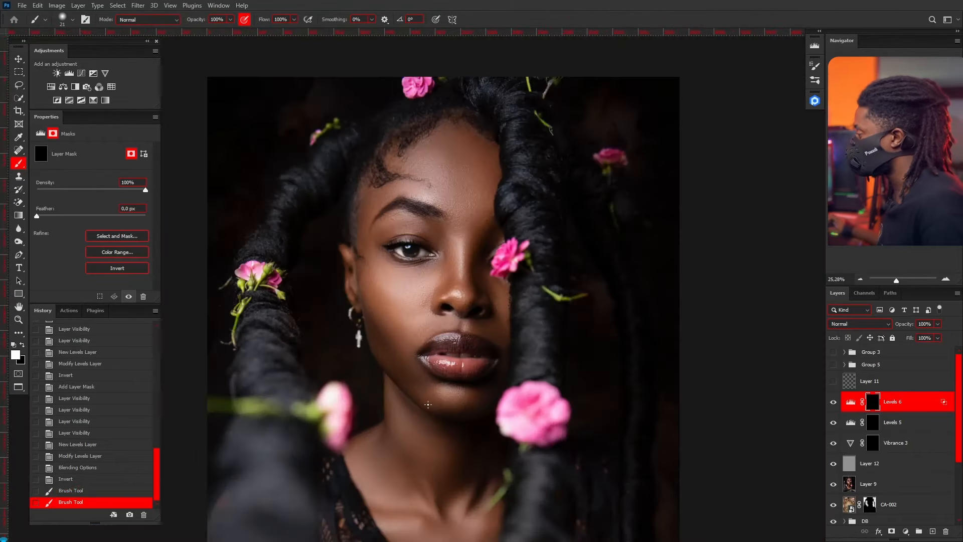
{"action": "scroll", "coordinate": [425, 301], "scroll_direction": "up", "scroll_amount": 4}
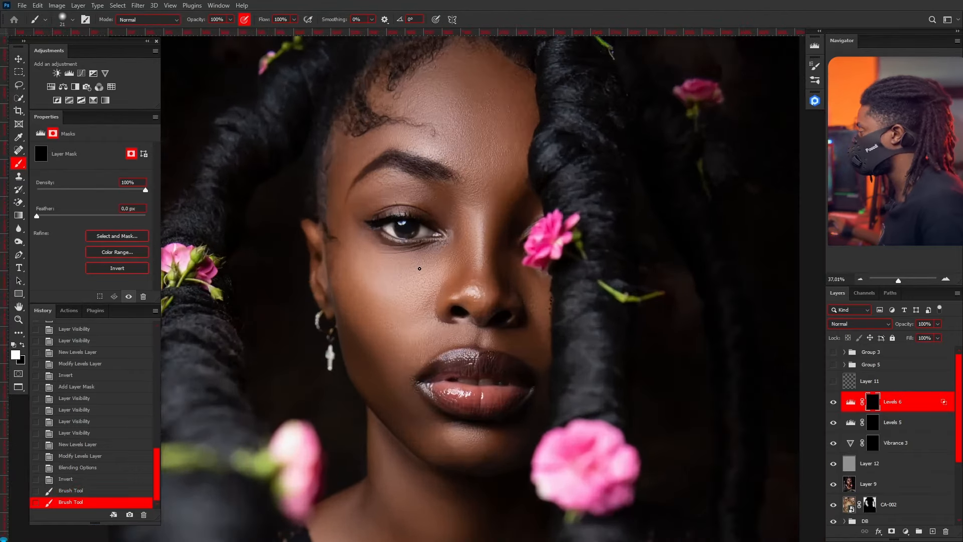
{"action": "scroll", "coordinate": [420, 268], "scroll_direction": "down", "scroll_amount": 1}
{"action": "left_click", "coordinate": [833, 402]}
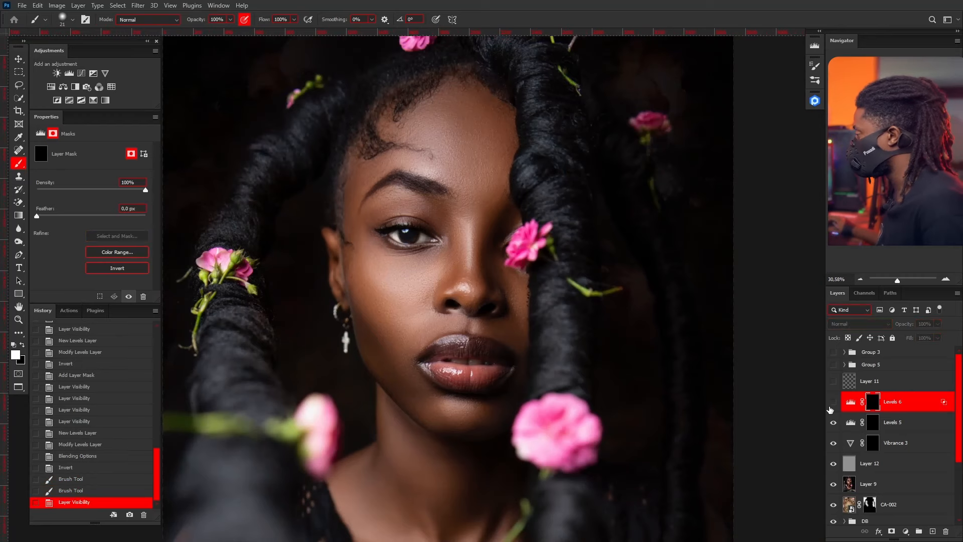
{"action": "left_click", "coordinate": [833, 402]}
{"action": "left_click", "coordinate": [833, 401]}
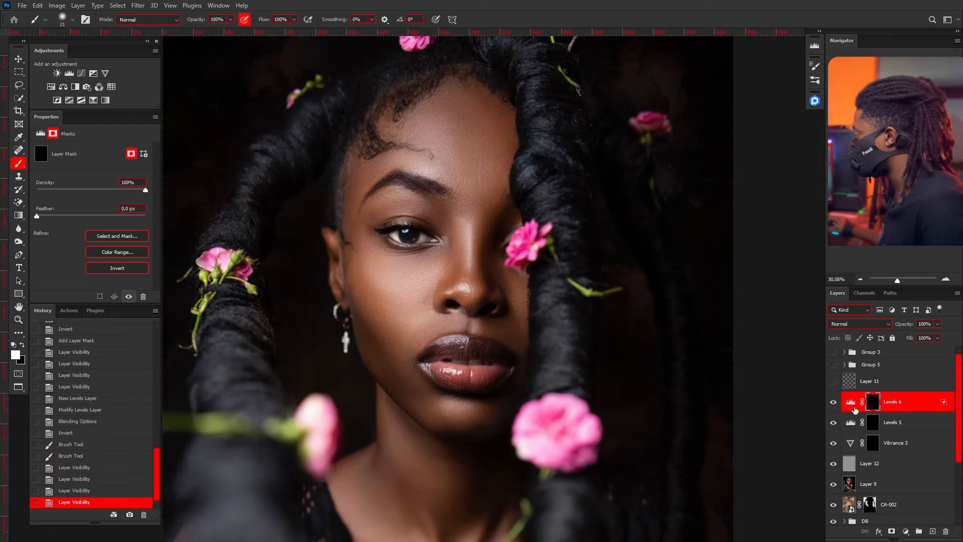
Enlarge the brush to 27 px and paint more white on the Levels 6 mask over the eye's light reflection.
{"action": "scroll", "coordinate": [375, 211], "scroll_direction": "up", "scroll_amount": 7}
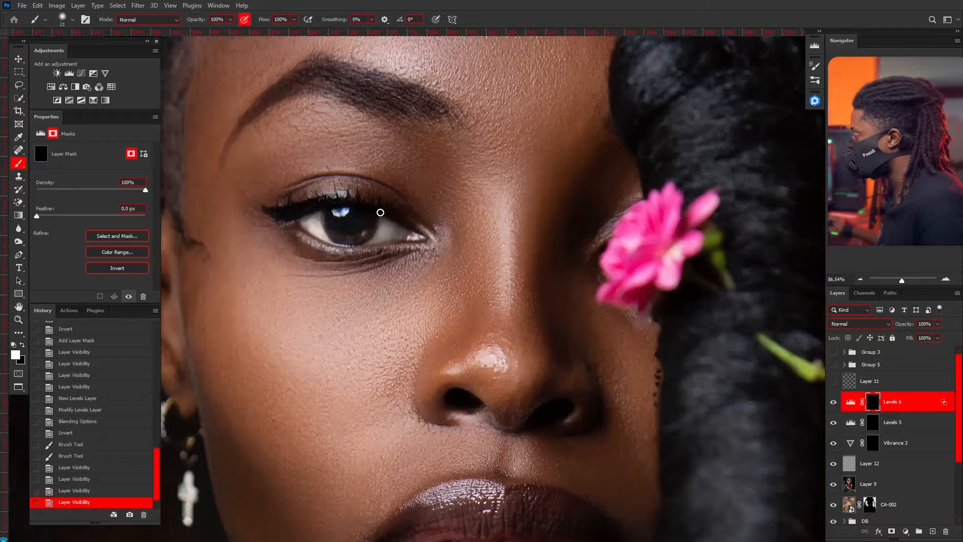
{"action": "right_click", "coordinate": [324, 208], "text": "alt"}
{"action": "mouse_move", "coordinate": [321, 211]}
{"action": "left_mouse_down"}
{"action": "mouse_move", "coordinate": [330, 212]}
{"action": "mouse_move", "coordinate": [319, 211]}
{"action": "left_mouse_up"}
{"action": "left_click", "coordinate": [316, 210]}
{"action": "left_click", "coordinate": [323, 210]}
{"action": "left_click", "coordinate": [327, 210]}
{"action": "left_click", "coordinate": [324, 209]}
Check the strengthened eye highlight by toggling Levels 6 and viewing the whole portrait at several magnifications.
{"action": "scroll", "coordinate": [440, 161], "scroll_direction": "down", "scroll_amount": 6}
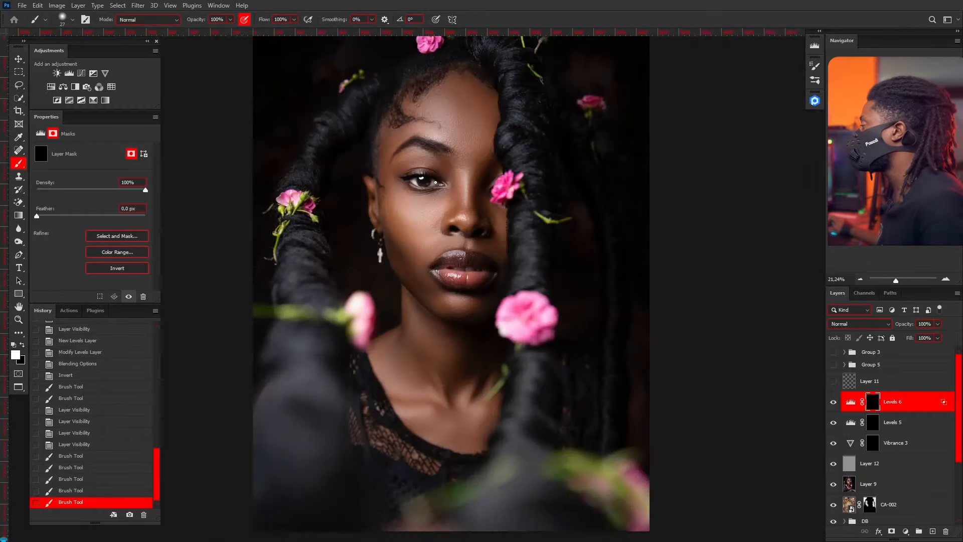
{"action": "left_click", "coordinate": [834, 403]}
{"action": "left_click", "coordinate": [834, 403]}
{"action": "scroll", "coordinate": [469, 248], "scroll_direction": "down", "scroll_amount": 3}
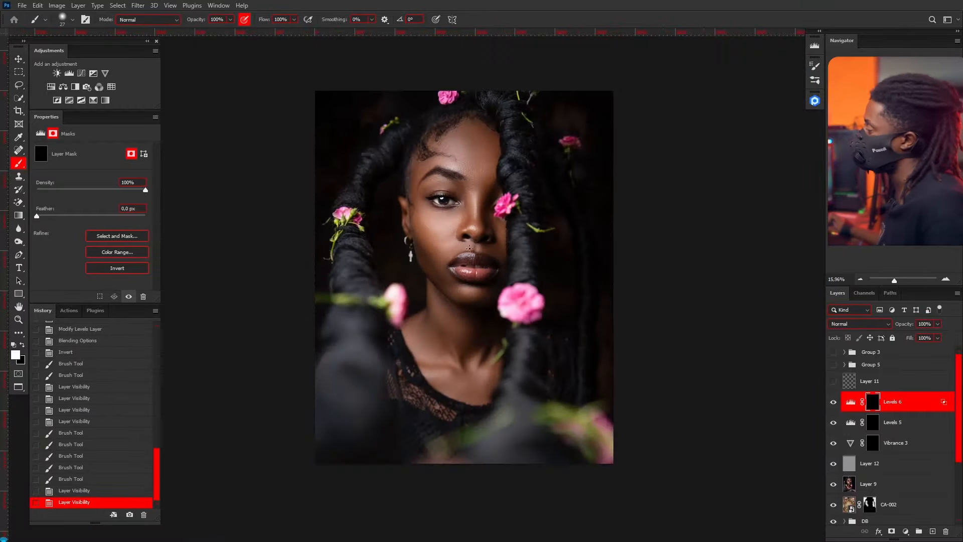
{"action": "scroll", "coordinate": [459, 287], "scroll_direction": "up", "scroll_amount": 3}
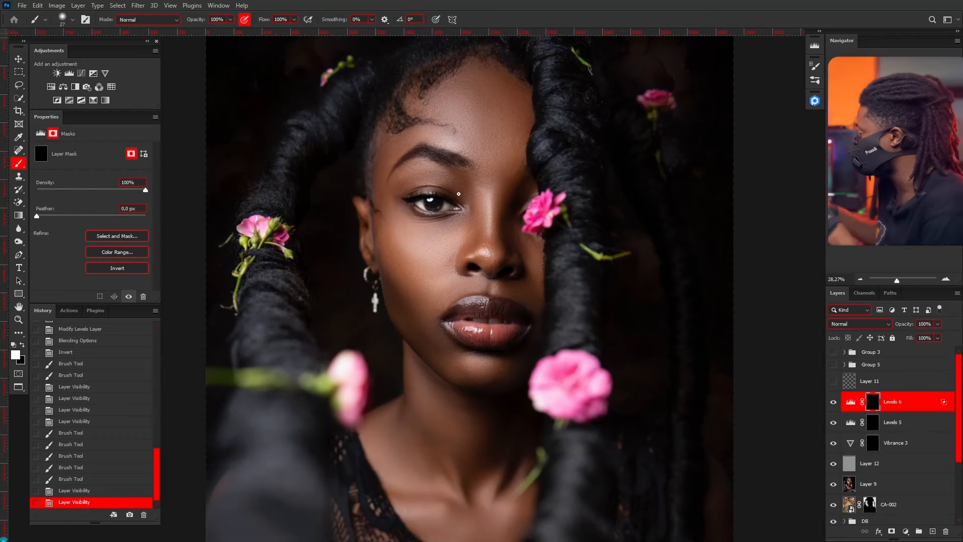
{"action": "scroll", "coordinate": [458, 193], "scroll_direction": "down", "scroll_amount": 5}
{"action": "scroll", "coordinate": [484, 245], "scroll_direction": "up", "scroll_amount": 6}
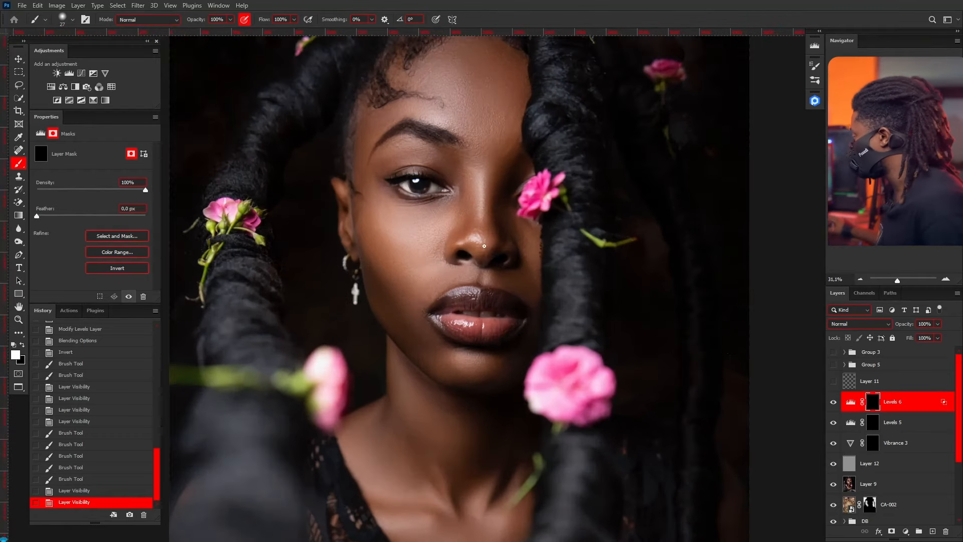
Add a new empty layer above Levels 6 and set its blending mode to Soft Light.
{"action": "left_click", "coordinate": [934, 531]}
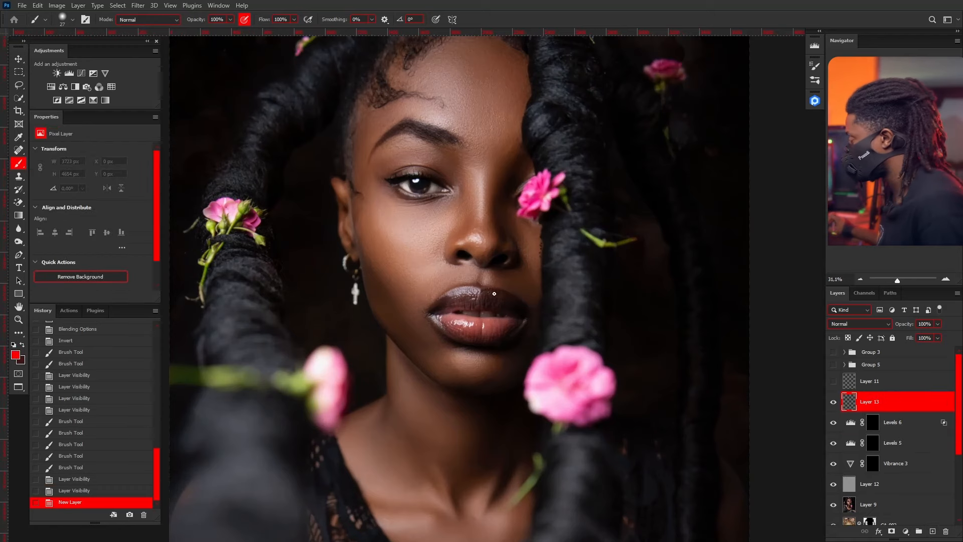
{"action": "scroll", "coordinate": [470, 280], "scroll_direction": "down", "scroll_amount": 2}
{"action": "scroll", "coordinate": [490, 247], "scroll_direction": "up", "scroll_amount": 1}
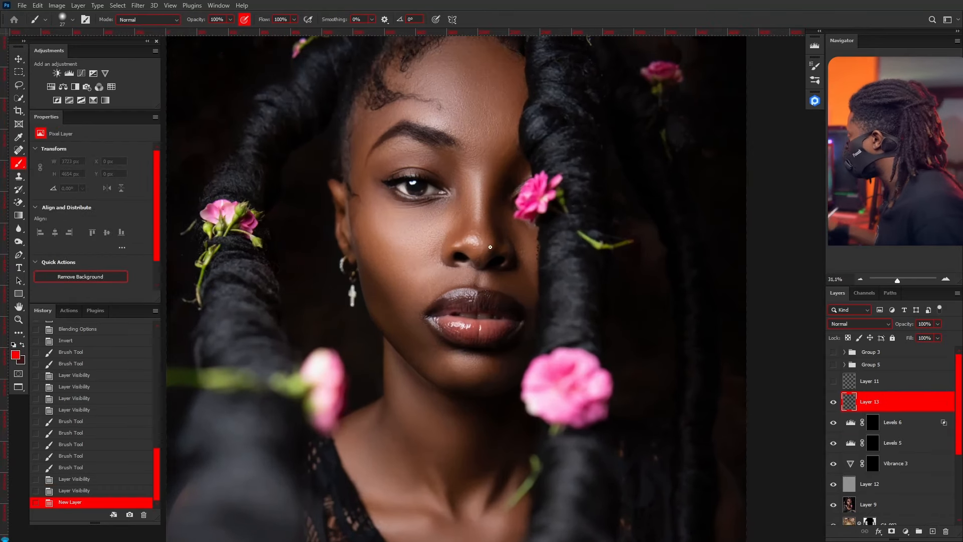
{"action": "left_click", "coordinate": [863, 324]}
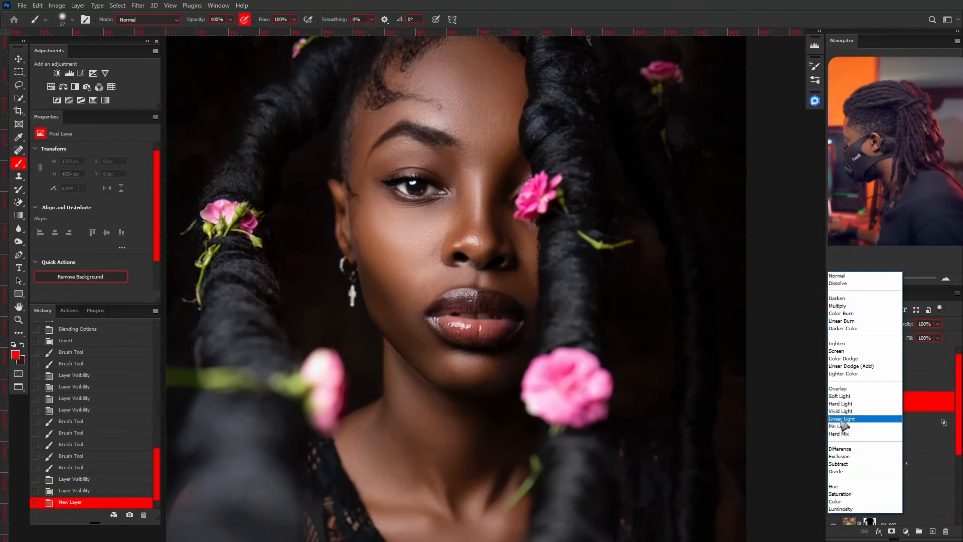
{"action": "left_click", "coordinate": [842, 396]}
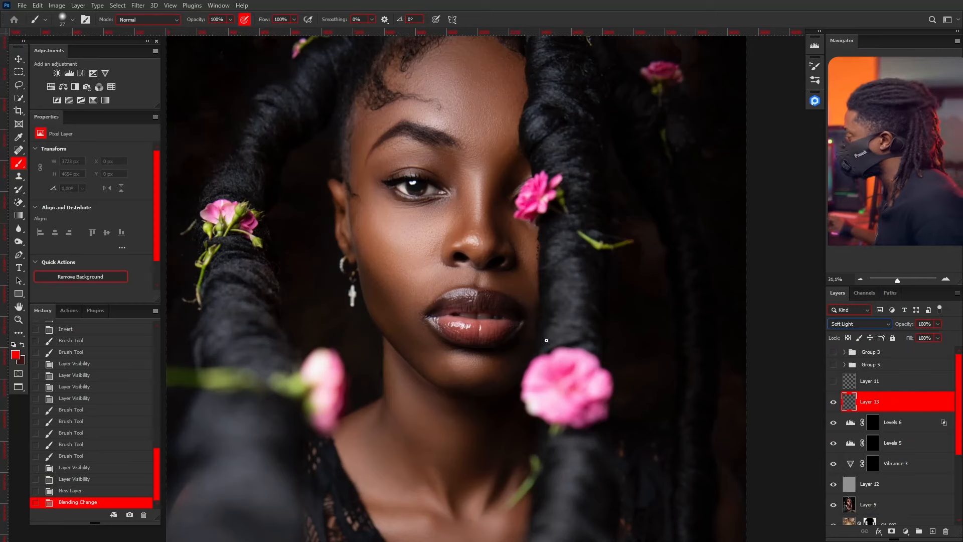
Enlarge the brush to 137 px and sample the pink colour of the lower lip as the painting colour.
{"action": "scroll", "coordinate": [490, 292], "scroll_direction": "down", "scroll_amount": 2}
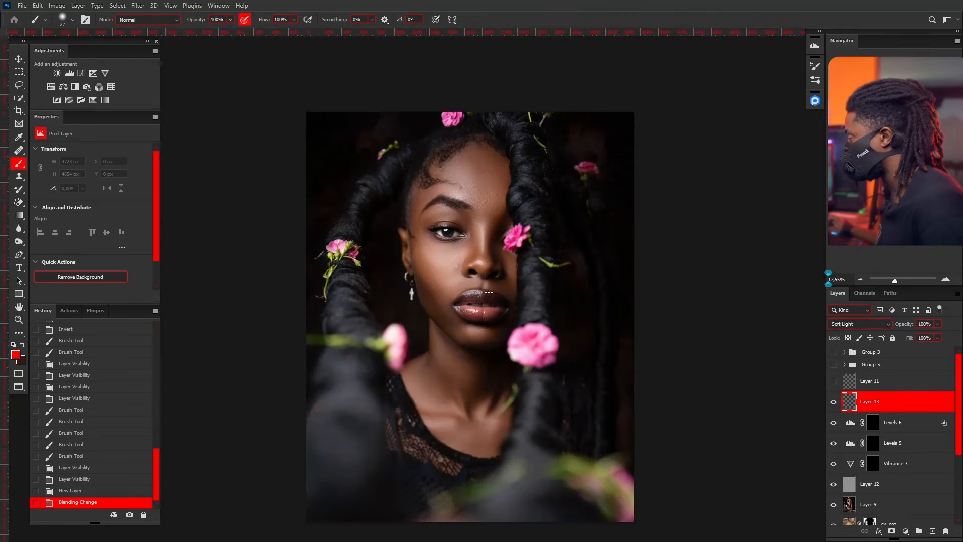
{"action": "scroll", "coordinate": [481, 297], "scroll_direction": "up", "scroll_amount": 4}
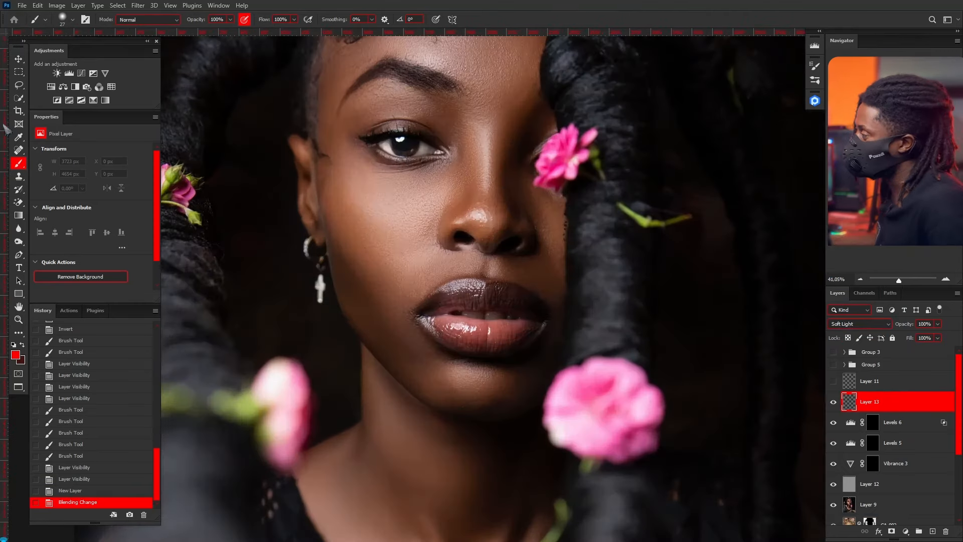
{"action": "left_click", "coordinate": [294, 20]}
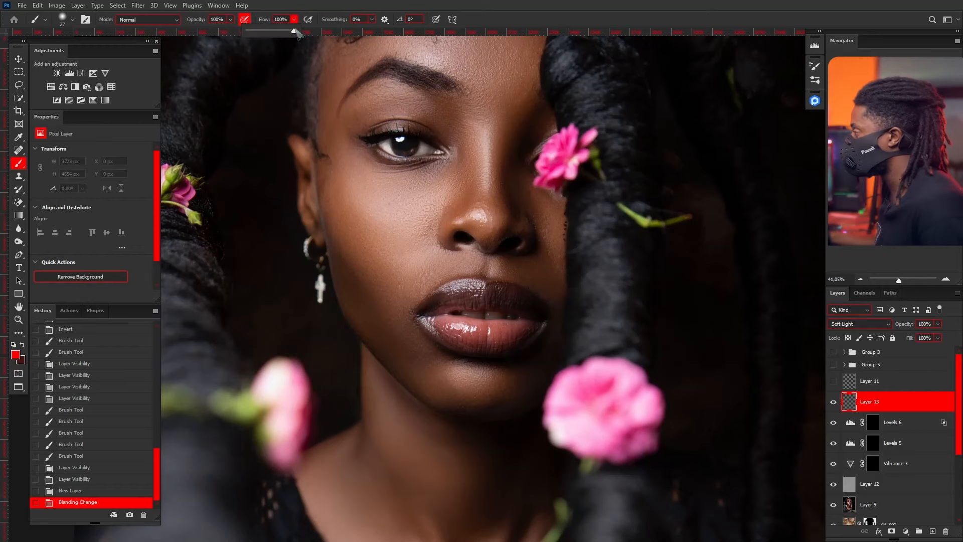
{"action": "left_click", "coordinate": [544, 278]}
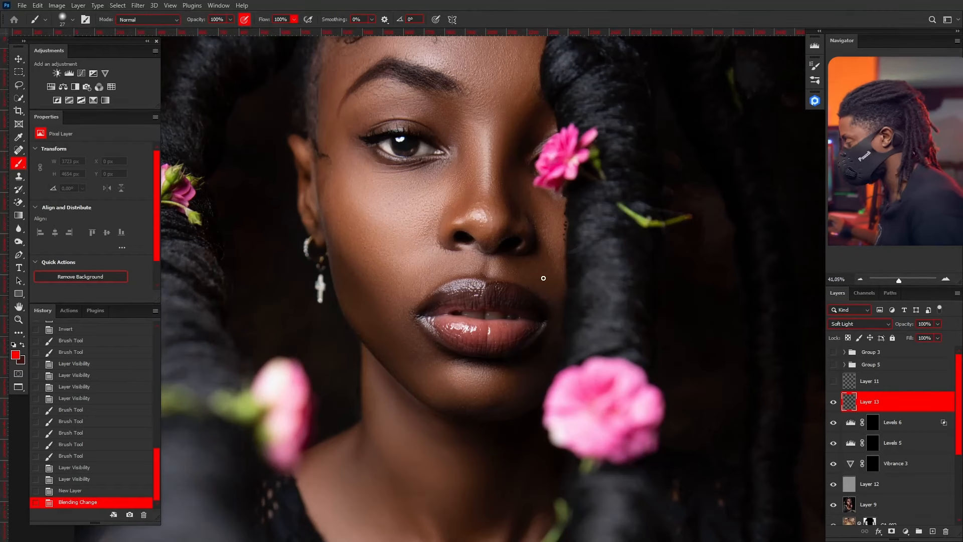
{"action": "scroll", "coordinate": [512, 338], "scroll_direction": "up", "scroll_amount": 3}
{"action": "left_click_drag", "start_coordinate": [424, 312], "coordinate": [441, 312]}
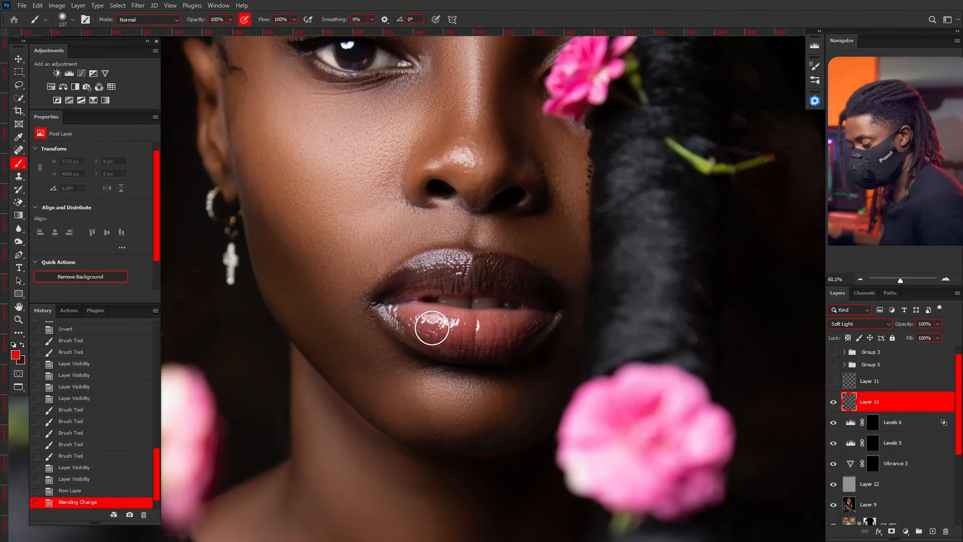
{"action": "left_click", "coordinate": [470, 325], "text": "alt"}
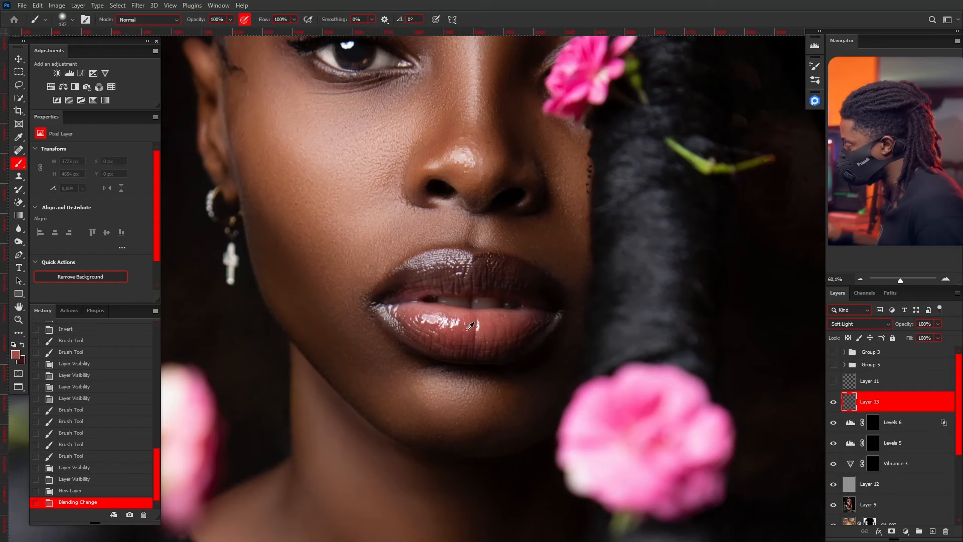
Paint the sampled pink over the lower lip and the inner edge of the upper lip on Layer 13, reducing the brush to 103 px.
{"action": "mouse_move", "coordinate": [441, 318]}
{"action": "left_mouse_down"}
{"action": "mouse_move", "coordinate": [443, 330]}
{"action": "mouse_move", "coordinate": [531, 320]}
{"action": "left_mouse_up"}
{"action": "mouse_move", "coordinate": [528, 321]}
{"action": "left_mouse_down"}
{"action": "mouse_move", "coordinate": [399, 308]}
{"action": "mouse_move", "coordinate": [427, 321]}
{"action": "left_mouse_up"}
{"action": "mouse_move", "coordinate": [538, 319]}
{"action": "left_mouse_down"}
{"action": "mouse_move", "coordinate": [400, 307]}
{"action": "mouse_move", "coordinate": [469, 287]}
{"action": "mouse_move", "coordinate": [547, 306]}
{"action": "left_mouse_up"}
{"action": "mouse_move", "coordinate": [477, 286]}
{"action": "left_mouse_down"}
{"action": "mouse_move", "coordinate": [395, 300]}
{"action": "mouse_move", "coordinate": [447, 278]}
{"action": "left_mouse_up"}
{"action": "left_click_drag", "start_coordinate": [530, 288], "coordinate": [539, 300]}
{"action": "left_click_drag", "start_coordinate": [539, 300], "coordinate": [542, 305]}
{"action": "left_click_drag", "start_coordinate": [473, 285], "coordinate": [405, 298]}
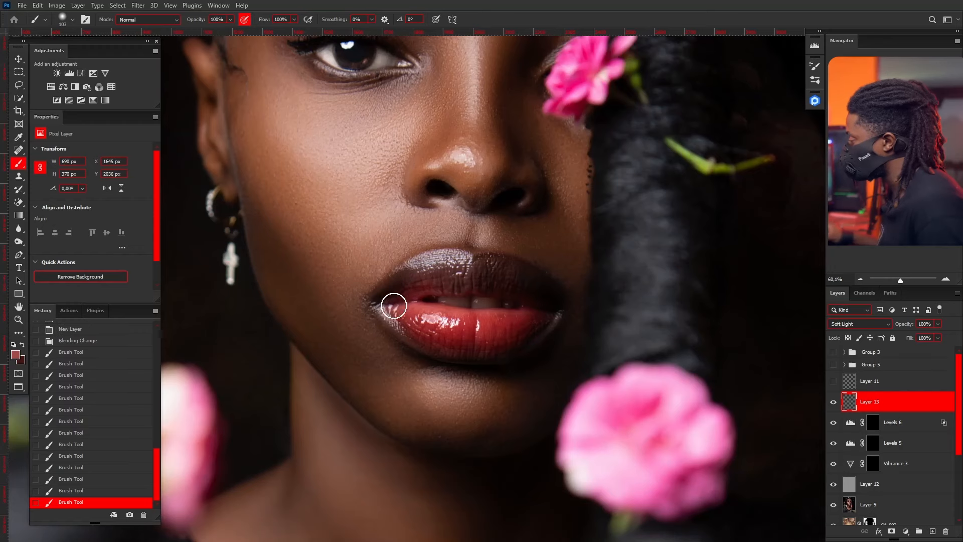
{"action": "left_click", "coordinate": [394, 305]}
Examine the coloured lips in the whole portrait and in close-up.
{"action": "scroll", "coordinate": [449, 330], "scroll_direction": "down", "scroll_amount": 6}
{"action": "scroll", "coordinate": [449, 331], "scroll_direction": "down", "scroll_amount": 2}
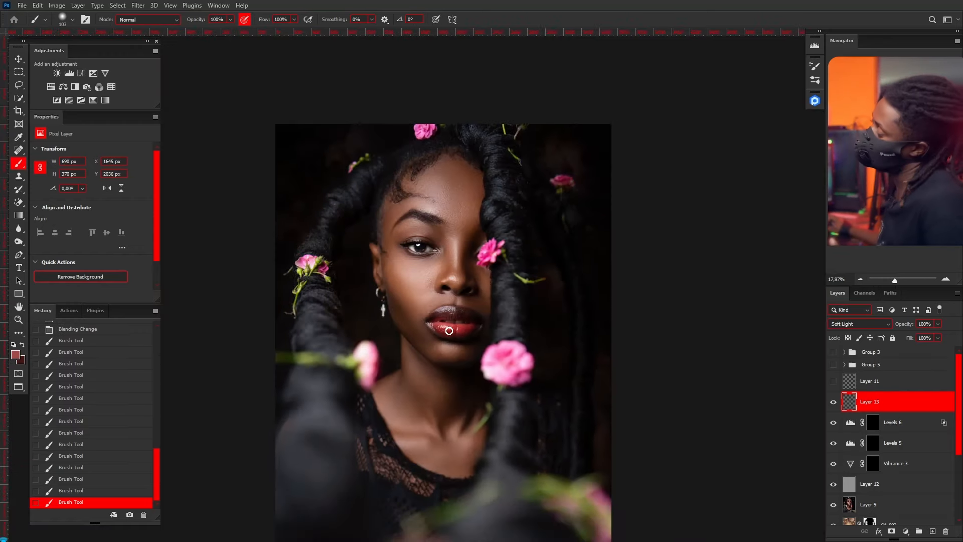
{"action": "scroll", "coordinate": [449, 331], "scroll_direction": "up", "scroll_amount": 3}
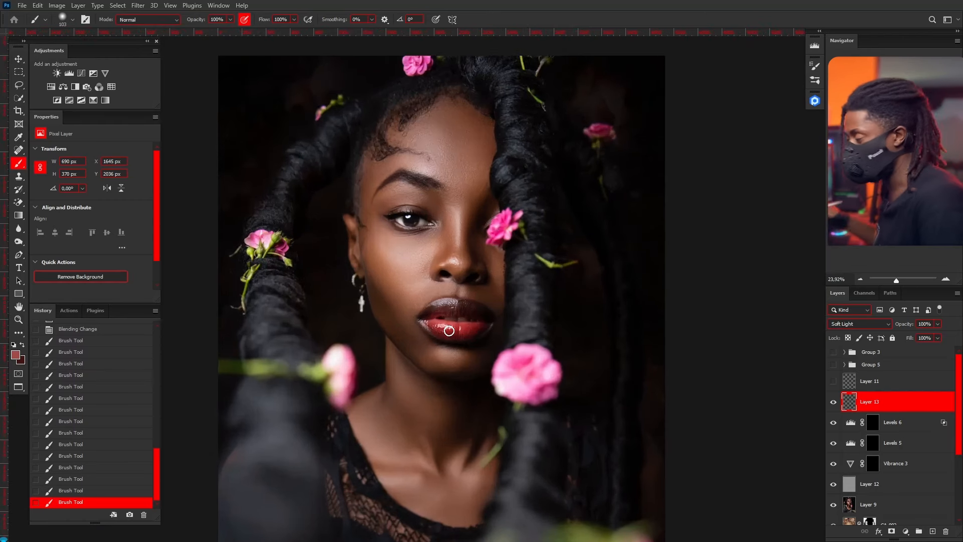
{"action": "scroll", "coordinate": [449, 330], "scroll_direction": "up", "scroll_amount": 5}
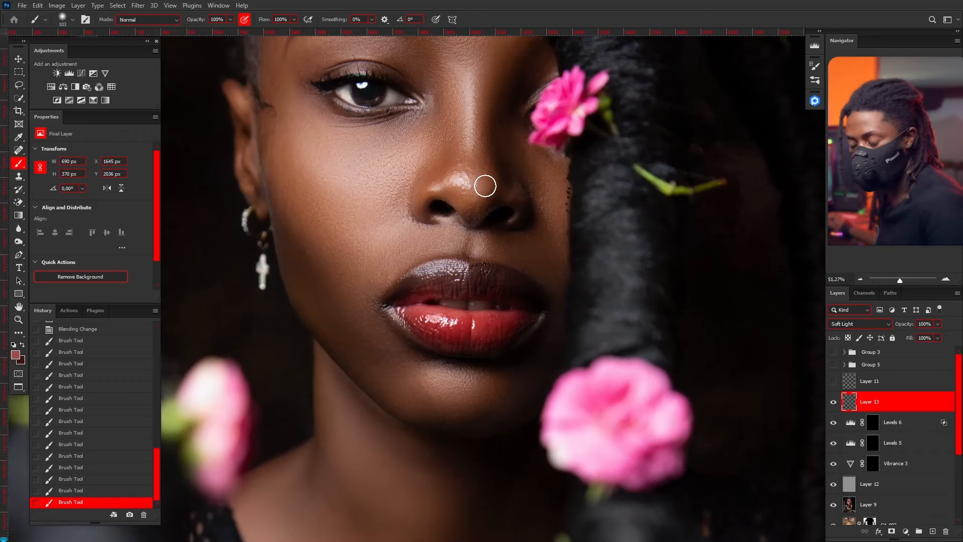
{"action": "scroll", "coordinate": [485, 196], "scroll_direction": "down", "scroll_amount": 2}
{"action": "scroll", "coordinate": [484, 226], "scroll_direction": "up", "scroll_amount": 3}
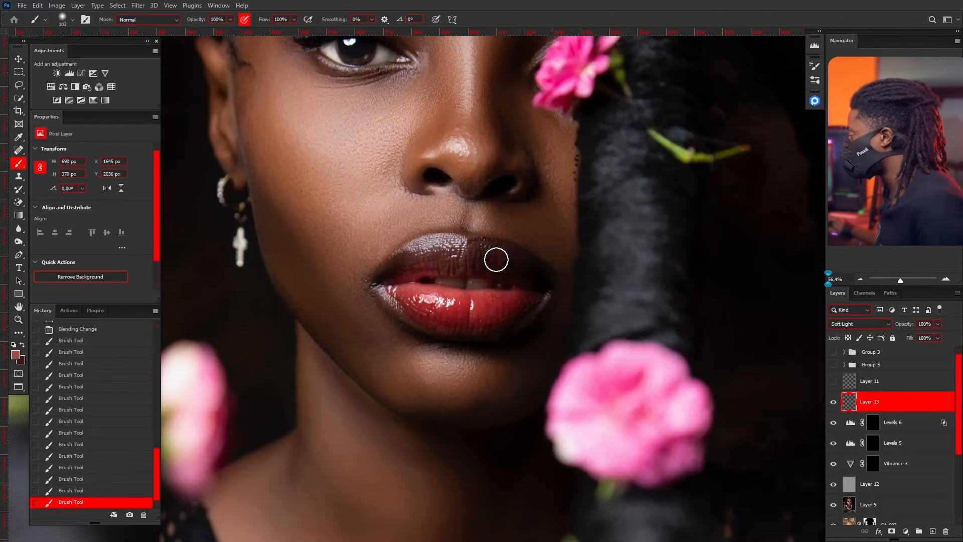
{"action": "scroll", "coordinate": [492, 266], "scroll_direction": "up", "scroll_amount": 3}
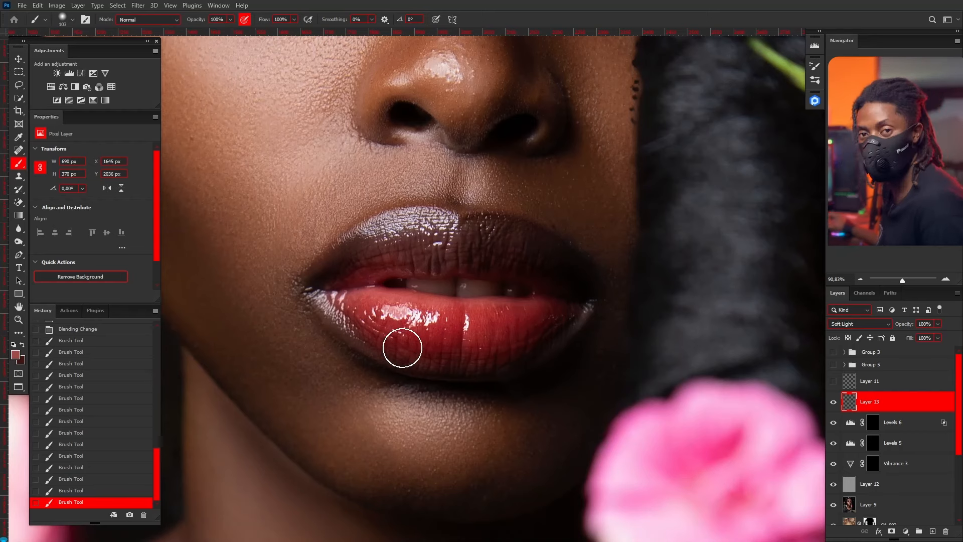
Set Layer 13's Blend If underlying-layer highlight range to 110 / 212 in its blending options and apply it.
{"action": "double_click", "coordinate": [910, 405]}
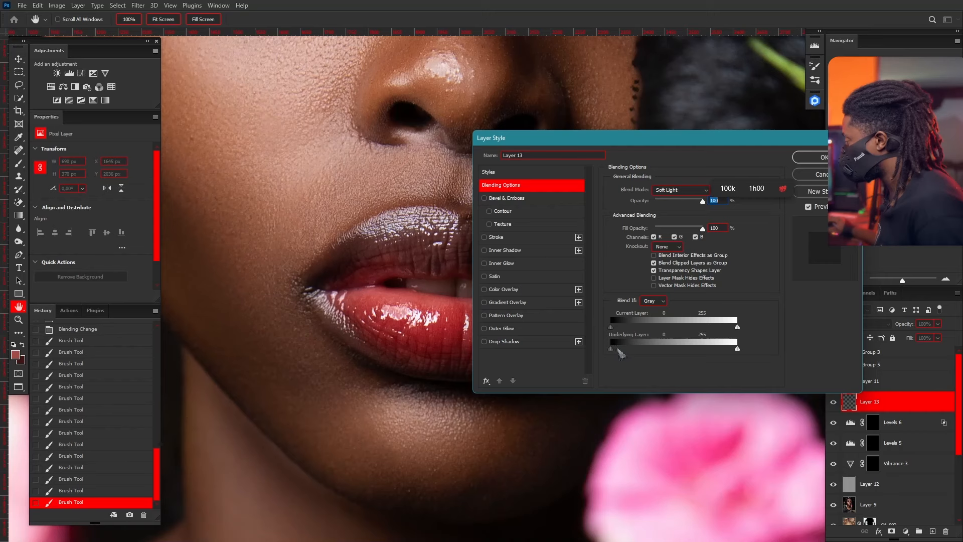
{"action": "left_click_drag", "start_coordinate": [735, 351], "coordinate": [734, 348]}
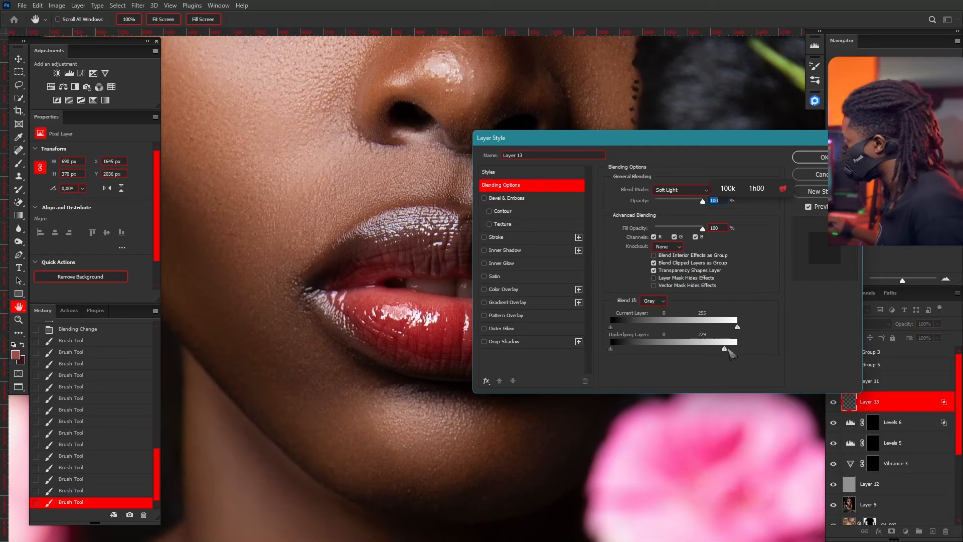
{"action": "left_click_drag", "start_coordinate": [703, 353], "coordinate": [669, 358]}
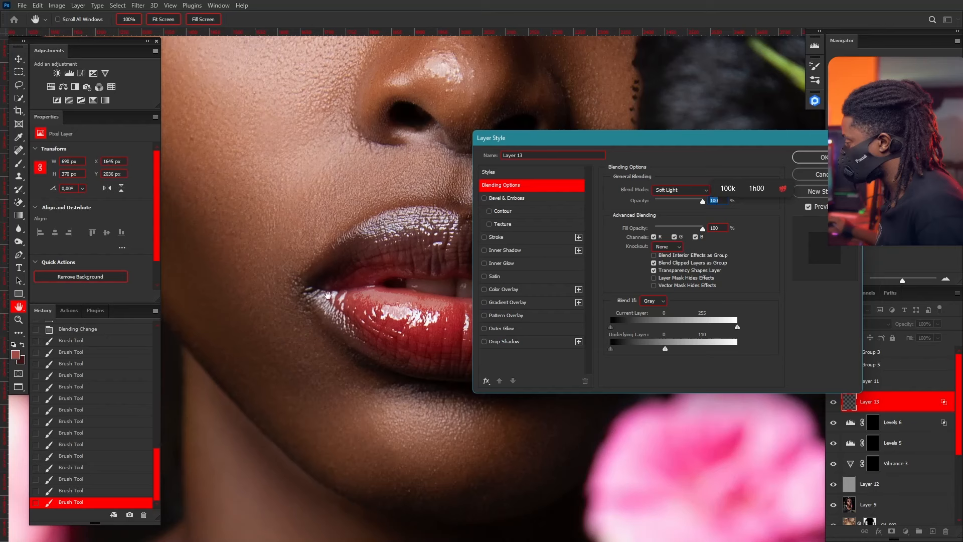
{"action": "left_click_drag", "start_coordinate": [669, 351], "coordinate": [691, 354]}
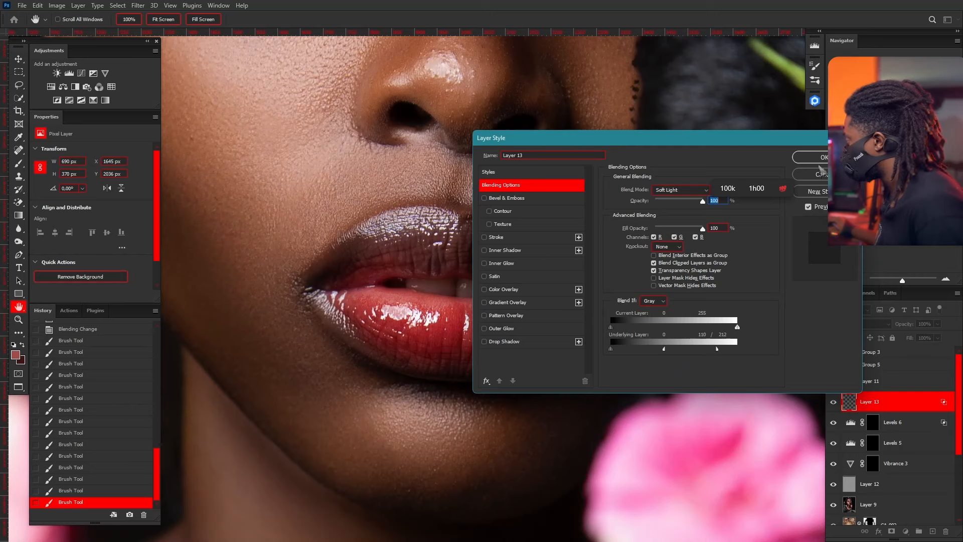
{"action": "left_click", "coordinate": [817, 158]}
Compare the lips with and without Layer 13 and view the result at several magnifications.
{"action": "left_click", "coordinate": [835, 401]}
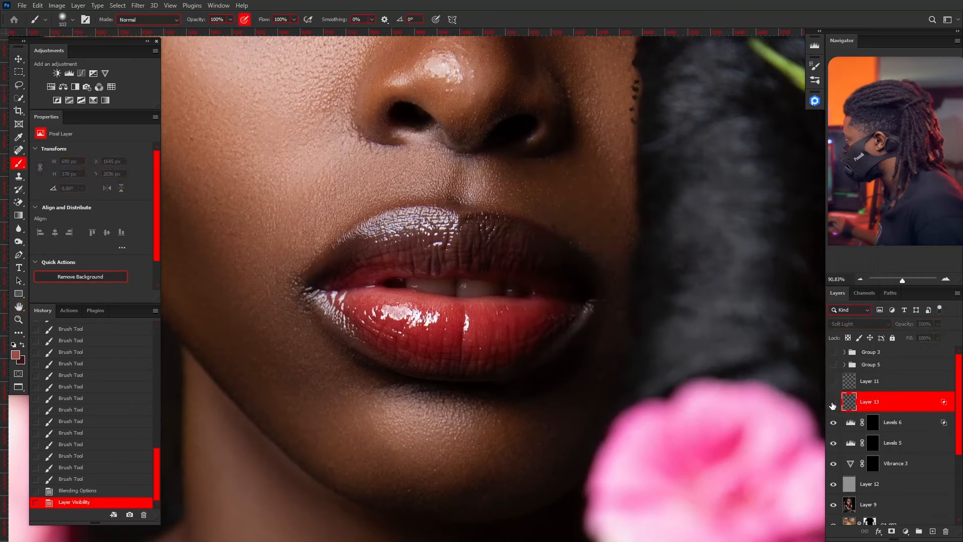
{"action": "left_click", "coordinate": [834, 402]}
{"action": "left_click", "coordinate": [834, 403]}
{"action": "left_click", "coordinate": [833, 404]}
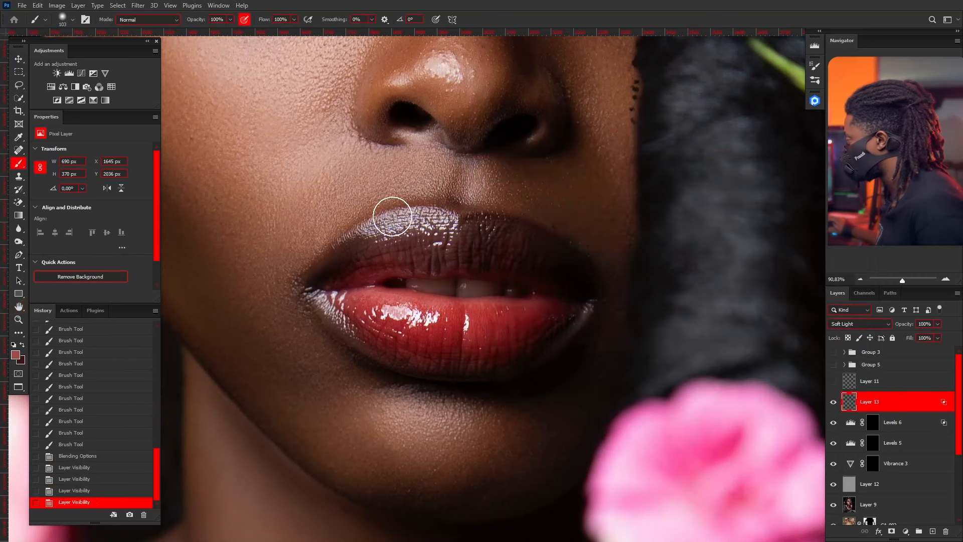
{"action": "scroll", "coordinate": [396, 217], "scroll_direction": "down", "scroll_amount": 5}
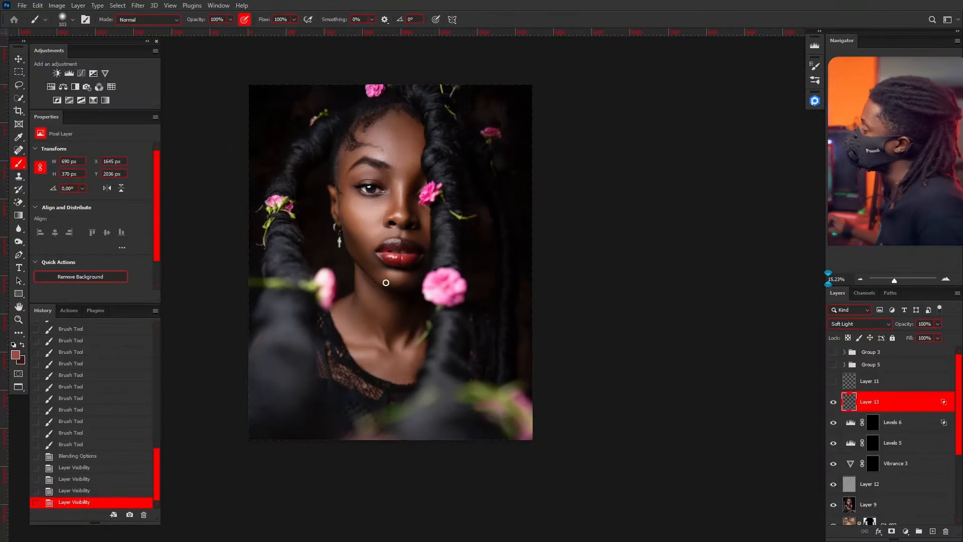
{"action": "scroll", "coordinate": [384, 282], "scroll_direction": "up", "scroll_amount": 3}
{"action": "scroll", "coordinate": [395, 199], "scroll_direction": "down", "scroll_amount": 3}
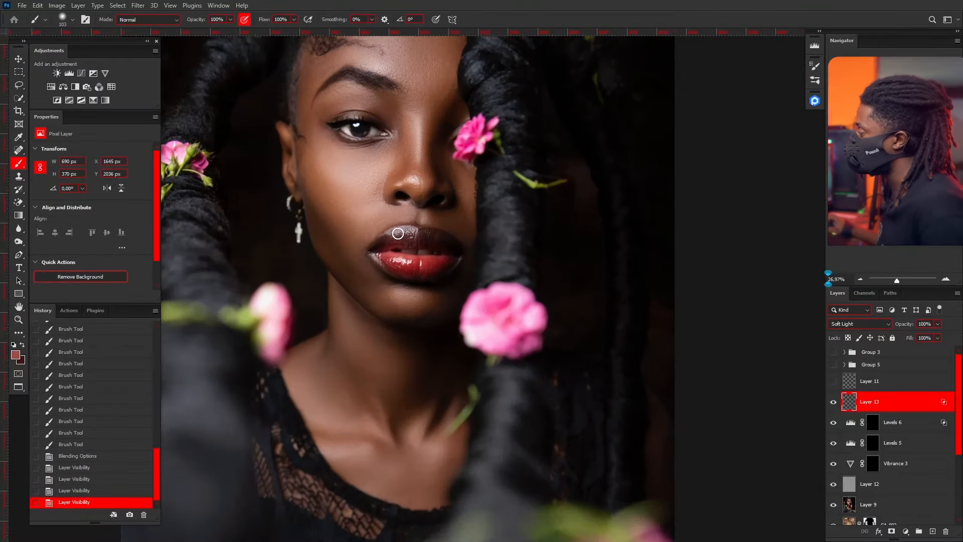
{"action": "scroll", "coordinate": [368, 217], "scroll_direction": "up", "scroll_amount": 1}
{"action": "scroll", "coordinate": [377, 214], "scroll_direction": "down", "scroll_amount": 5}
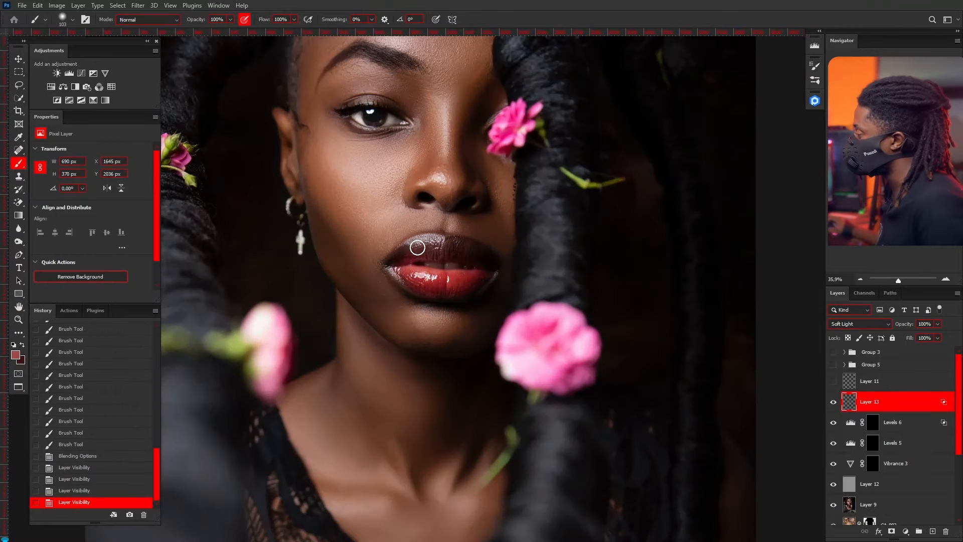
{"action": "scroll", "coordinate": [477, 290], "scroll_direction": "up", "scroll_amount": 5}
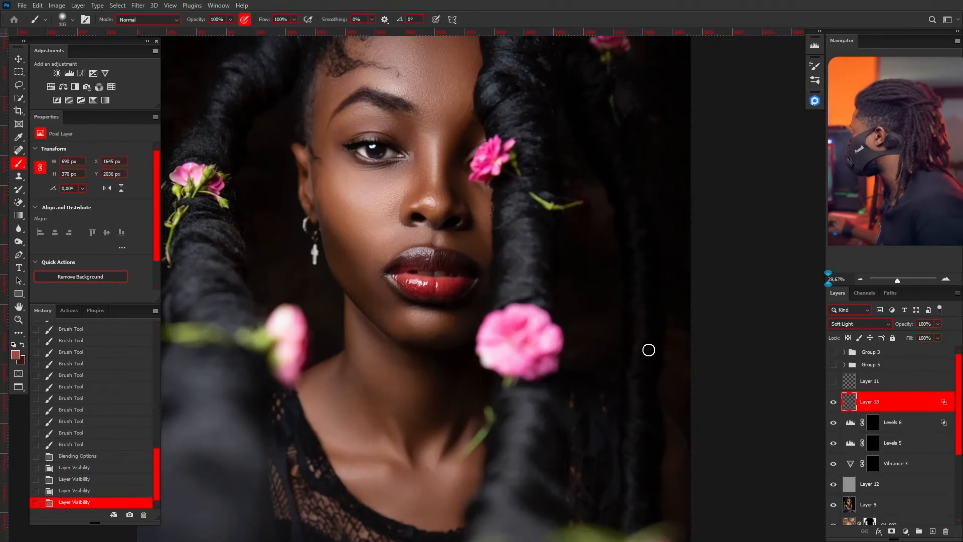
Lower Layer 13's opacity to 63% and check the lips with the layer hidden and shown.
{"action": "left_click", "coordinate": [938, 325]}
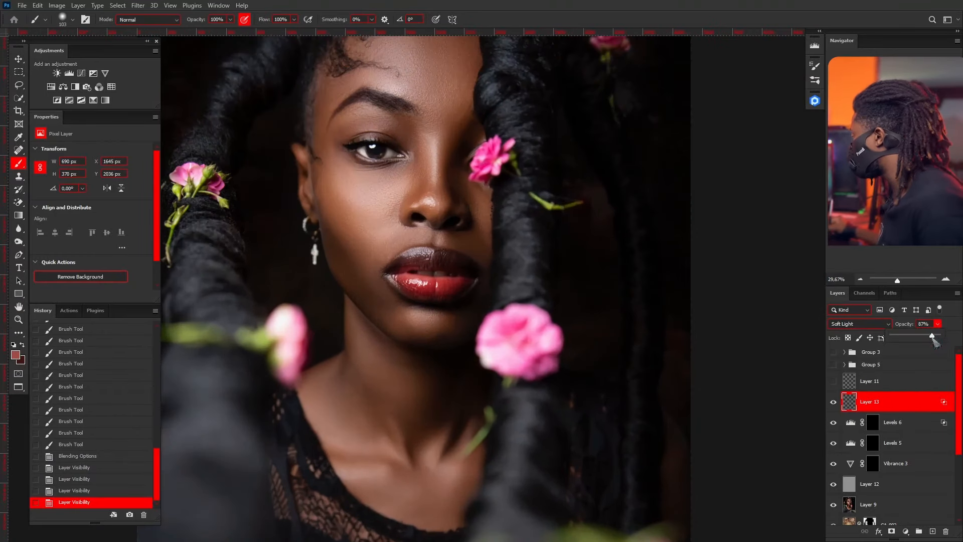
{"action": "left_click_drag", "start_coordinate": [926, 344], "coordinate": [925, 347]}
{"action": "left_click", "coordinate": [834, 403]}
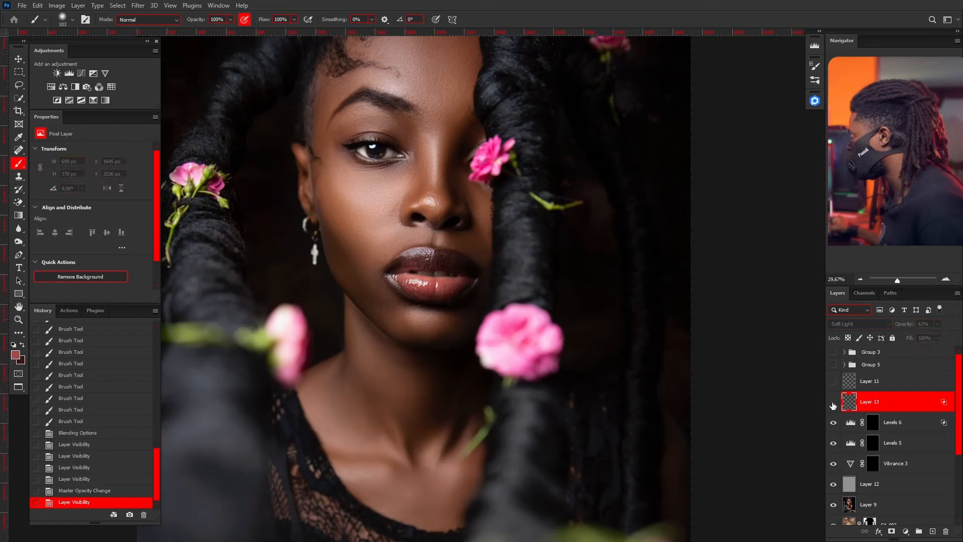
{"action": "left_click", "coordinate": [833, 403]}
{"action": "scroll", "coordinate": [464, 245], "scroll_direction": "down", "scroll_amount": 3}
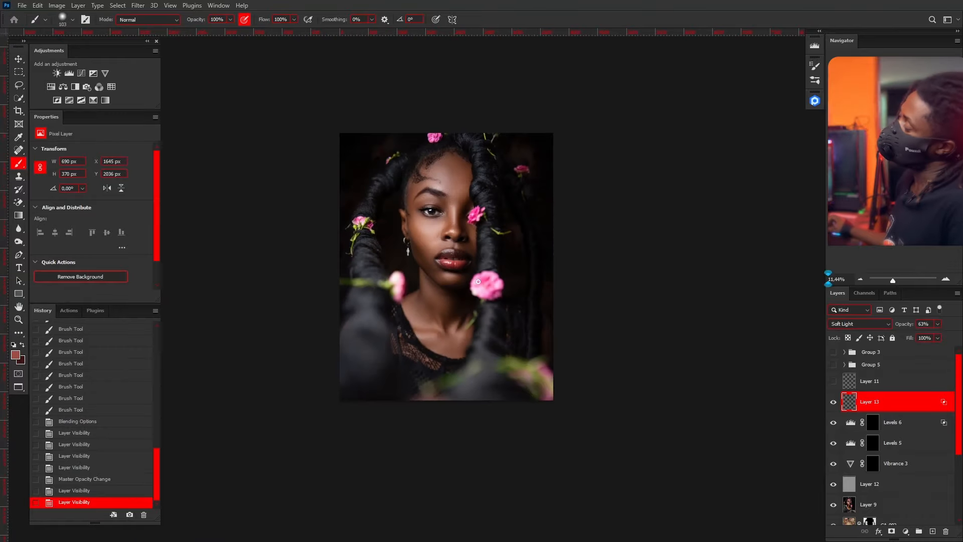
{"action": "scroll", "coordinate": [458, 311], "scroll_direction": "up", "scroll_amount": 3}
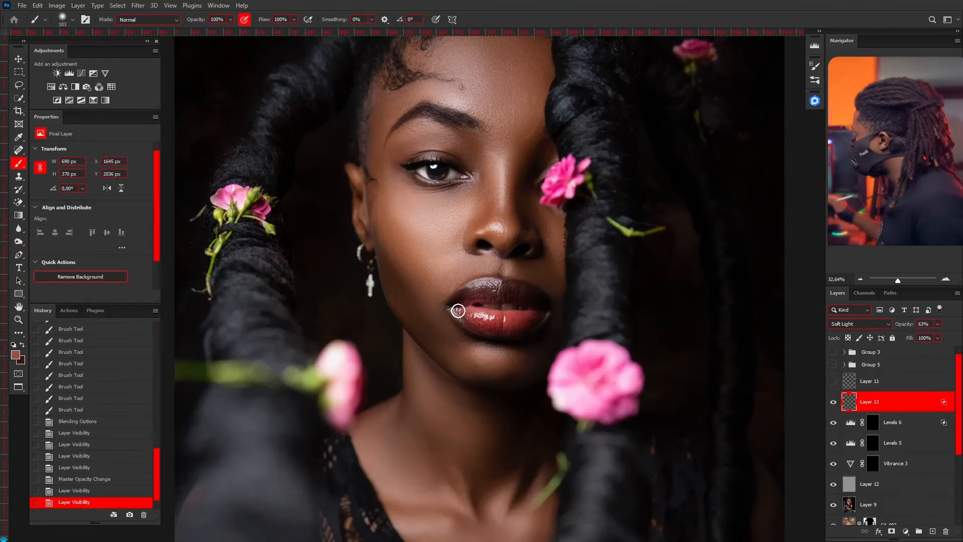
Add a new empty layer above Layer 13 and set its blending mode to Soft Light.
{"action": "left_click", "coordinate": [933, 531]}
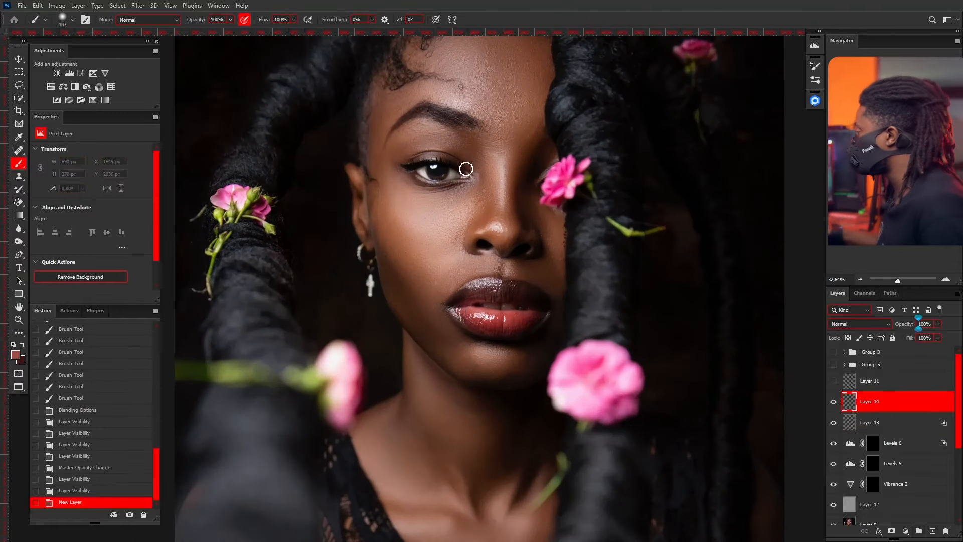
{"action": "scroll", "coordinate": [452, 157], "scroll_direction": "up", "scroll_amount": 2}
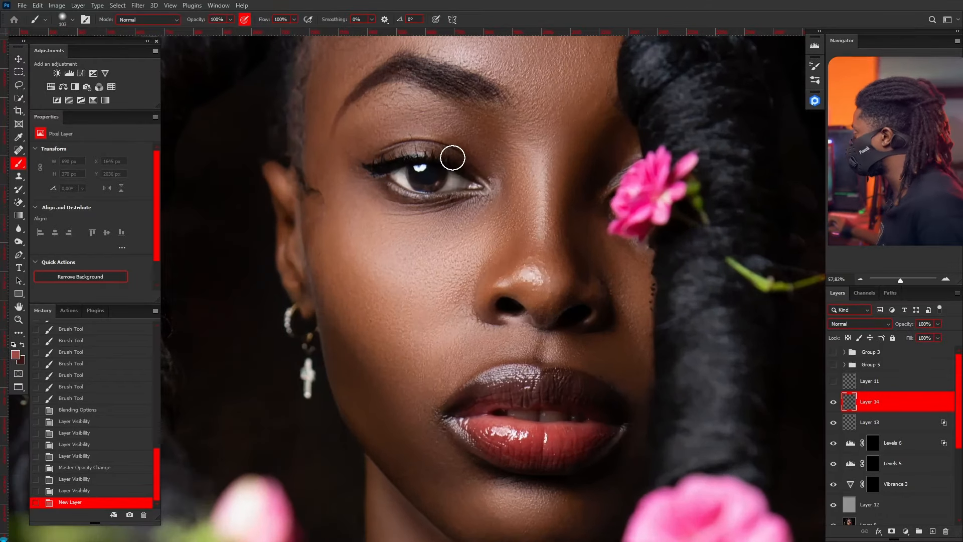
{"action": "left_click", "coordinate": [877, 324]}
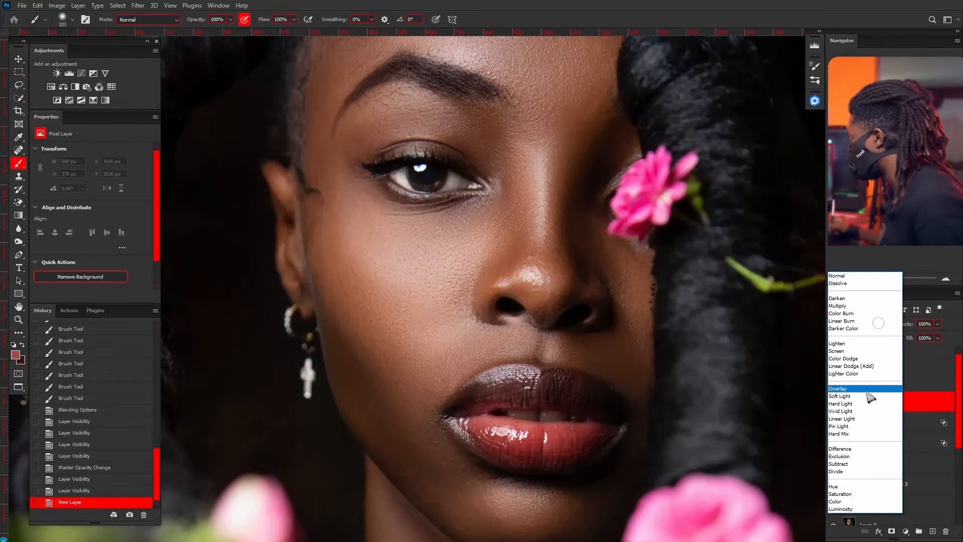
{"action": "left_click", "coordinate": [846, 397]}
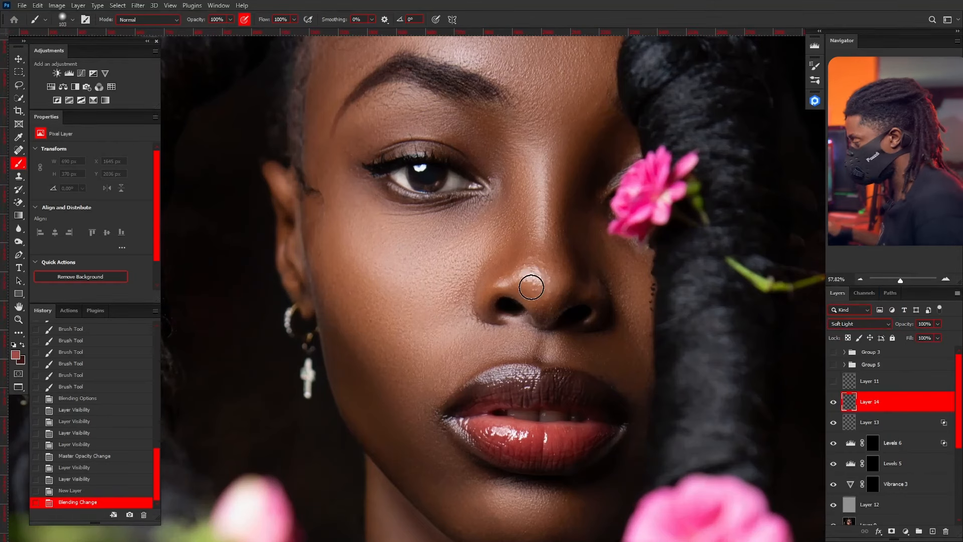
Reduce the brush to 44 px and paint a sampled brownish tone along the outer part of the upper eyelid.
{"action": "scroll", "coordinate": [404, 130], "scroll_direction": "up", "scroll_amount": 2}
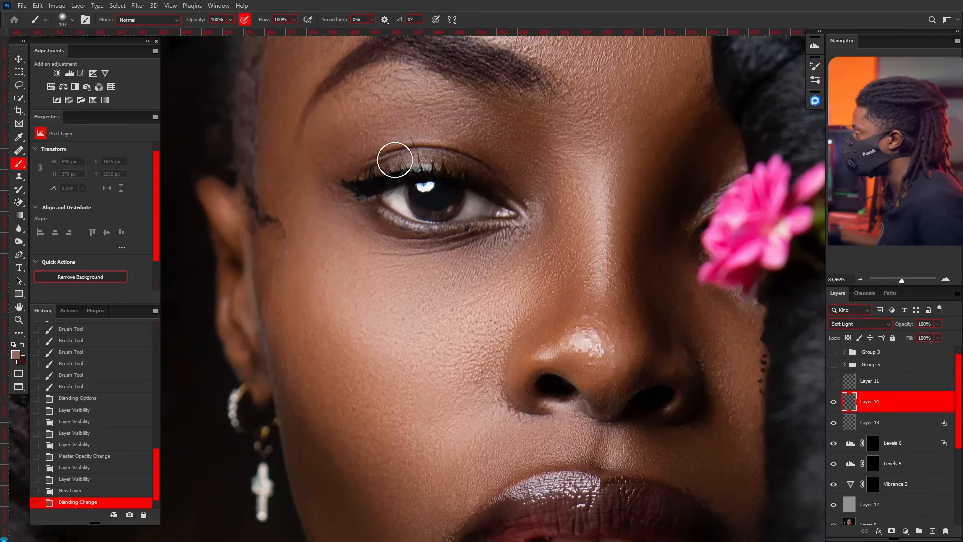
{"action": "right_click", "coordinate": [401, 153], "text": "alt"}
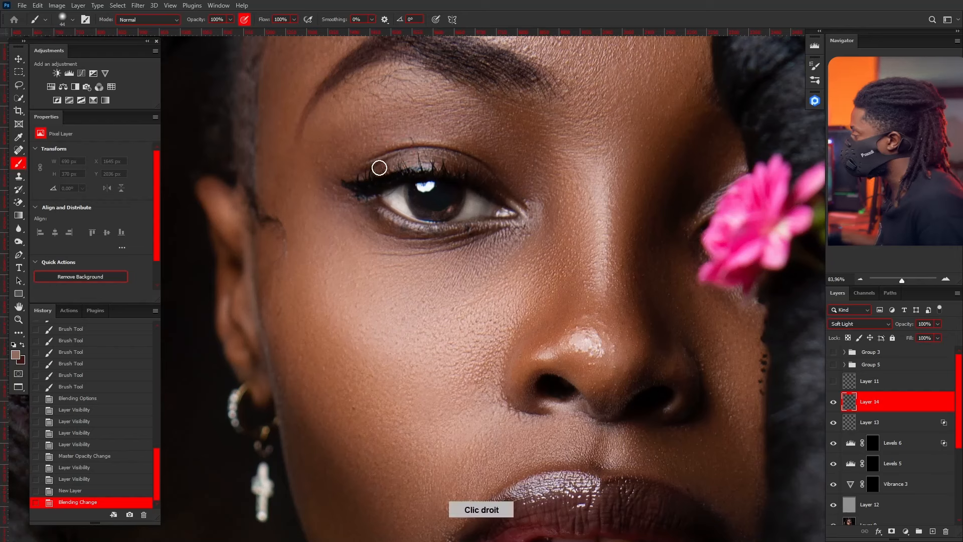
{"action": "mouse_move", "coordinate": [374, 166]}
{"action": "left_mouse_down"}
{"action": "mouse_move", "coordinate": [426, 155]}
{"action": "mouse_move", "coordinate": [358, 178]}
{"action": "left_mouse_up"}
{"action": "left_click_drag", "start_coordinate": [360, 176], "coordinate": [406, 166]}
Change Layer 14's blending mode to Overlay and paint further colour across the whole upper eyelid.
{"action": "left_click", "coordinate": [871, 325]}
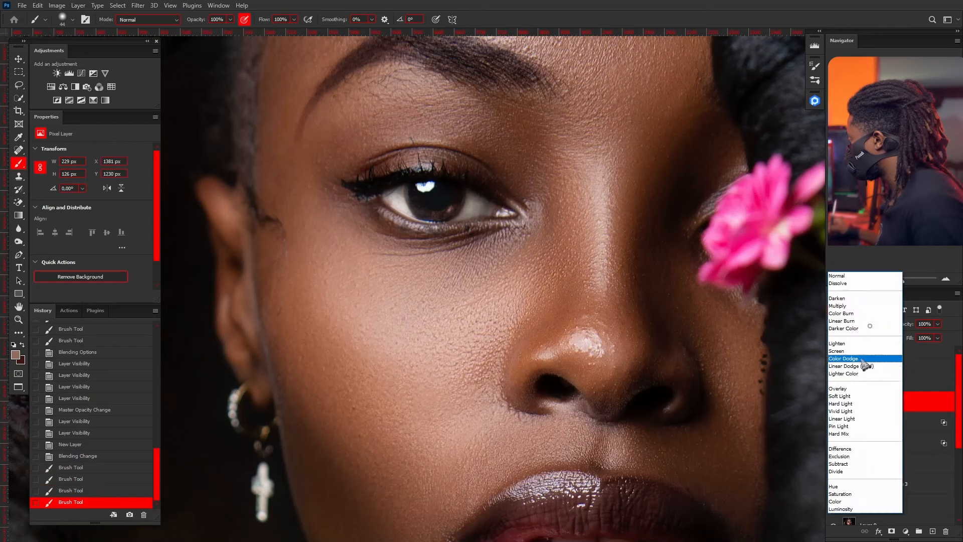
{"action": "left_click", "coordinate": [847, 390]}
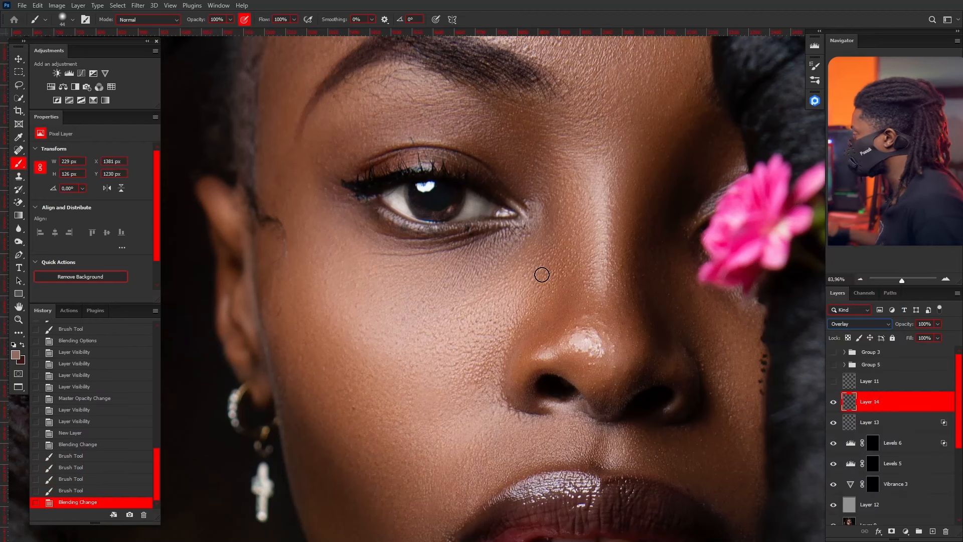
{"action": "left_click_drag", "start_coordinate": [434, 157], "coordinate": [482, 171]}
{"action": "mouse_move", "coordinate": [437, 157]}
{"action": "left_mouse_down"}
{"action": "mouse_move", "coordinate": [480, 169]}
{"action": "mouse_move", "coordinate": [470, 166]}
{"action": "mouse_move", "coordinate": [518, 205]}
{"action": "mouse_move", "coordinate": [434, 150]}
{"action": "mouse_move", "coordinate": [452, 154]}
{"action": "mouse_move", "coordinate": [374, 167]}
{"action": "left_mouse_up"}
{"action": "mouse_move", "coordinate": [409, 159]}
{"action": "left_mouse_down"}
{"action": "mouse_move", "coordinate": [439, 154]}
{"action": "mouse_move", "coordinate": [486, 177]}
{"action": "left_mouse_up"}
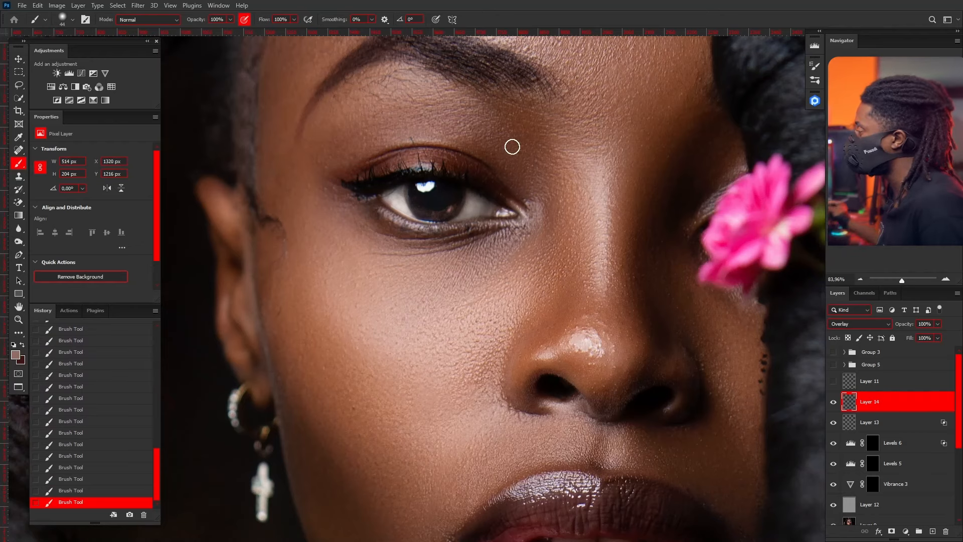
Enlarge the brush to 147 px and paint reddish eyeshadow from the eyelid crease up towards the eyebrow and out to the eye's outer corner.
{"action": "scroll", "coordinate": [512, 146], "scroll_direction": "down", "scroll_amount": 5}
{"action": "scroll", "coordinate": [494, 141], "scroll_direction": "up", "scroll_amount": 3}
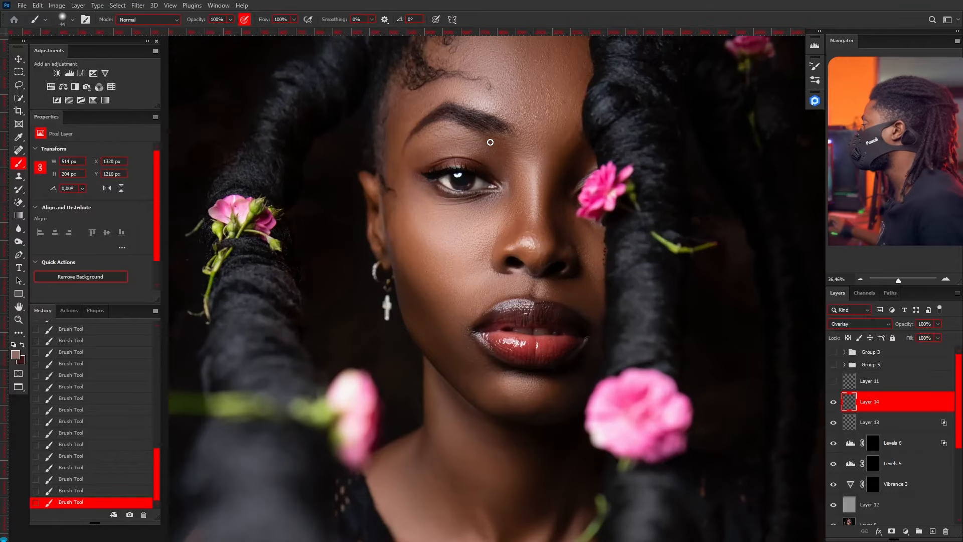
{"action": "right_click", "coordinate": [446, 145], "text": "alt"}
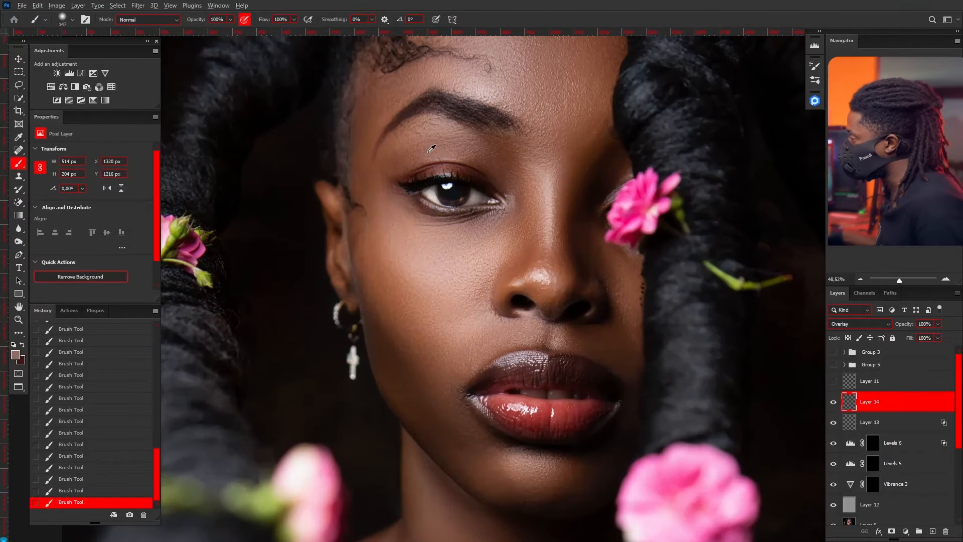
{"action": "mouse_move", "coordinate": [432, 149]}
{"action": "left_mouse_down"}
{"action": "mouse_move", "coordinate": [407, 158]}
{"action": "mouse_move", "coordinate": [470, 157]}
{"action": "mouse_move", "coordinate": [424, 149]}
{"action": "mouse_move", "coordinate": [487, 157]}
{"action": "mouse_move", "coordinate": [509, 186]}
{"action": "mouse_move", "coordinate": [479, 149]}
{"action": "mouse_move", "coordinate": [417, 148]}
{"action": "mouse_move", "coordinate": [462, 137]}
{"action": "mouse_move", "coordinate": [405, 137]}
{"action": "mouse_move", "coordinate": [432, 137]}
{"action": "mouse_move", "coordinate": [391, 156]}
{"action": "mouse_move", "coordinate": [461, 151]}
{"action": "mouse_move", "coordinate": [507, 179]}
{"action": "mouse_move", "coordinate": [510, 198]}
{"action": "mouse_move", "coordinate": [504, 168]}
{"action": "mouse_move", "coordinate": [404, 155]}
{"action": "mouse_move", "coordinate": [426, 155]}
{"action": "mouse_move", "coordinate": [418, 147]}
{"action": "mouse_move", "coordinate": [400, 177]}
{"action": "left_mouse_up"}
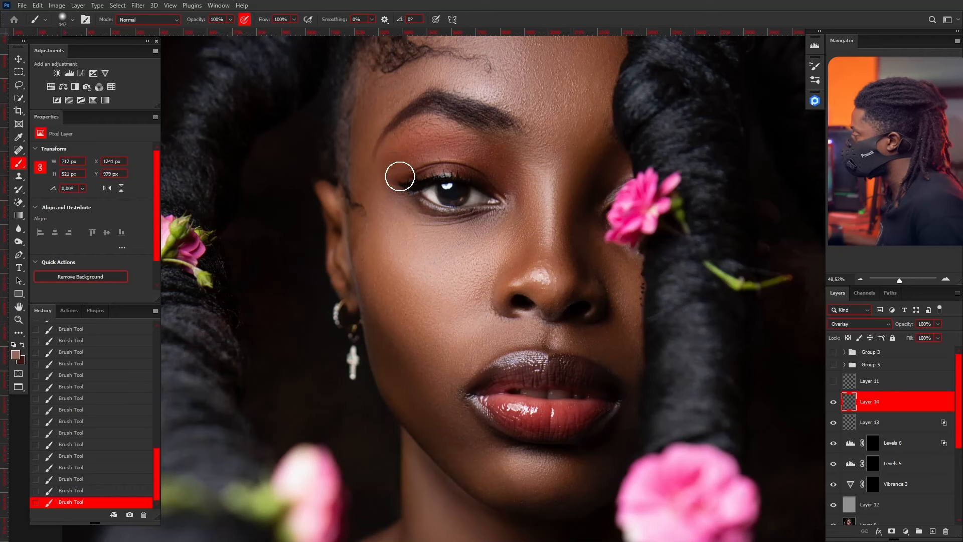
Colour the skin just below the eyebrow with a smaller brush, undoing the last stroke and switching to a lighter tone sampled above the brow.
{"action": "right_click", "coordinate": [395, 135], "text": "alt"}
{"action": "left_click_drag", "start_coordinate": [388, 143], "coordinate": [437, 130]}
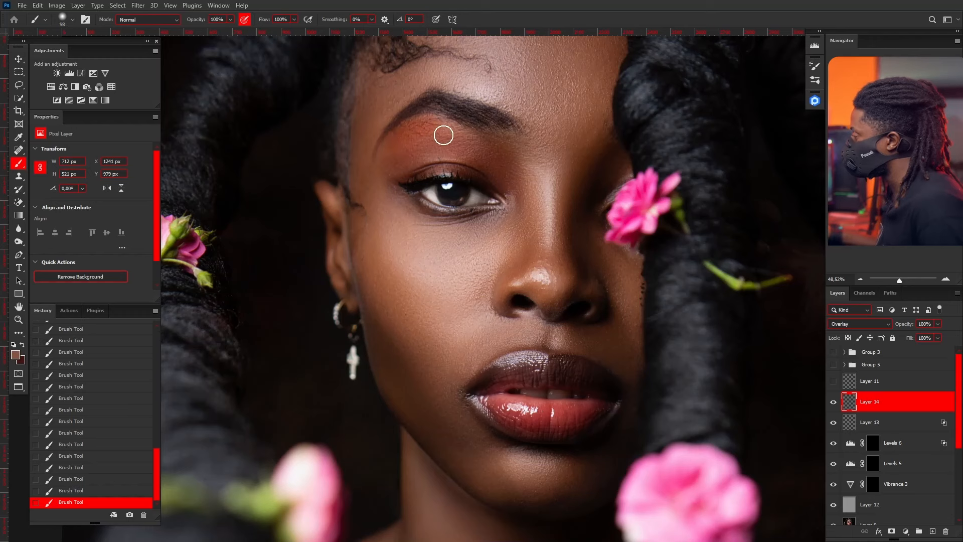
{"action": "key", "text": "ctrl+z"}
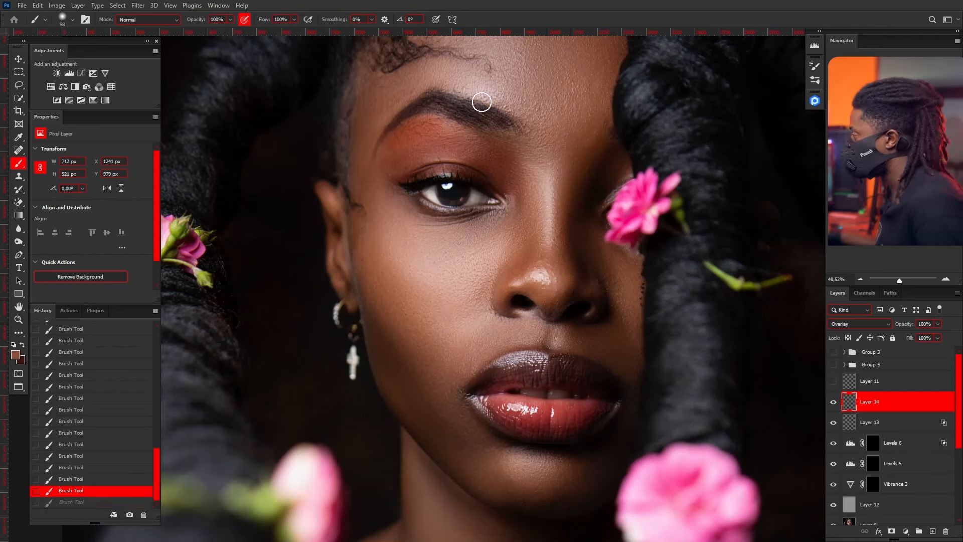
{"action": "left_click", "coordinate": [470, 88], "text": "alt"}
{"action": "left_click_drag", "start_coordinate": [429, 125], "coordinate": [444, 124]}
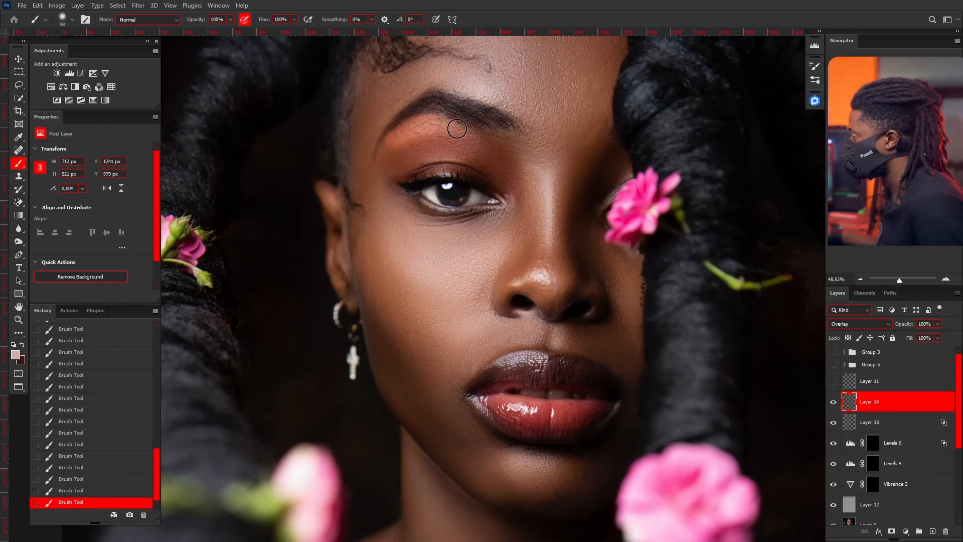
Reduce the brush to 42 px and paint a darker brownish tone along the outer corner of the upper eyelid.
{"action": "scroll", "coordinate": [398, 147], "scroll_direction": "down", "scroll_amount": 6}
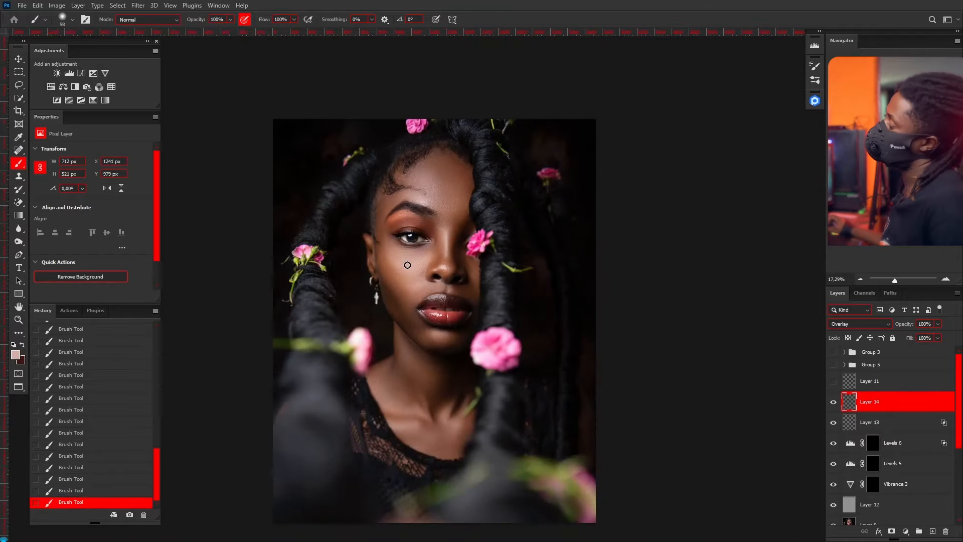
{"action": "scroll", "coordinate": [406, 279], "scroll_direction": "up", "scroll_amount": 4}
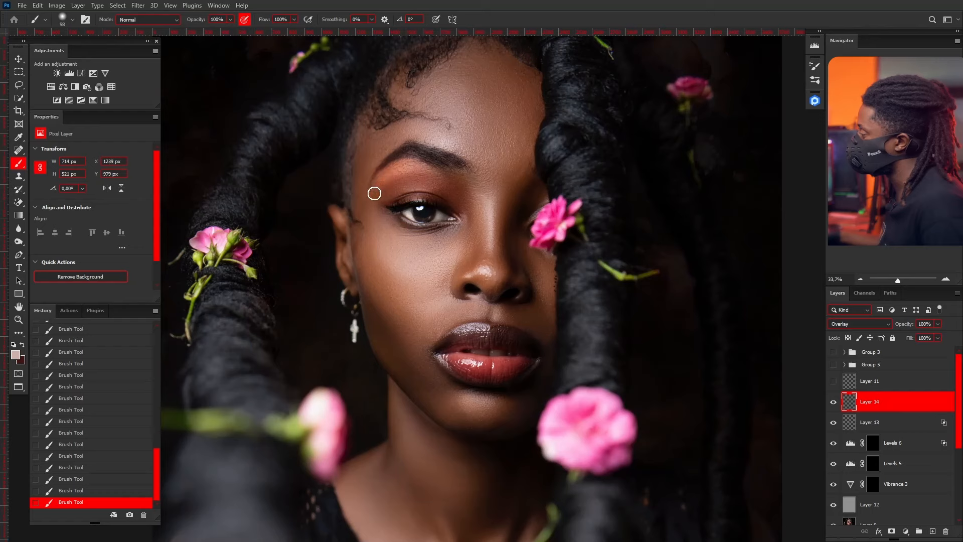
{"action": "scroll", "coordinate": [449, 194], "scroll_direction": "down", "scroll_amount": 3}
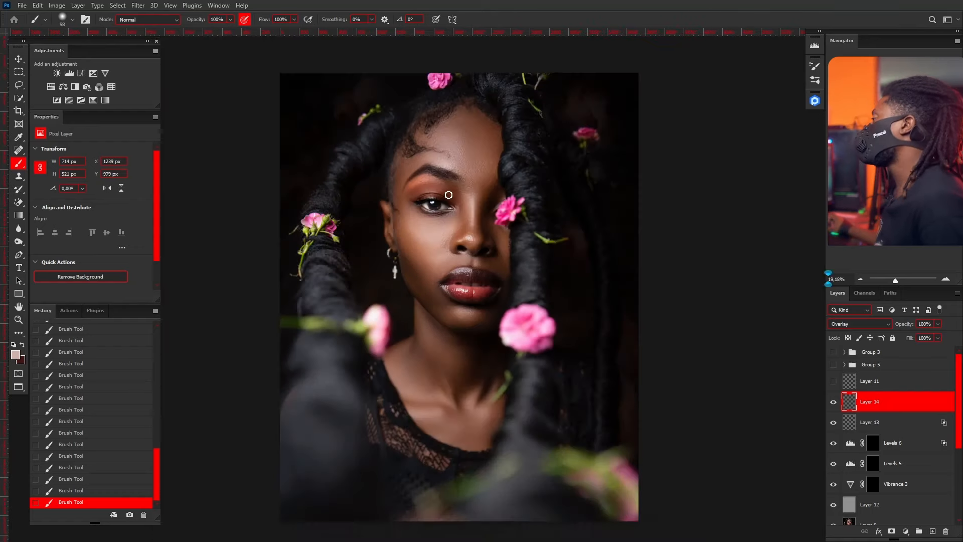
{"action": "scroll", "coordinate": [409, 208], "scroll_direction": "up", "scroll_amount": 3}
{"action": "scroll", "coordinate": [408, 208], "scroll_direction": "up", "scroll_amount": 3}
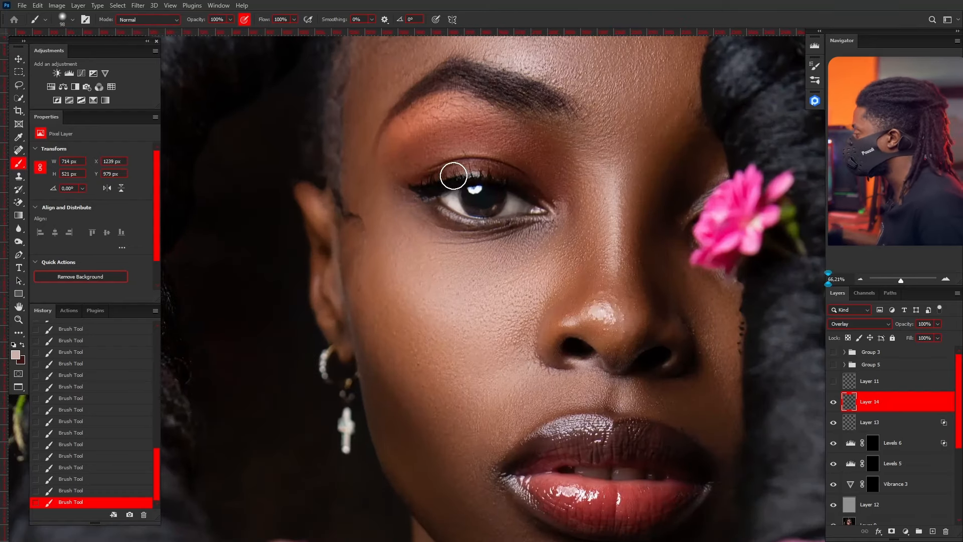
{"action": "left_click_drag", "start_coordinate": [455, 168], "coordinate": [450, 166]}
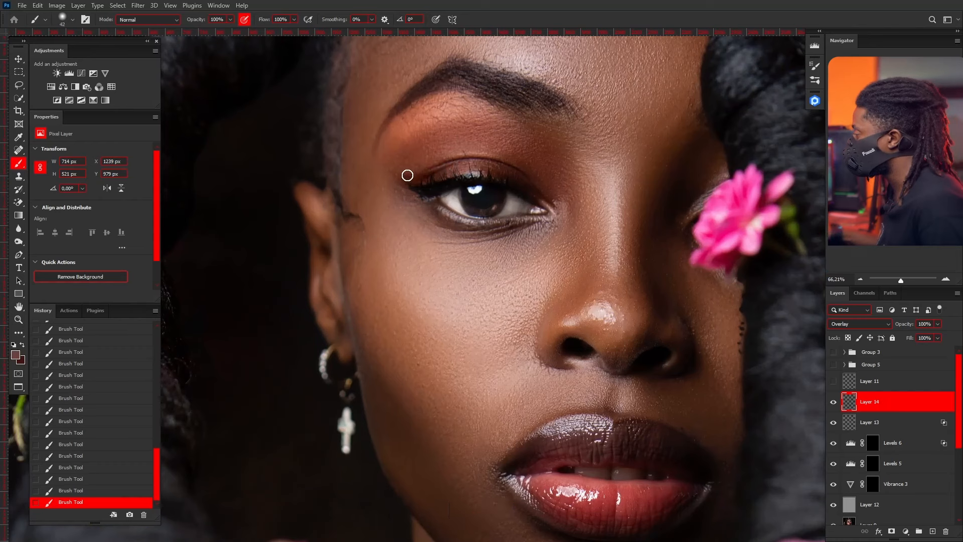
{"action": "scroll", "coordinate": [460, 199], "scroll_direction": "down", "scroll_amount": 3}
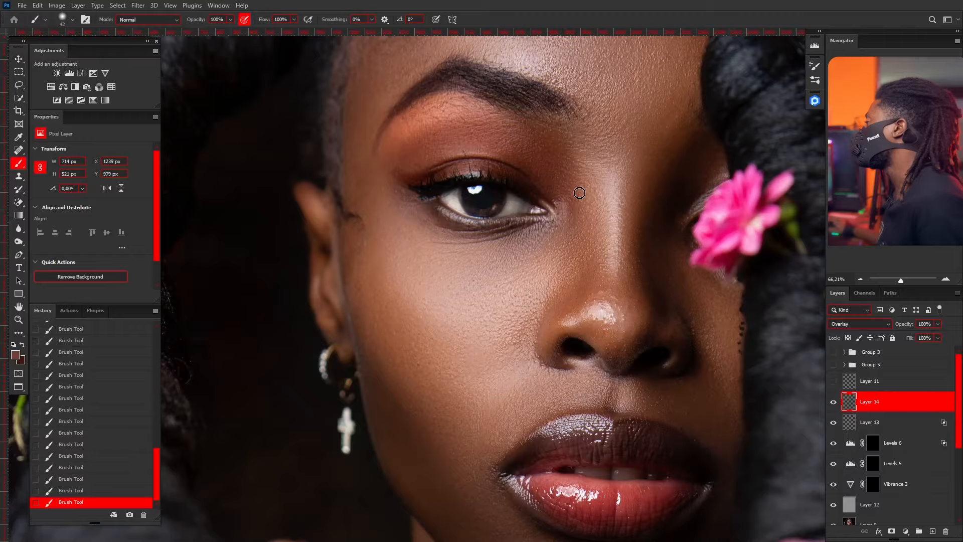
Lower Layer 14's opacity to 80% and toggle its visibility to compare the eyeshadow before and after.
{"action": "scroll", "coordinate": [346, 249], "scroll_direction": "down", "scroll_amount": 2}
{"action": "scroll", "coordinate": [507, 214], "scroll_direction": "up", "scroll_amount": 1}
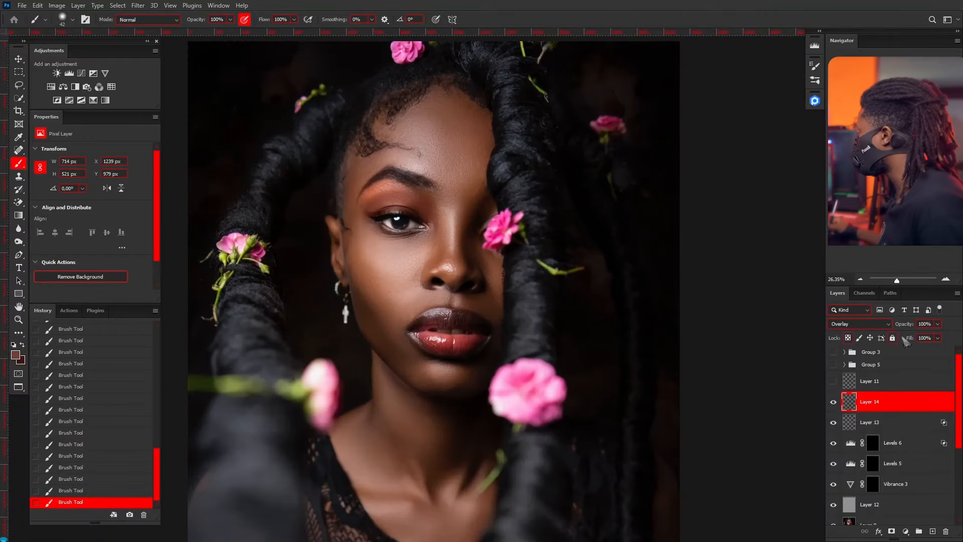
{"action": "left_click", "coordinate": [937, 325]}
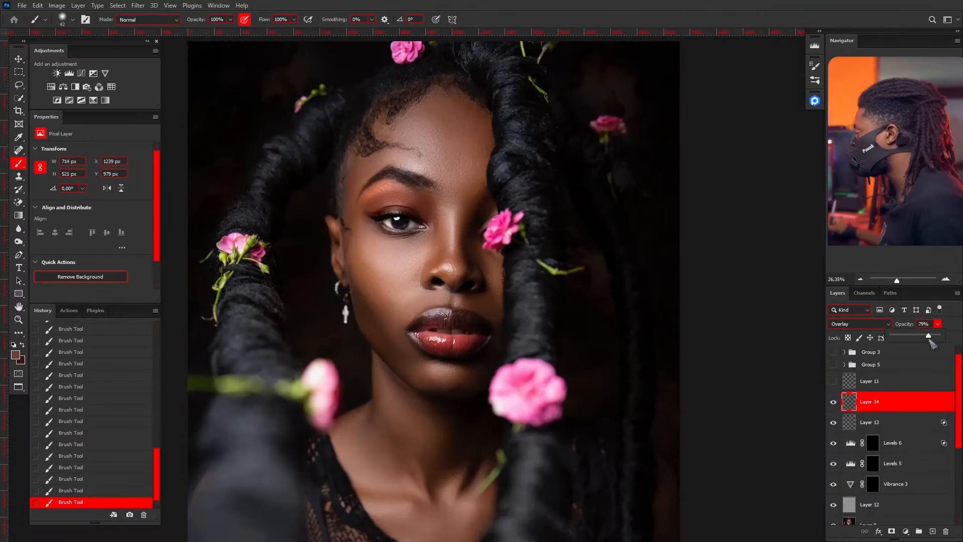
{"action": "left_click", "coordinate": [834, 402]}
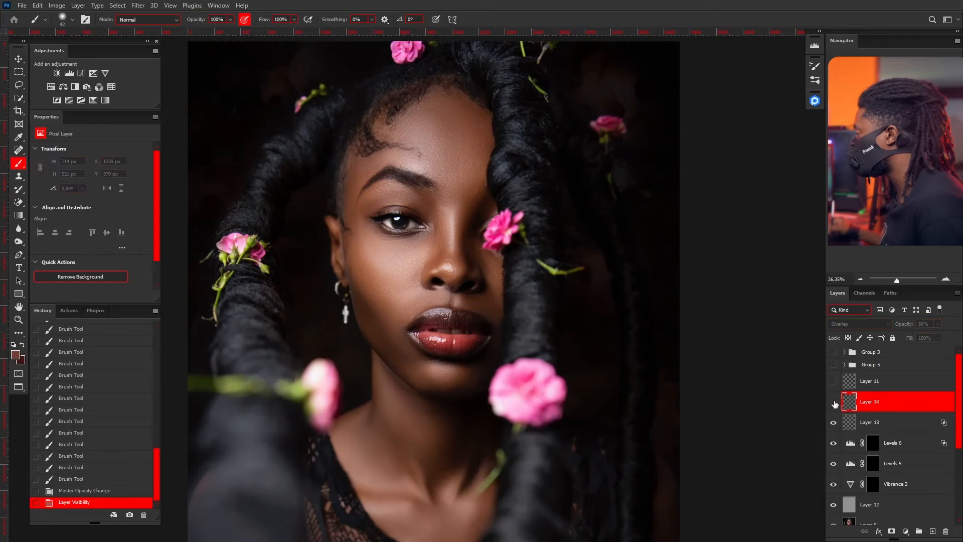
{"action": "left_click", "coordinate": [834, 402]}
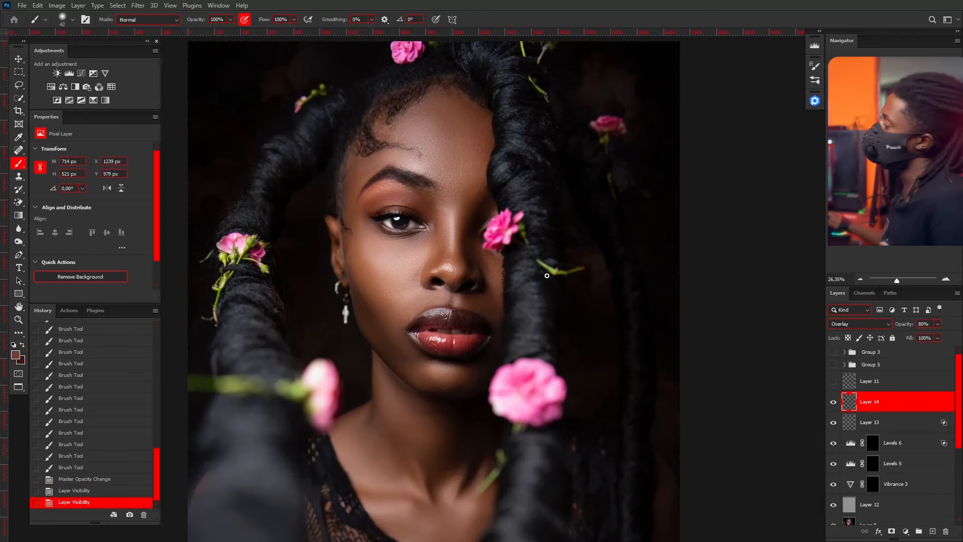
Reduce the brush to 20 px and paint the brownish tone over the iris on Layer 14.
{"action": "scroll", "coordinate": [434, 265], "scroll_direction": "down", "scroll_amount": 3}
{"action": "scroll", "coordinate": [435, 265], "scroll_direction": "up", "scroll_amount": 10}
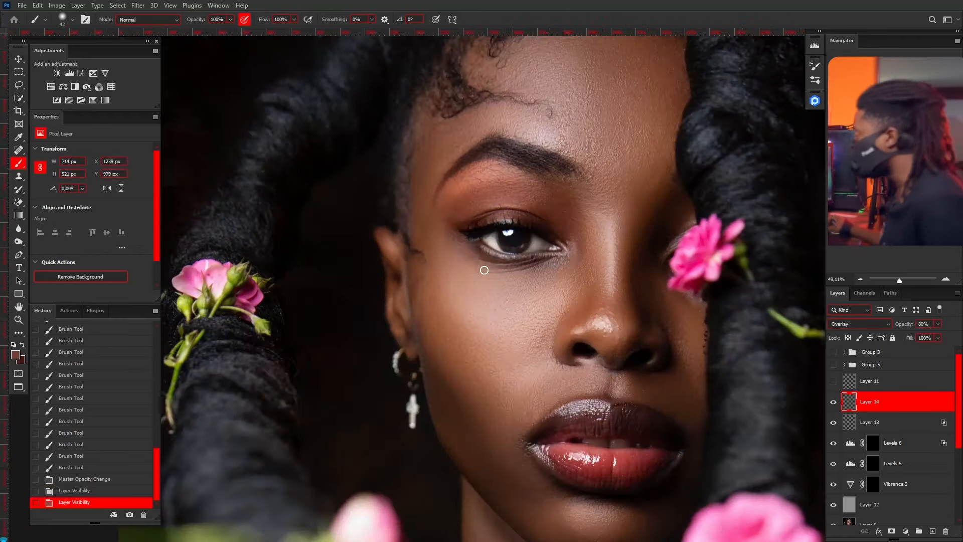
{"action": "scroll", "coordinate": [499, 274], "scroll_direction": "up", "scroll_amount": 1}
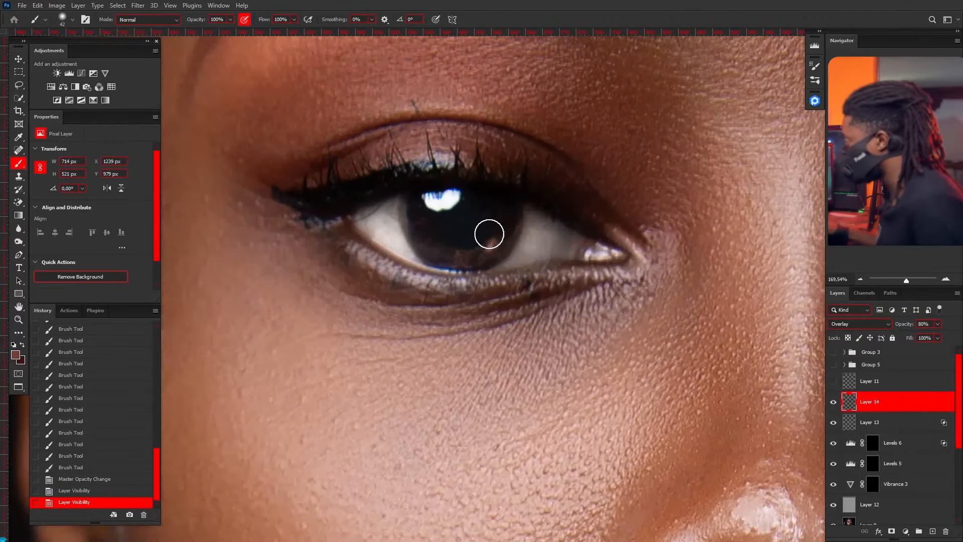
{"action": "mouse_move", "coordinate": [490, 244]}
{"action": "left_mouse_down"}
{"action": "mouse_move", "coordinate": [420, 232]}
{"action": "mouse_move", "coordinate": [431, 235]}
{"action": "mouse_move", "coordinate": [430, 222]}
{"action": "left_mouse_up"}
{"action": "left_click", "coordinate": [488, 252]}
{"action": "mouse_move", "coordinate": [512, 227]}
{"action": "left_mouse_down"}
{"action": "mouse_move", "coordinate": [510, 215]}
{"action": "mouse_move", "coordinate": [484, 246]}
{"action": "left_mouse_up"}
{"action": "scroll", "coordinate": [484, 247], "scroll_direction": "down", "scroll_amount": 6}
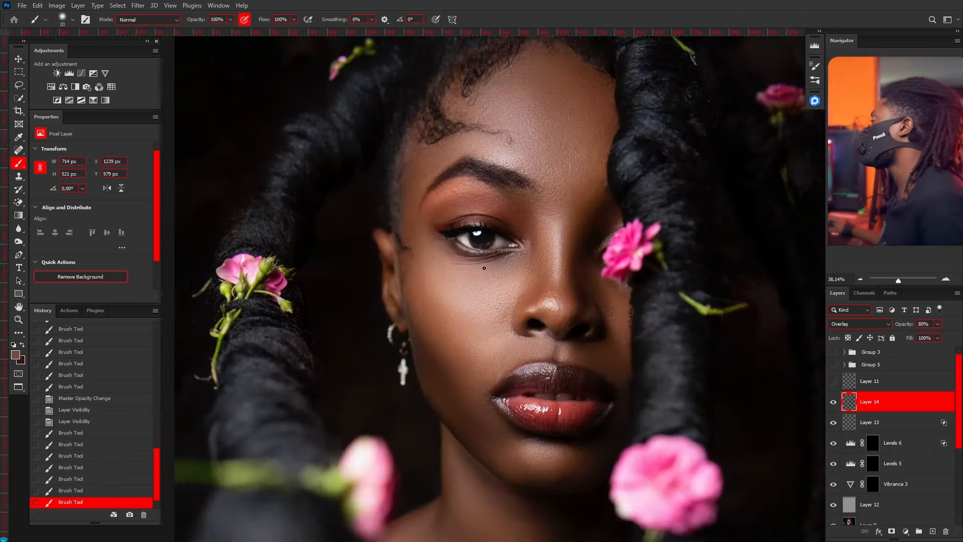
Add a new layer above Layer 14 and choose a deep saturated red as the foreground colour.
{"action": "scroll", "coordinate": [491, 276], "scroll_direction": "up", "scroll_amount": 2}
{"action": "scroll", "coordinate": [479, 287], "scroll_direction": "down", "scroll_amount": 2}
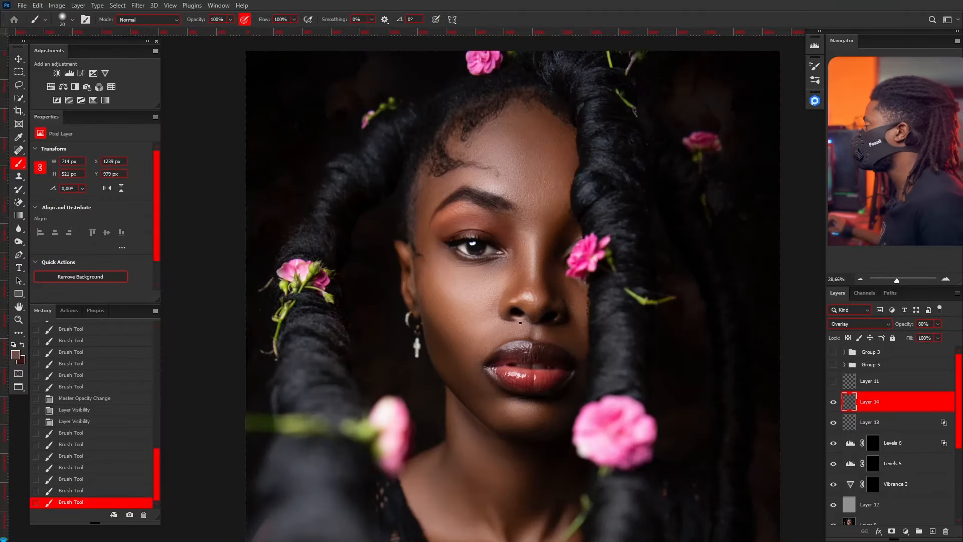
{"action": "scroll", "coordinate": [467, 286], "scroll_direction": "up", "scroll_amount": 2}
{"action": "scroll", "coordinate": [462, 286], "scroll_direction": "down", "scroll_amount": 2}
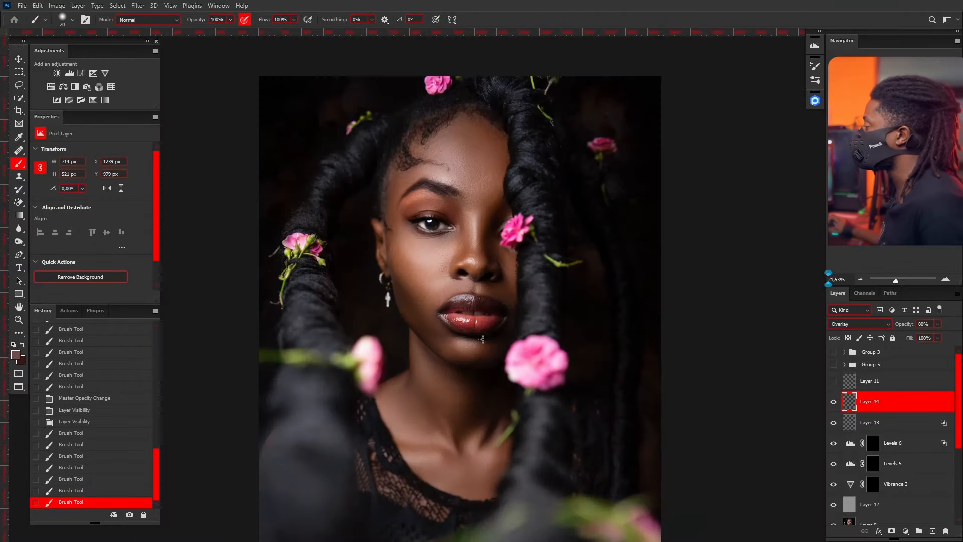
{"action": "scroll", "coordinate": [486, 331], "scroll_direction": "up", "scroll_amount": 1}
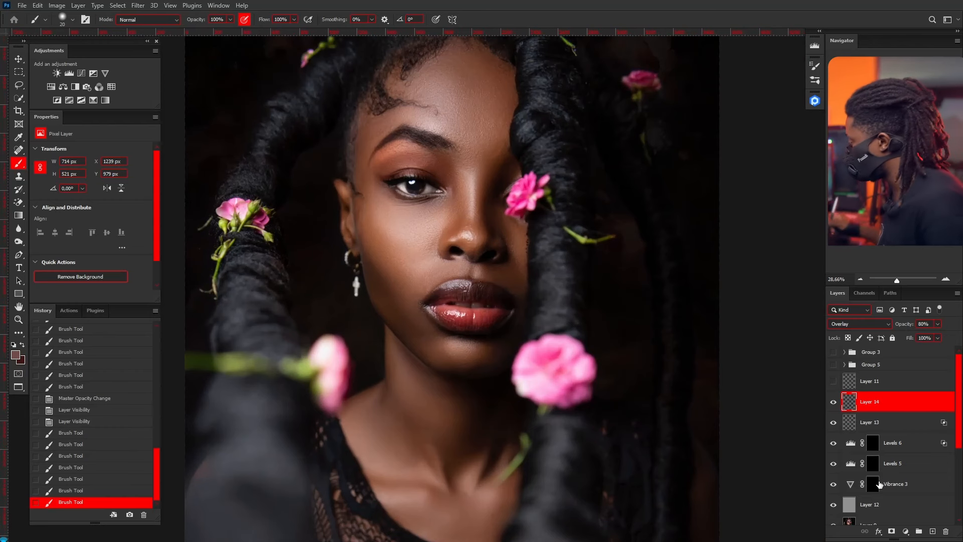
{"action": "left_click", "coordinate": [934, 531]}
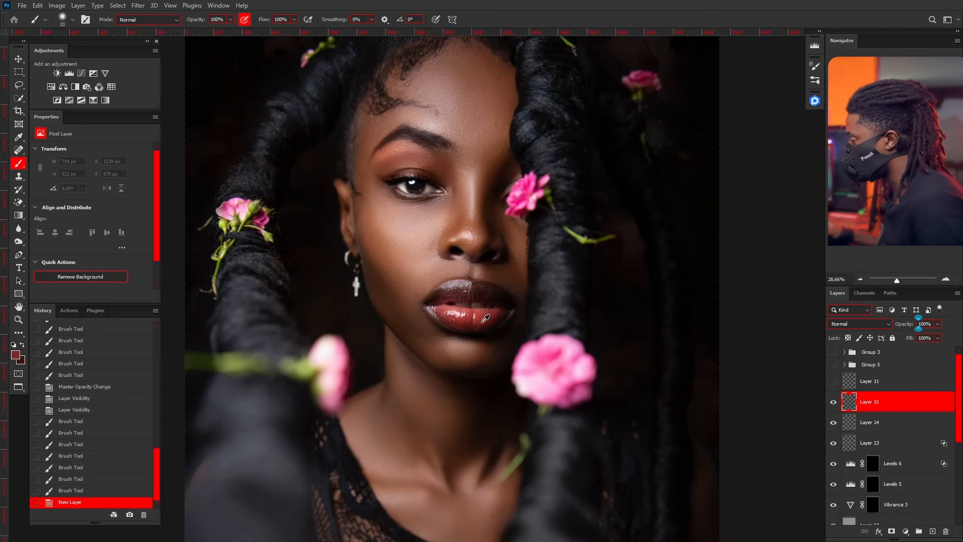
{"action": "left_click", "coordinate": [16, 355]}
{"action": "left_click_drag", "start_coordinate": [597, 291], "coordinate": [627, 273]}
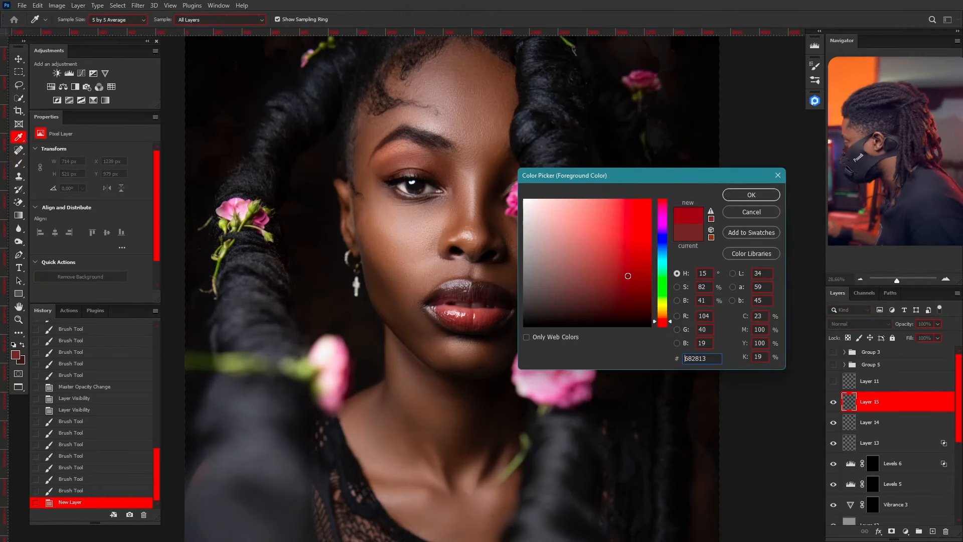
{"action": "left_click", "coordinate": [738, 196]}
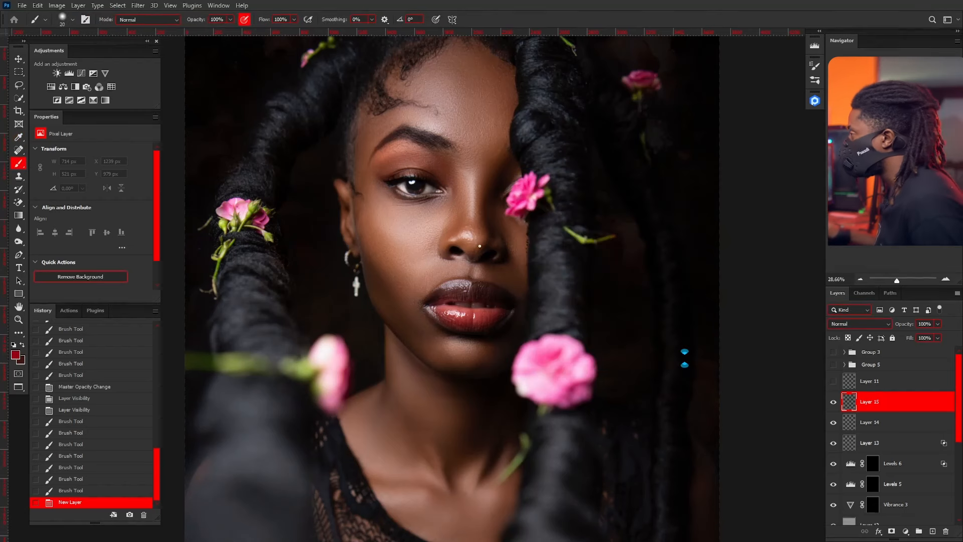
Set the brush to about 356 px and paint a red blush patch over the cheek on Layer 15.
{"action": "right_click", "coordinate": [378, 217], "text": "alt"}
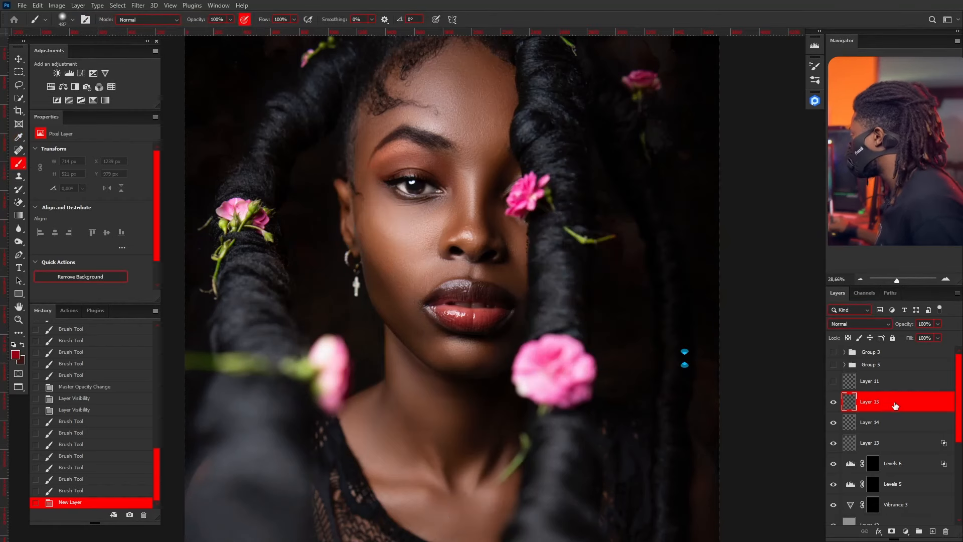
{"action": "right_click", "coordinate": [391, 262], "text": "alt"}
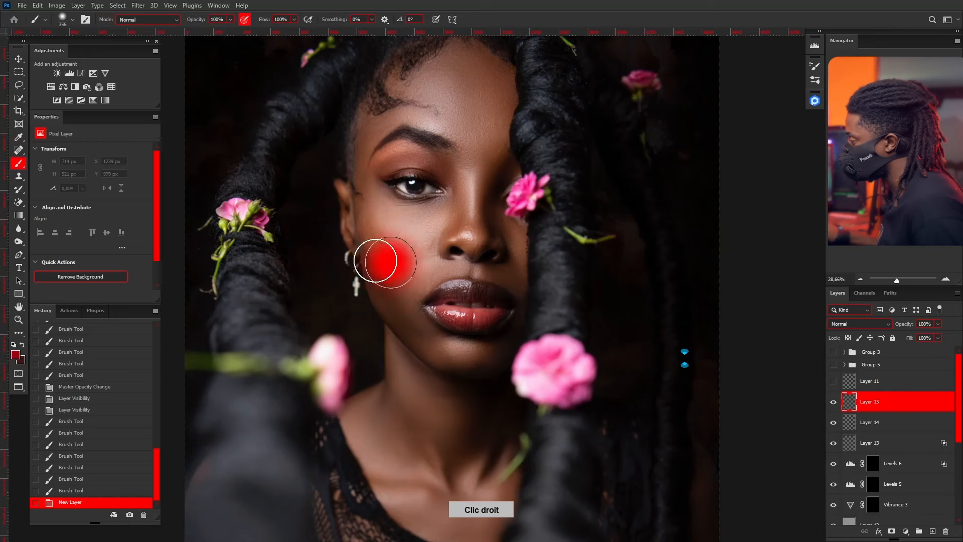
{"action": "mouse_move", "coordinate": [400, 293]}
{"action": "left_mouse_down"}
{"action": "mouse_move", "coordinate": [382, 246]}
{"action": "mouse_move", "coordinate": [405, 271]}
{"action": "mouse_move", "coordinate": [403, 293]}
{"action": "mouse_move", "coordinate": [384, 268]}
{"action": "mouse_move", "coordinate": [403, 310]}
{"action": "mouse_move", "coordinate": [376, 262]}
{"action": "mouse_move", "coordinate": [381, 233]}
{"action": "mouse_move", "coordinate": [405, 310]}
{"action": "mouse_move", "coordinate": [382, 266]}
{"action": "left_mouse_up"}
Paint red over the nose with a smaller brush and extend the cheek patch towards the mouth at 146 px.
{"action": "right_click", "coordinate": [516, 254], "text": "alt"}
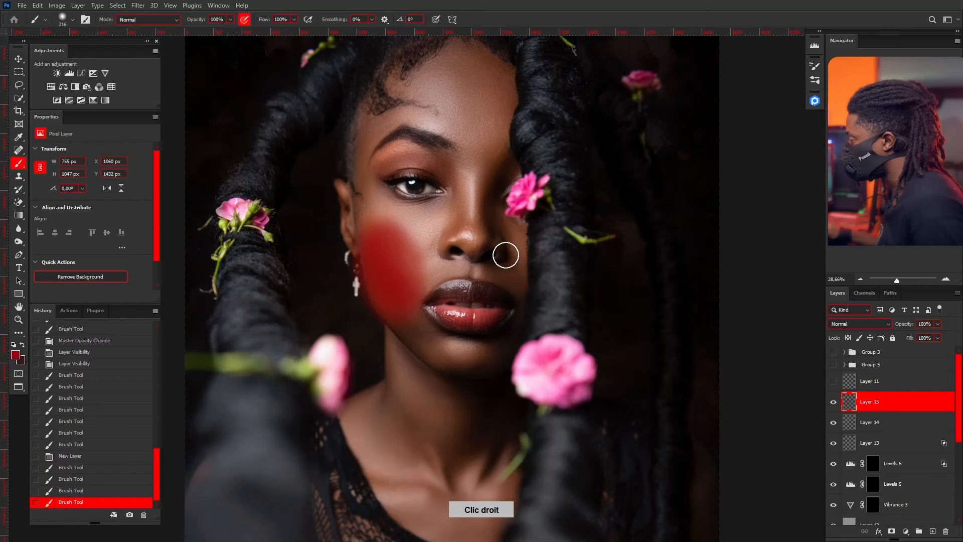
{"action": "right_click", "coordinate": [464, 226], "text": "alt"}
{"action": "mouse_move", "coordinate": [470, 230]}
{"action": "left_mouse_down"}
{"action": "mouse_move", "coordinate": [468, 222]}
{"action": "mouse_move", "coordinate": [455, 240]}
{"action": "mouse_move", "coordinate": [476, 235]}
{"action": "mouse_move", "coordinate": [469, 194]}
{"action": "mouse_move", "coordinate": [477, 238]}
{"action": "mouse_move", "coordinate": [495, 242]}
{"action": "left_mouse_up"}
{"action": "left_click_drag", "start_coordinate": [495, 242], "coordinate": [461, 244]}
{"action": "mouse_move", "coordinate": [461, 245]}
{"action": "left_mouse_down"}
{"action": "mouse_move", "coordinate": [410, 250]}
{"action": "mouse_move", "coordinate": [404, 219]}
{"action": "mouse_move", "coordinate": [431, 268]}
{"action": "mouse_move", "coordinate": [380, 230]}
{"action": "mouse_move", "coordinate": [416, 272]}
{"action": "mouse_move", "coordinate": [411, 297]}
{"action": "left_mouse_up"}
{"action": "left_click", "coordinate": [411, 297]}
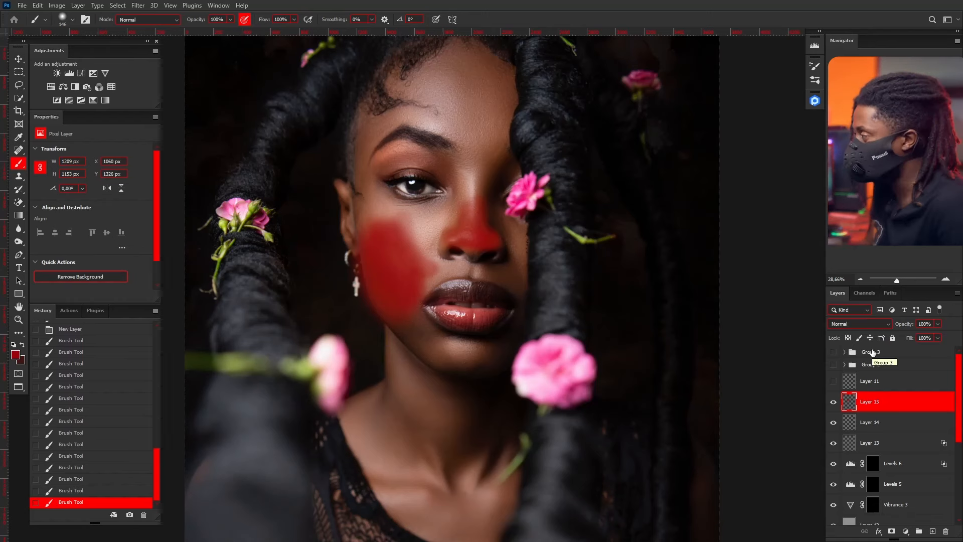
Apply a Gaussian Blur with a radius of about 144.6 pixels to the red blush on Layer 15.
{"action": "left_click", "coordinate": [138, 6]}
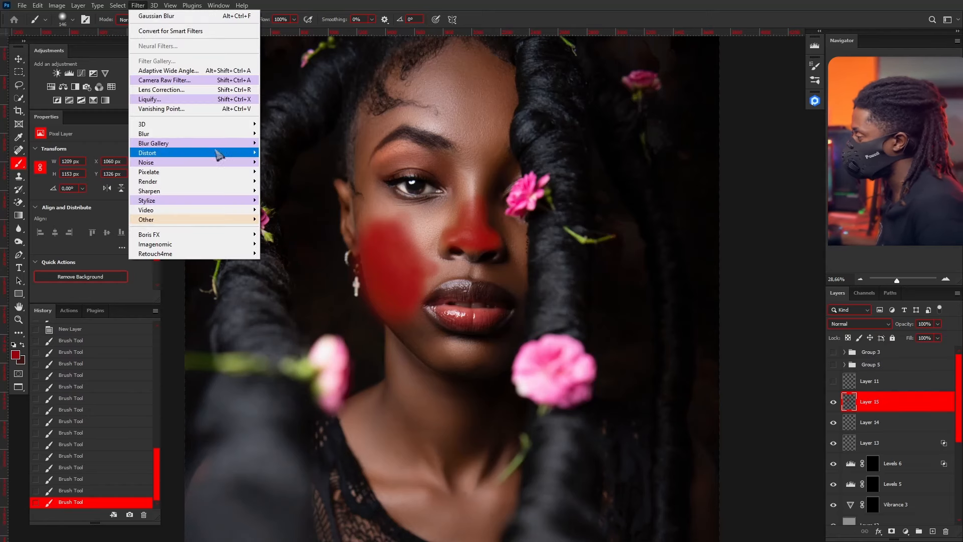
{"action": "mouse_move", "coordinate": [220, 148]}
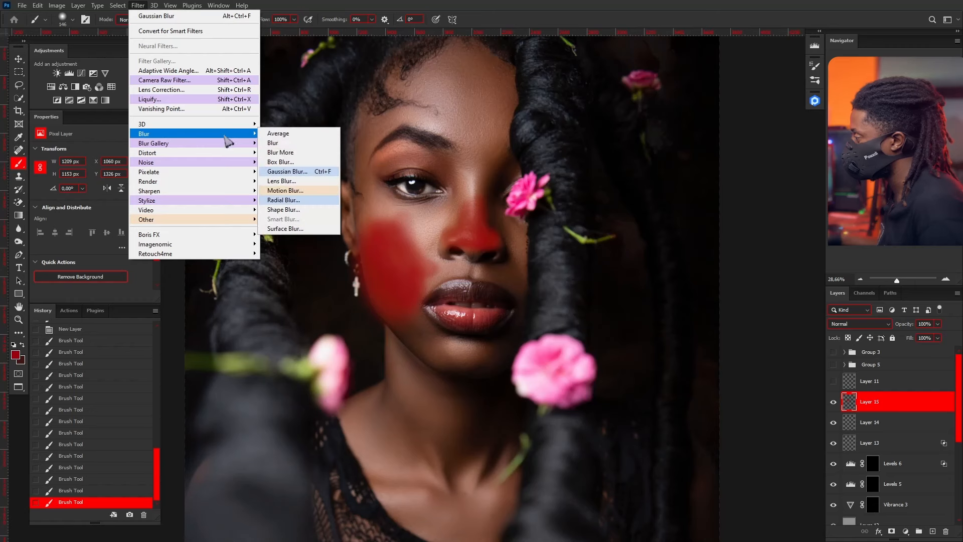
{"action": "left_click", "coordinate": [290, 172]}
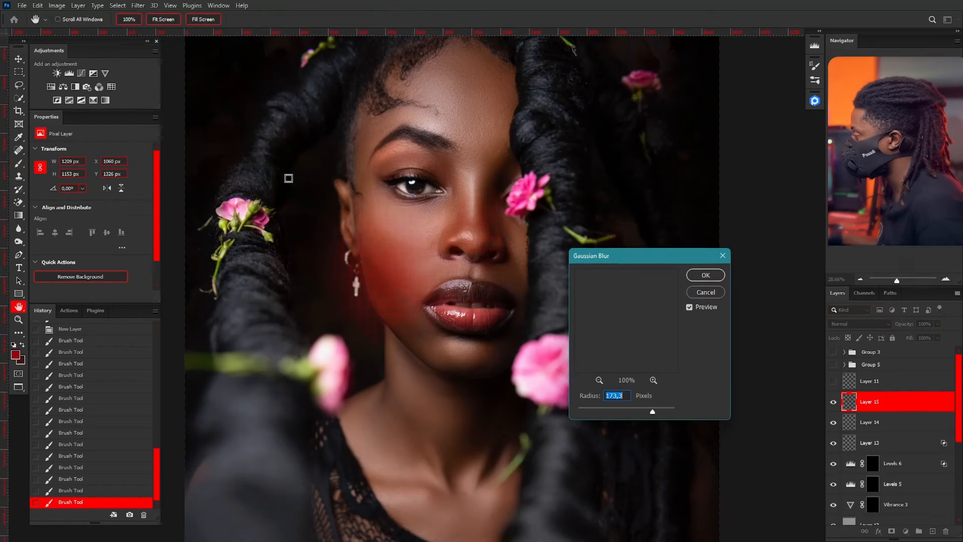
{"action": "mouse_move", "coordinate": [651, 412]}
{"action": "left_mouse_down"}
{"action": "mouse_move", "coordinate": [638, 413]}
{"action": "mouse_move", "coordinate": [648, 413]}
{"action": "left_mouse_up"}
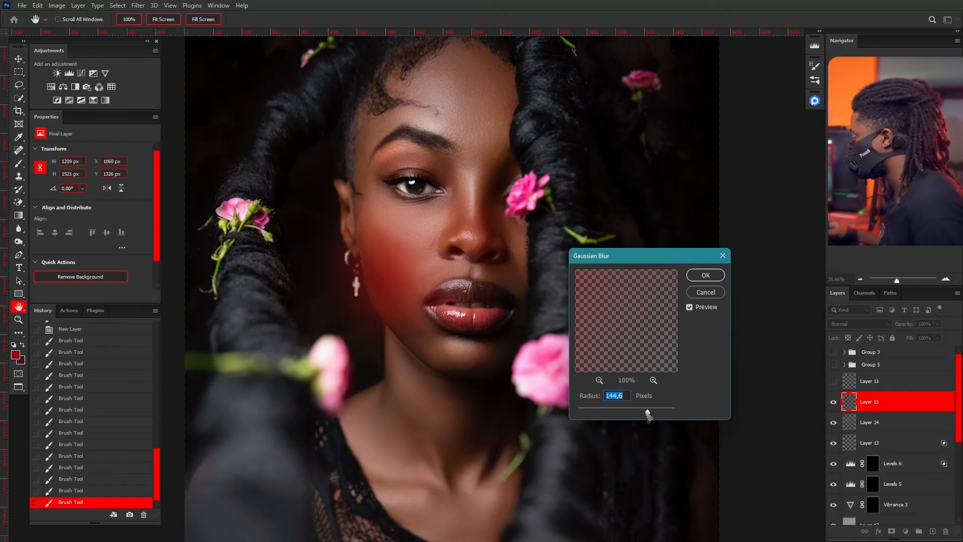
{"action": "left_click", "coordinate": [703, 276]}
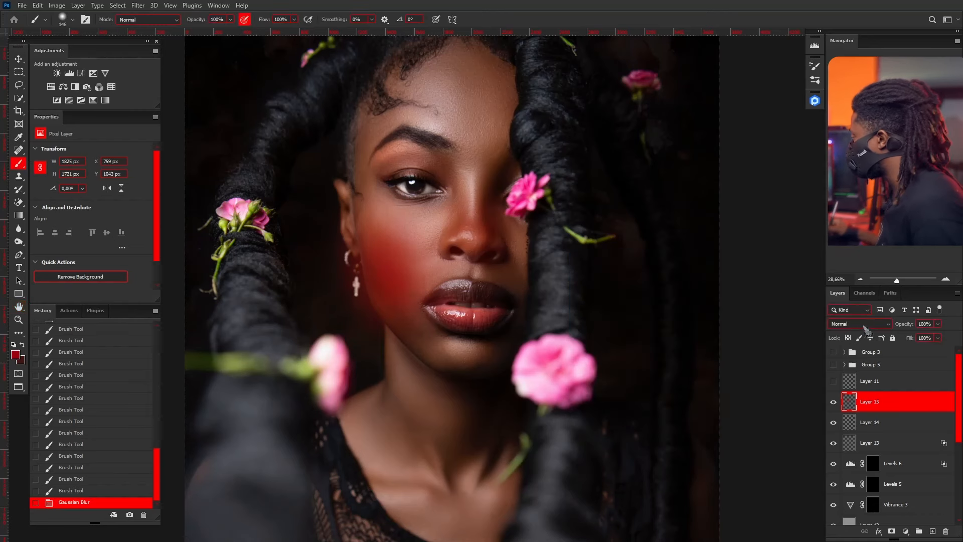
Change Layer 15's blending mode to Soft Light and lower its opacity to 55%.
{"action": "left_click", "coordinate": [864, 325]}
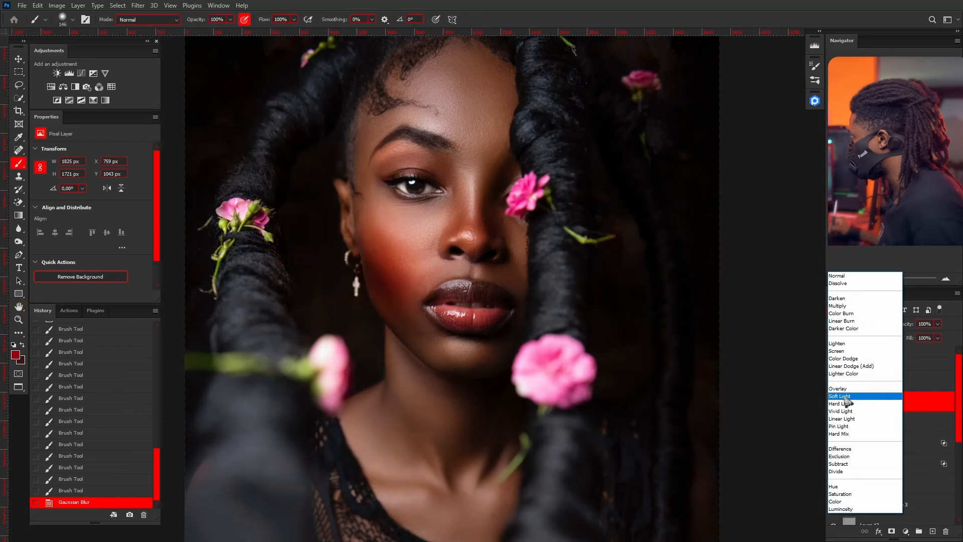
{"action": "left_click", "coordinate": [845, 397]}
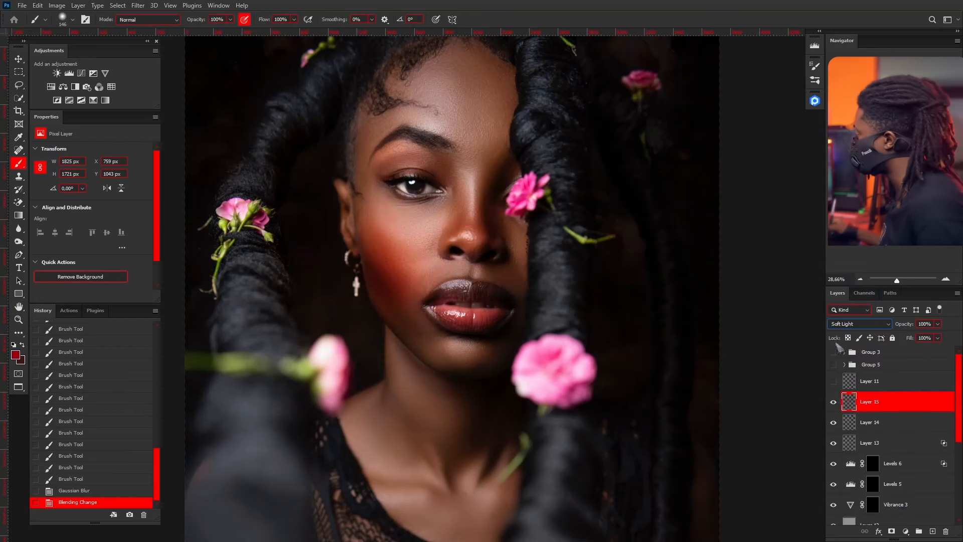
{"action": "left_click", "coordinate": [938, 324]}
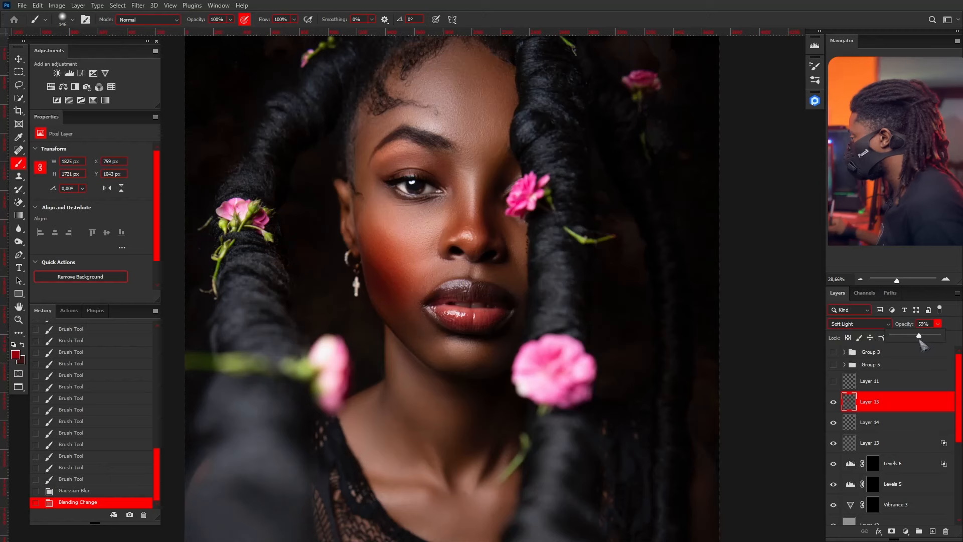
{"action": "left_click_drag", "start_coordinate": [923, 344], "coordinate": [920, 344]}
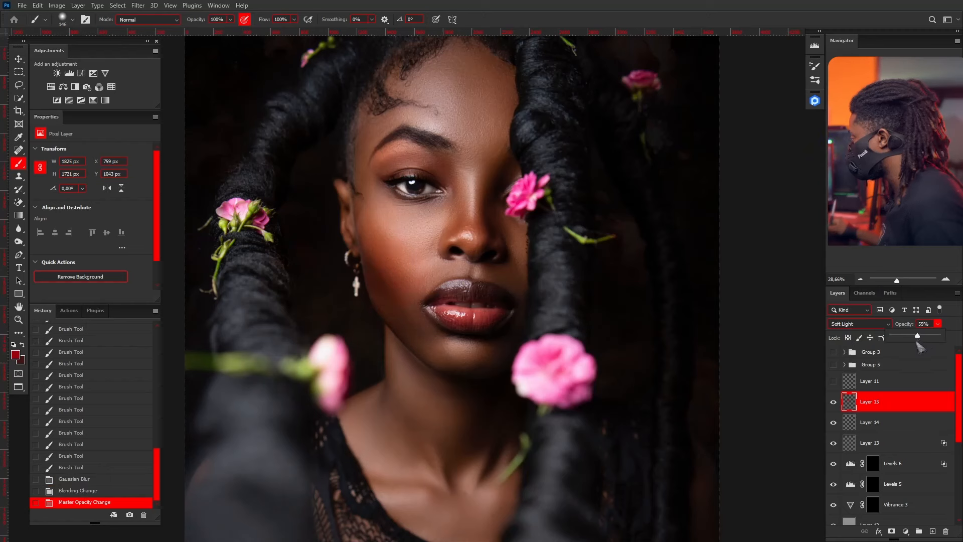
Add a layer mask to Layer 15 and paint black along the nose, under the eye and around the cheek, enlarging the brush to 205 px.
{"action": "left_click", "coordinate": [893, 533]}
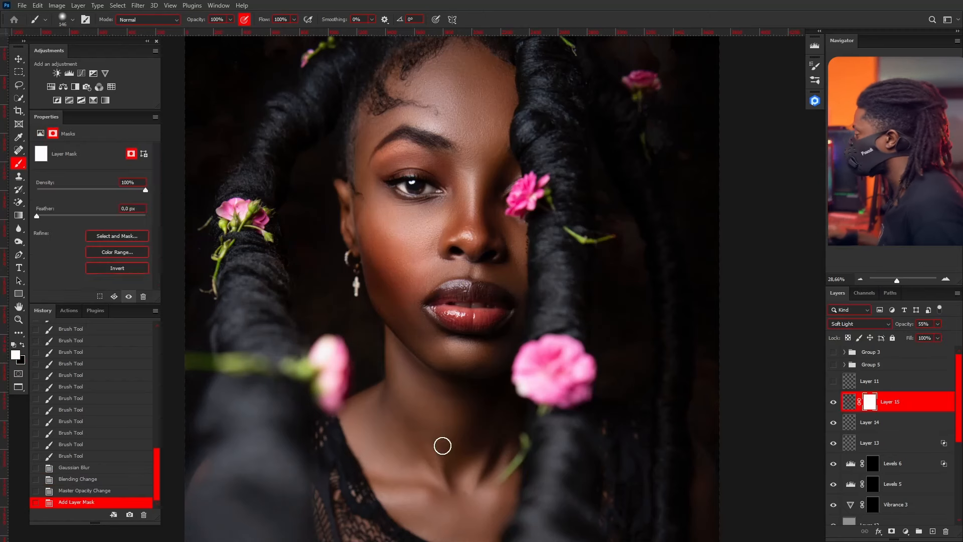
{"action": "right_click", "coordinate": [473, 192], "text": "alt"}
{"action": "left_click_drag", "start_coordinate": [486, 206], "coordinate": [453, 206]}
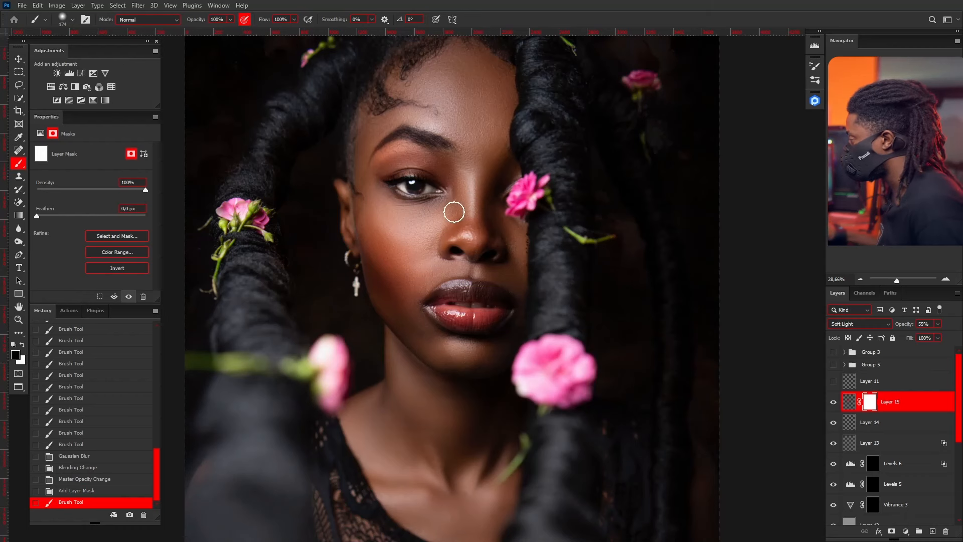
{"action": "mouse_move", "coordinate": [435, 234]}
{"action": "left_mouse_down"}
{"action": "mouse_move", "coordinate": [482, 200]}
{"action": "mouse_move", "coordinate": [457, 260]}
{"action": "mouse_move", "coordinate": [372, 306]}
{"action": "left_mouse_up"}
{"action": "right_click", "coordinate": [371, 214], "text": "alt"}
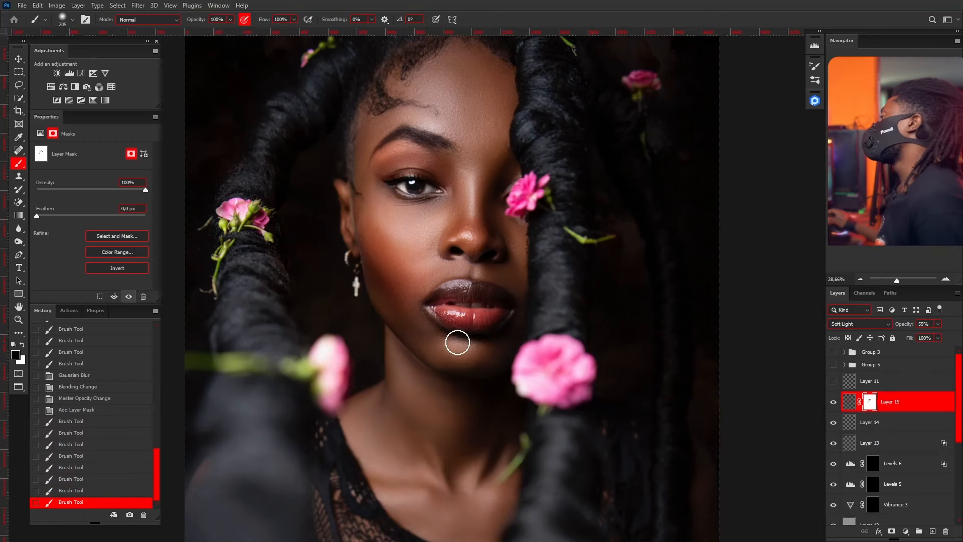
Paint black on Layer 15's mask between the inner eye and the nose to remove blush there.
{"action": "scroll", "coordinate": [458, 338], "scroll_direction": "down", "scroll_amount": 5}
{"action": "scroll", "coordinate": [457, 336], "scroll_direction": "down", "scroll_amount": 1}
{"action": "scroll", "coordinate": [477, 385], "scroll_direction": "up", "scroll_amount": 4}
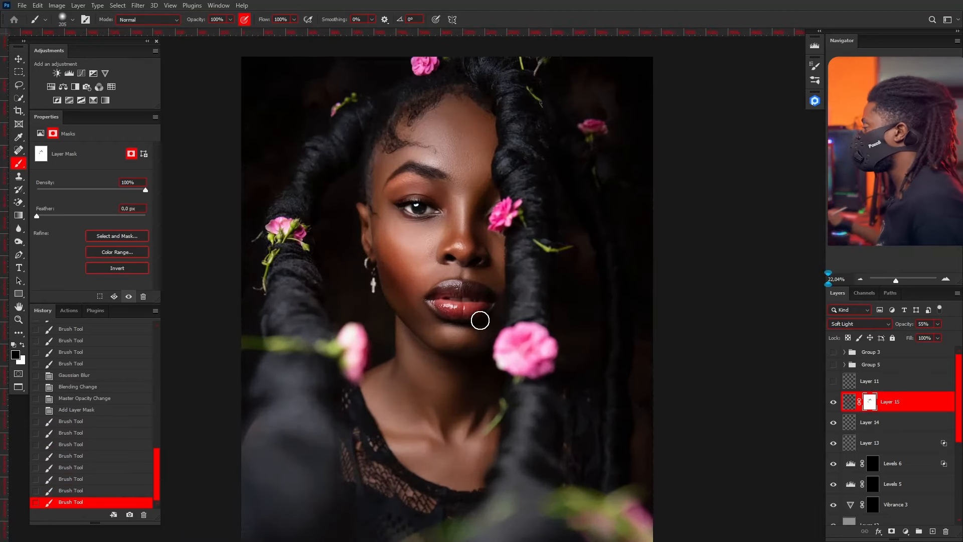
{"action": "left_click_drag", "start_coordinate": [453, 221], "coordinate": [446, 228]}
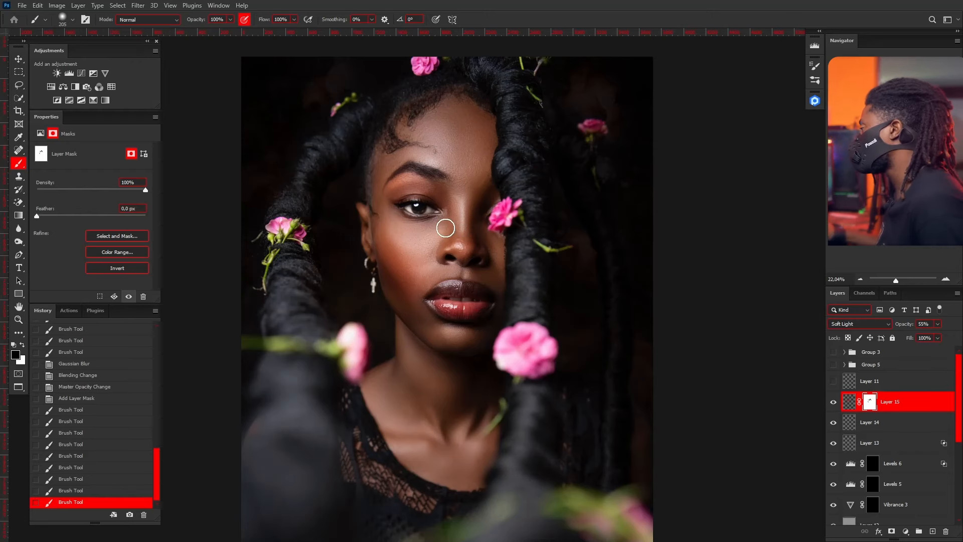
Compare the face with and without Layer 15 and lower the layer's opacity to 43%.
{"action": "left_click", "coordinate": [834, 402]}
{"action": "left_click", "coordinate": [834, 402]}
{"action": "left_click", "coordinate": [833, 403]}
{"action": "left_click", "coordinate": [834, 402]}
{"action": "left_click", "coordinate": [938, 324]}
{"action": "left_click_drag", "start_coordinate": [937, 340], "coordinate": [930, 340]}
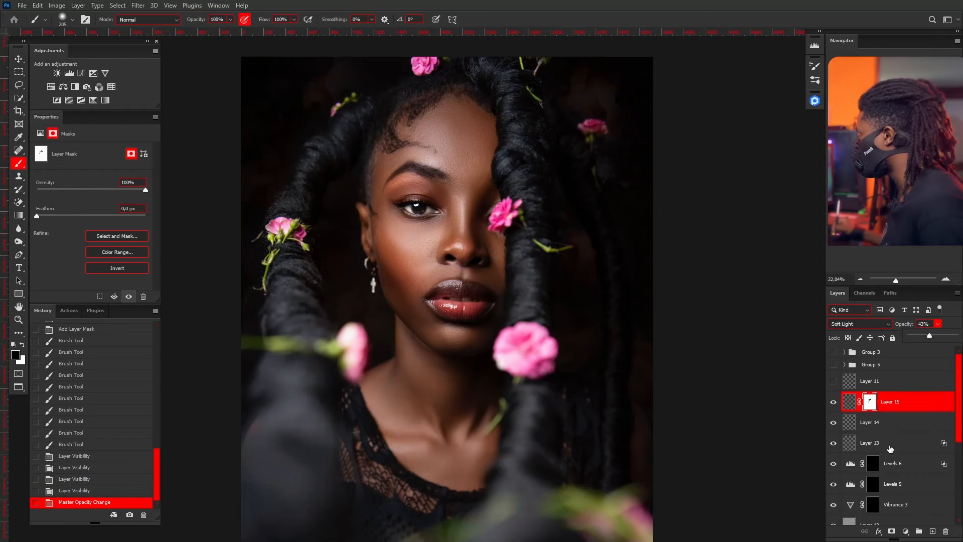
Group Layers 13, 14 and 15 and toggle the group's visibility to compare the makeup before and after.
{"action": "left_click", "coordinate": [890, 446], "text": "shift"}
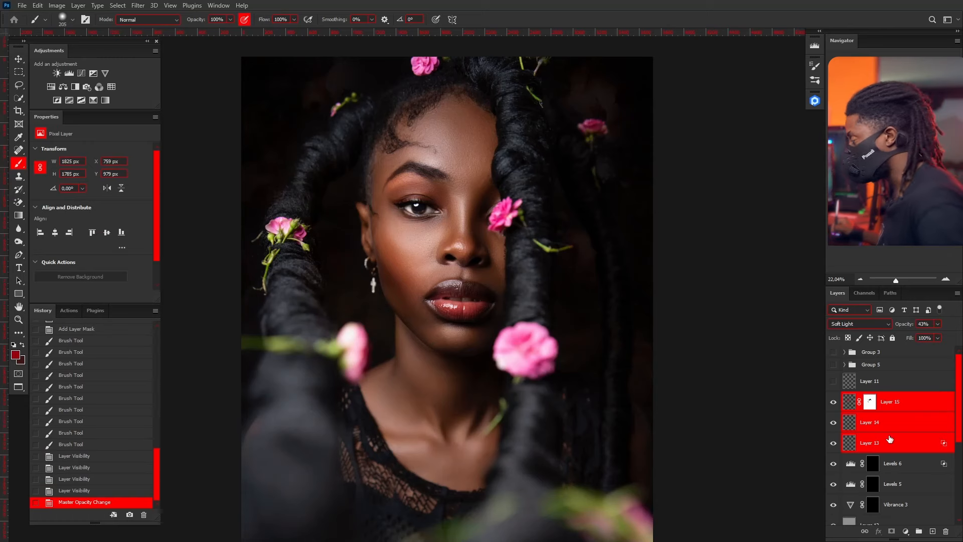
{"action": "key", "text": "ctrl+g"}
{"action": "left_click", "coordinate": [835, 400]}
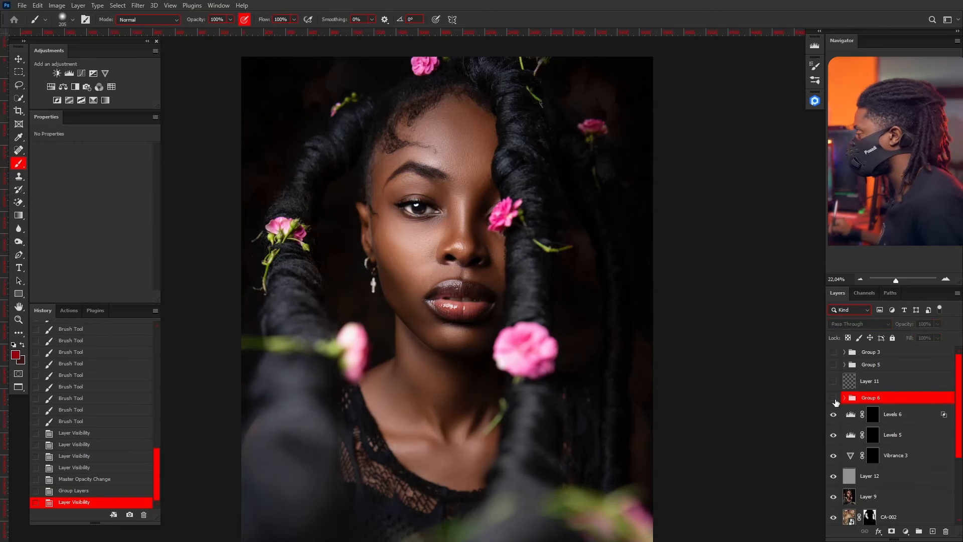
{"action": "left_click", "coordinate": [834, 401]}
{"action": "left_click", "coordinate": [835, 401]}
{"action": "left_click", "coordinate": [835, 401]}
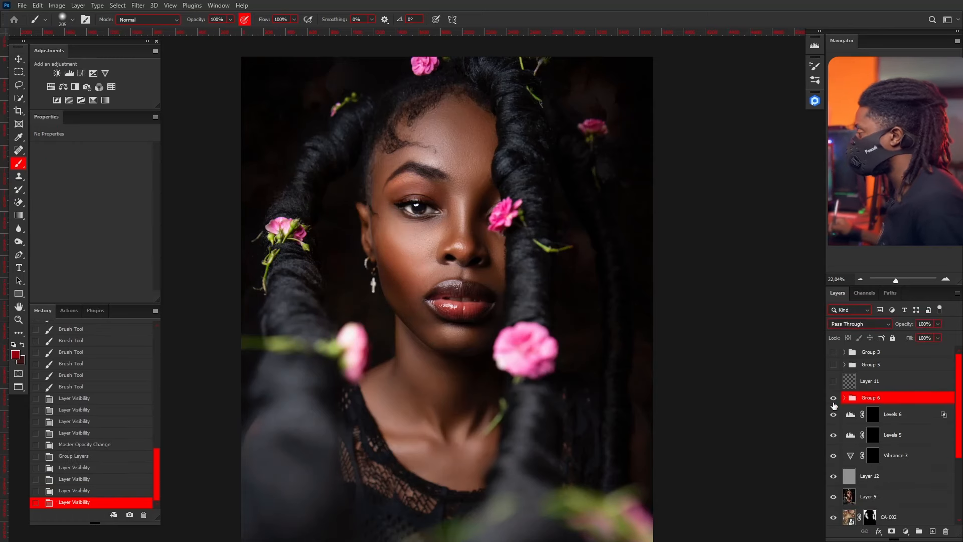
{"action": "scroll", "coordinate": [481, 265], "scroll_direction": "down", "scroll_amount": 3}
{"action": "scroll", "coordinate": [511, 321], "scroll_direction": "up", "scroll_amount": 3}
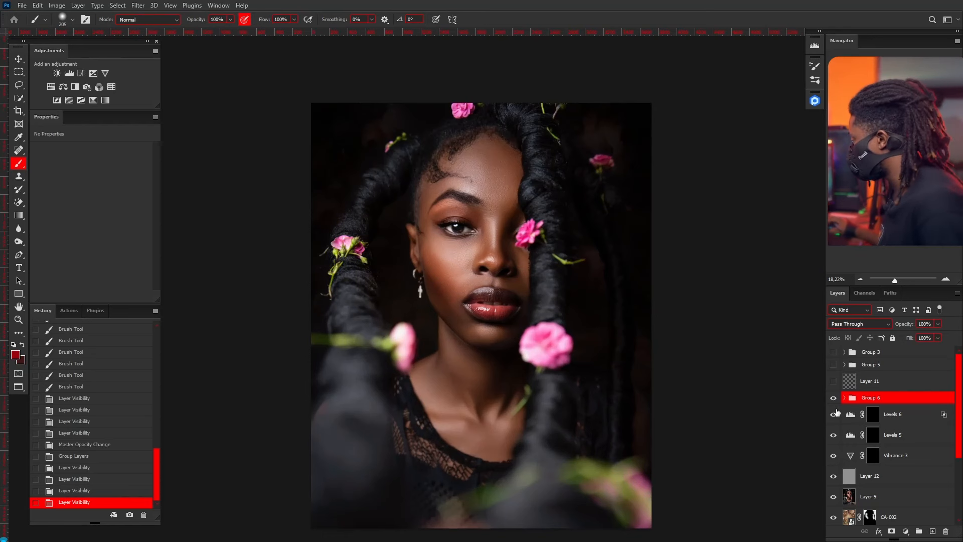
{"action": "mouse_move", "coordinate": [833, 413]}
{"action": "left_mouse_down"}
{"action": "mouse_move", "coordinate": [835, 478]}
{"action": "mouse_move", "coordinate": [834, 398]}
{"action": "left_mouse_up"}
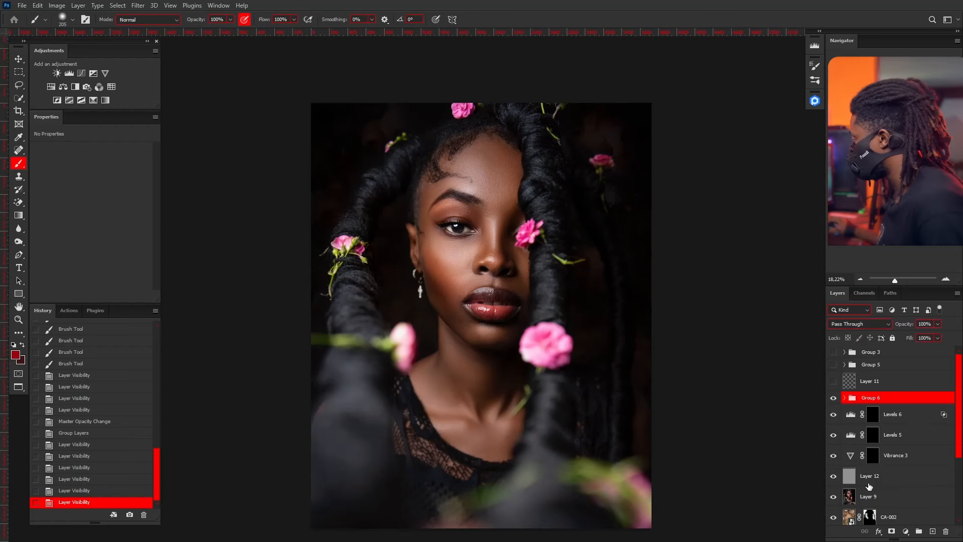
Group Layer 12, Vibrance 3, Levels 5, Levels 6 and Group 6 together.
{"action": "left_click", "coordinate": [874, 483]}
{"action": "left_click", "coordinate": [886, 402], "text": "shift"}
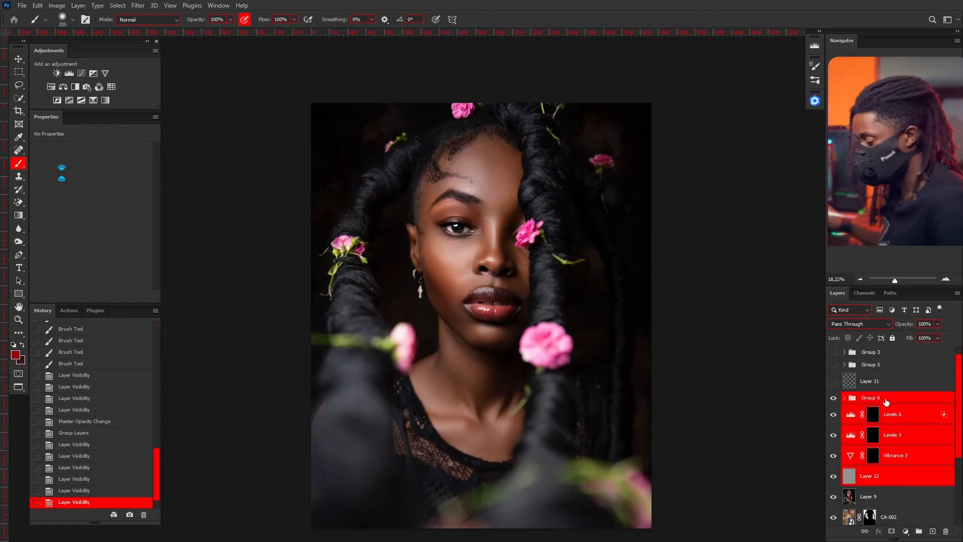
{"action": "key", "text": "ctrl+g"}
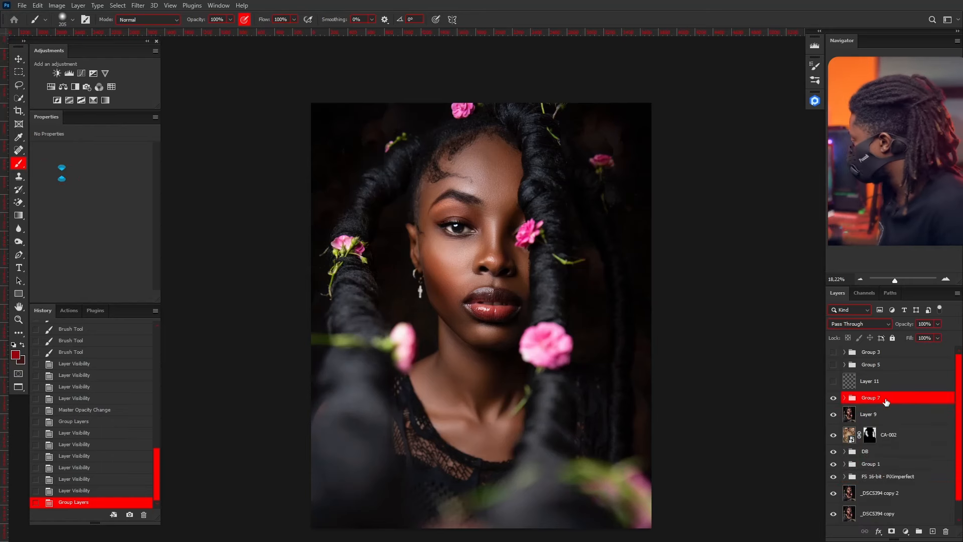
Compare the portrait with and without Group 7, both close up and at full view.
{"action": "left_click", "coordinate": [834, 401]}
{"action": "left_click", "coordinate": [834, 401]}
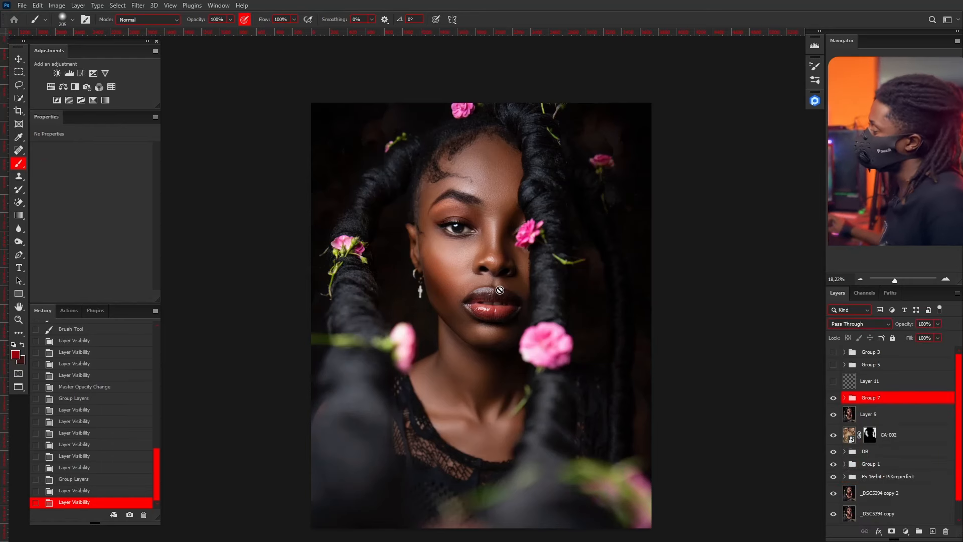
{"action": "scroll", "coordinate": [500, 290], "scroll_direction": "up", "scroll_amount": 2}
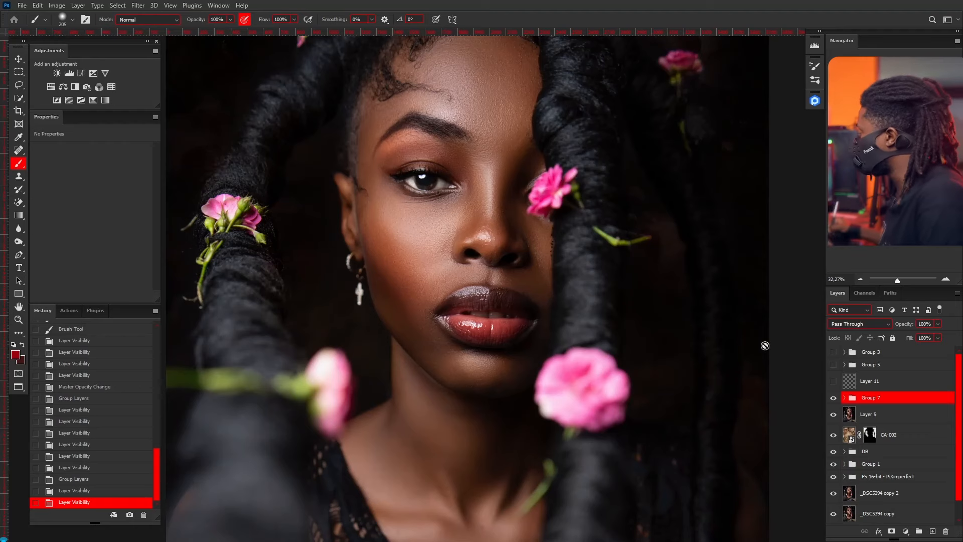
{"action": "left_click", "coordinate": [834, 400]}
{"action": "left_click", "coordinate": [833, 402]}
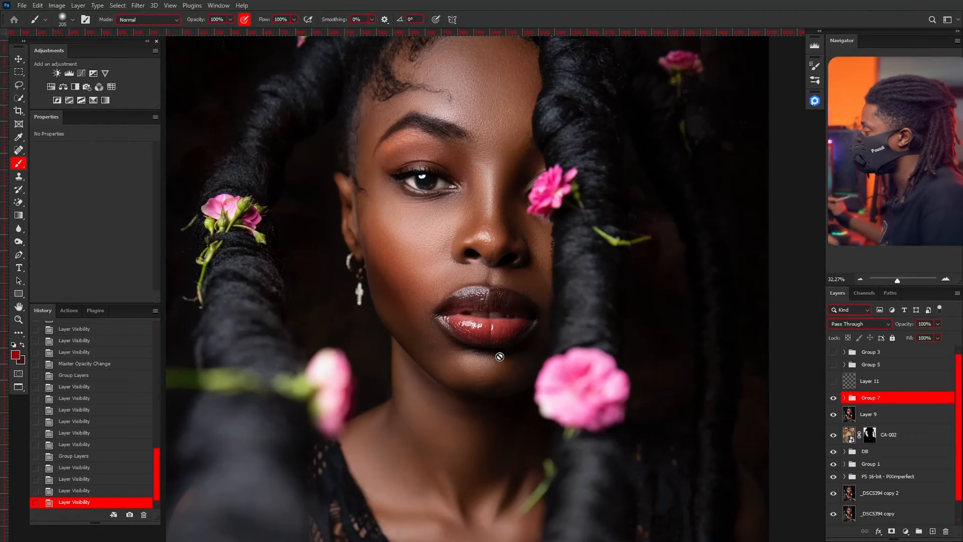
{"action": "scroll", "coordinate": [500, 356], "scroll_direction": "down", "scroll_amount": 2}
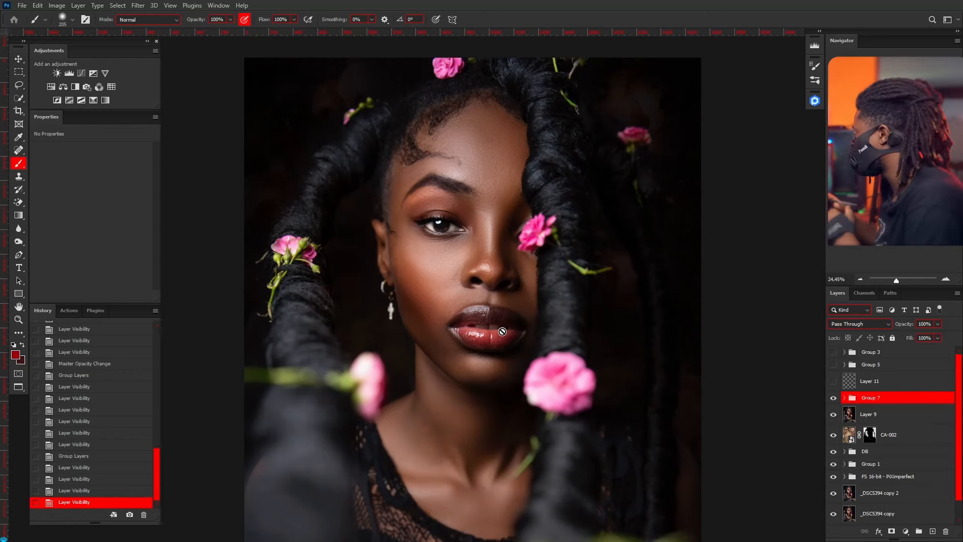
{"action": "scroll", "coordinate": [479, 238], "scroll_direction": "down", "scroll_amount": 2}
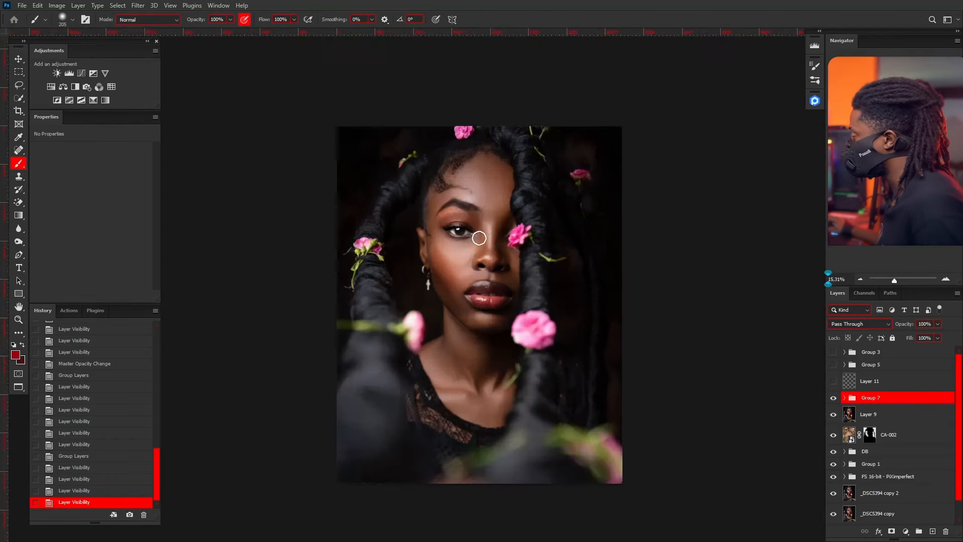
{"action": "scroll", "coordinate": [479, 238], "scroll_direction": "up", "scroll_amount": 3}
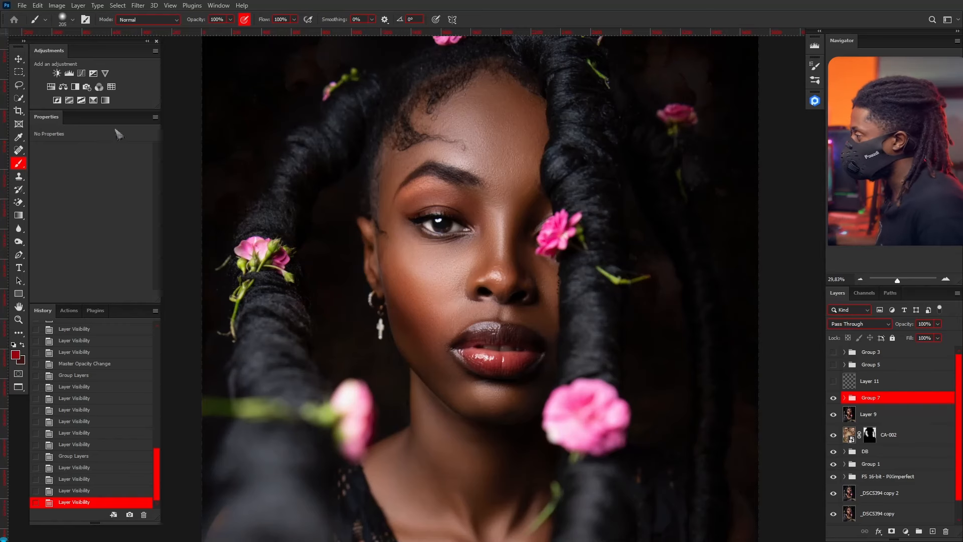
Add a Gradient Map adjustment layer above Group 7 using the black-to-white preset from Basics.
{"action": "left_click", "coordinate": [105, 101]}
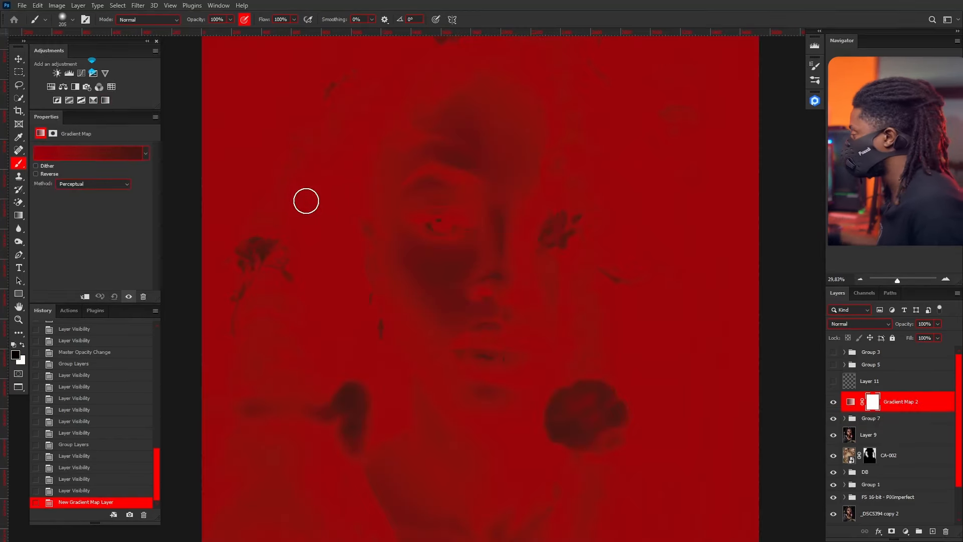
{"action": "left_click", "coordinate": [83, 154]}
{"action": "left_click", "coordinate": [535, 149]}
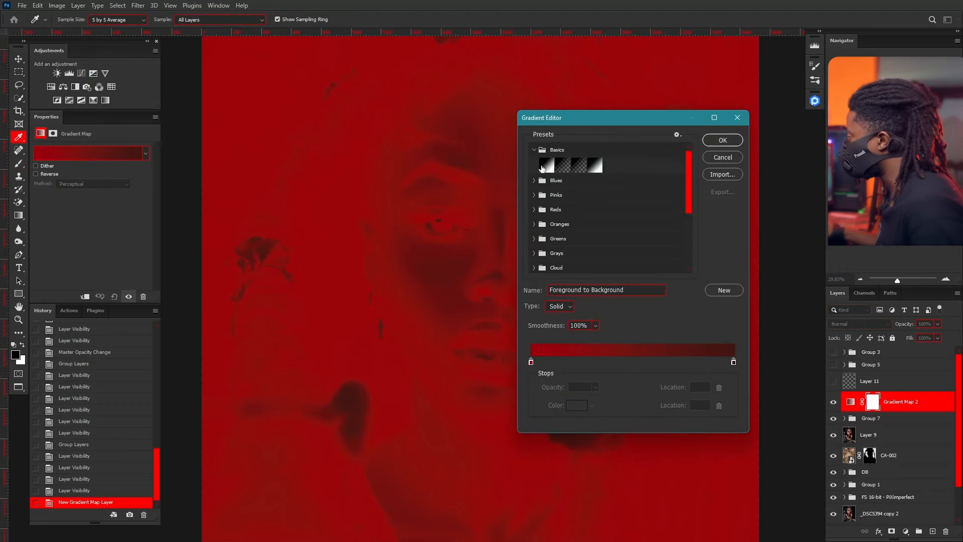
{"action": "left_click", "coordinate": [546, 165]}
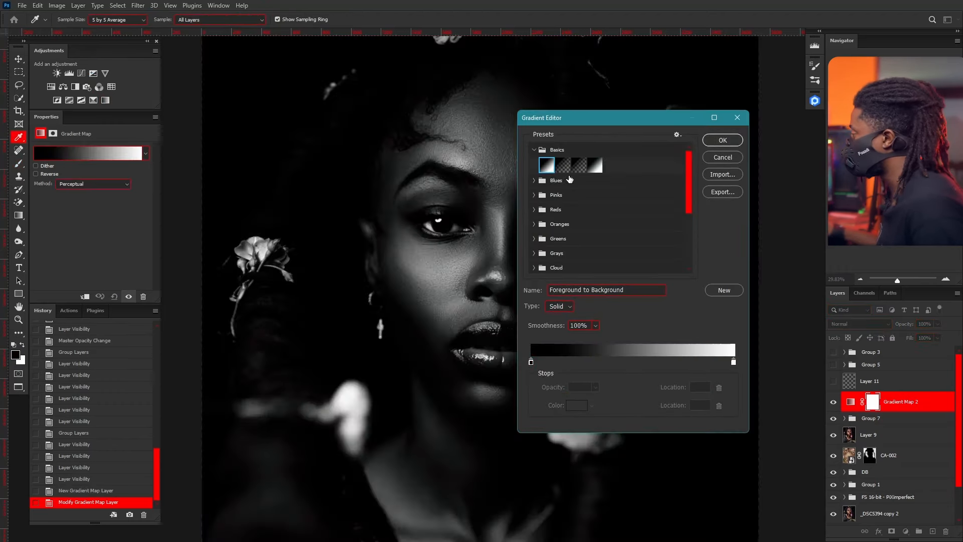
{"action": "left_click", "coordinate": [723, 141]}
Set the Gradient Map layer's blending mode to Soft Light and its opacity to 22%.
{"action": "left_click", "coordinate": [884, 324]}
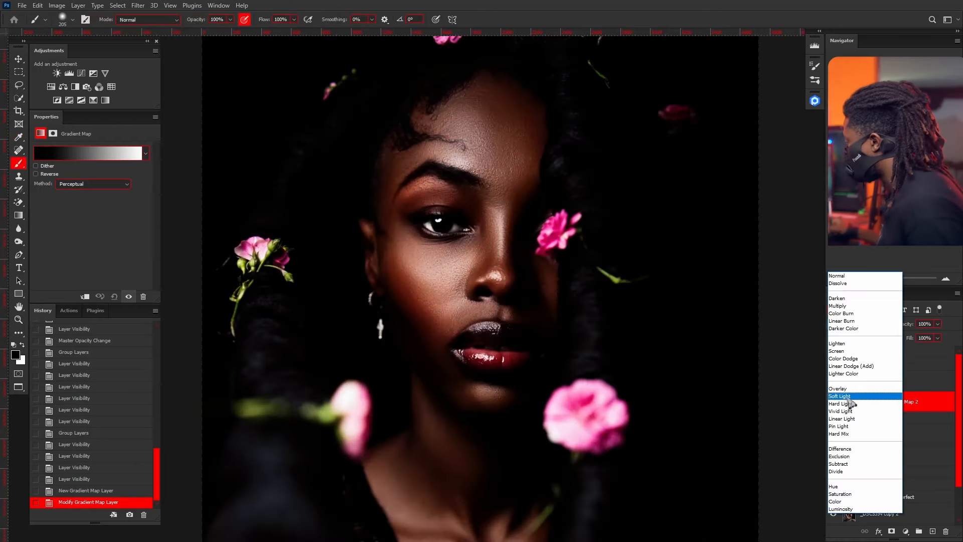
{"action": "left_click", "coordinate": [848, 397]}
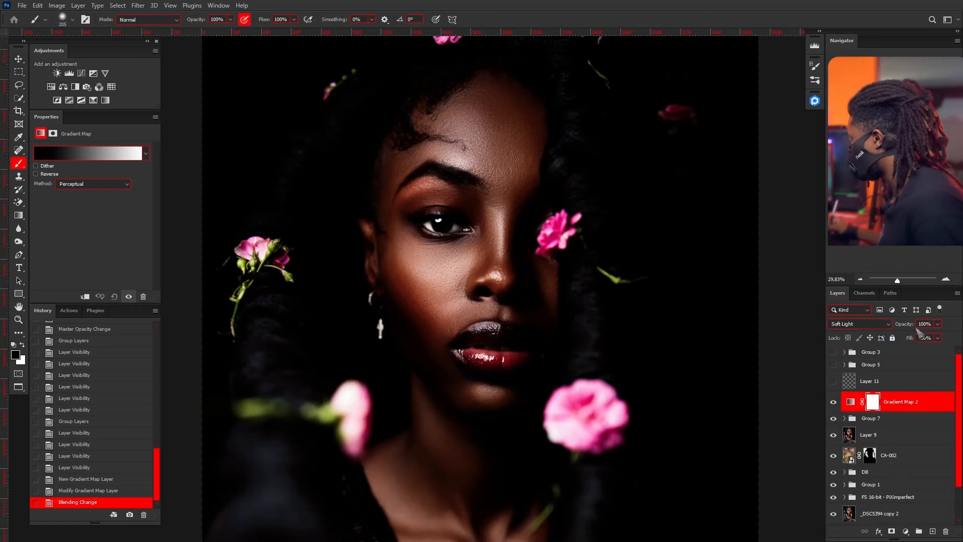
{"action": "left_click", "coordinate": [938, 324]}
{"action": "left_click_drag", "start_coordinate": [939, 341], "coordinate": [903, 346]}
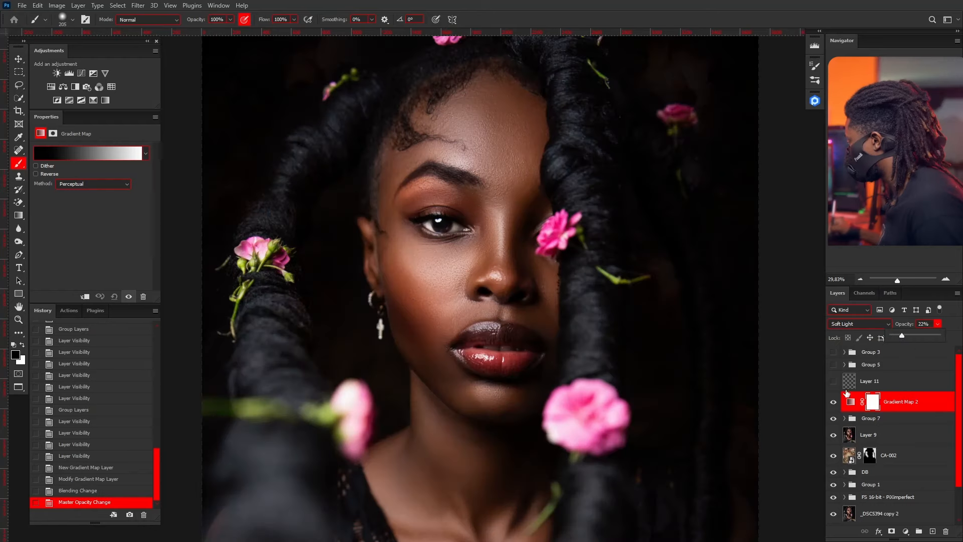
Examine the Gradient Map's contrast effect by toggling the layer's visibility at different magnifications.
{"action": "left_click", "coordinate": [834, 401]}
{"action": "left_click", "coordinate": [834, 403]}
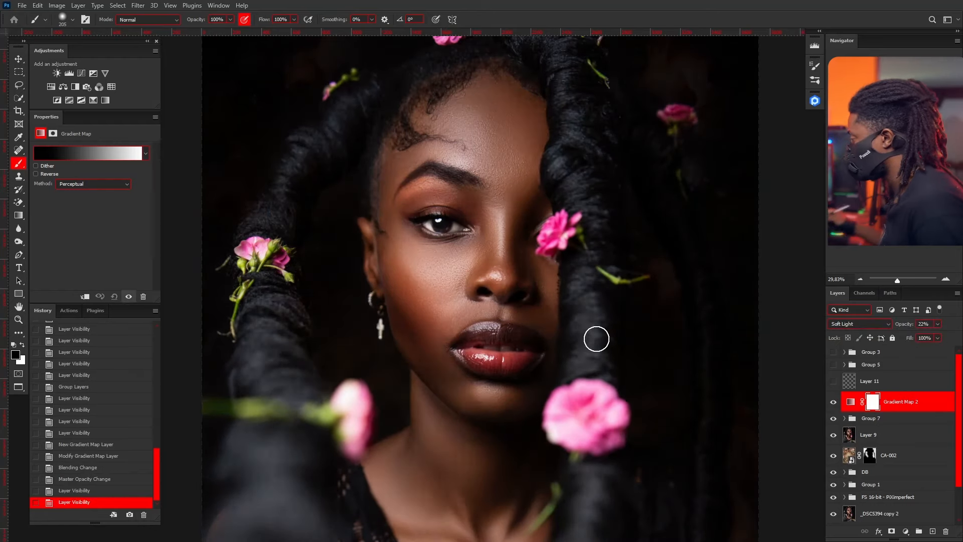
{"action": "scroll", "coordinate": [551, 346], "scroll_direction": "down", "scroll_amount": 3}
{"action": "scroll", "coordinate": [559, 337], "scroll_direction": "up", "scroll_amount": 3}
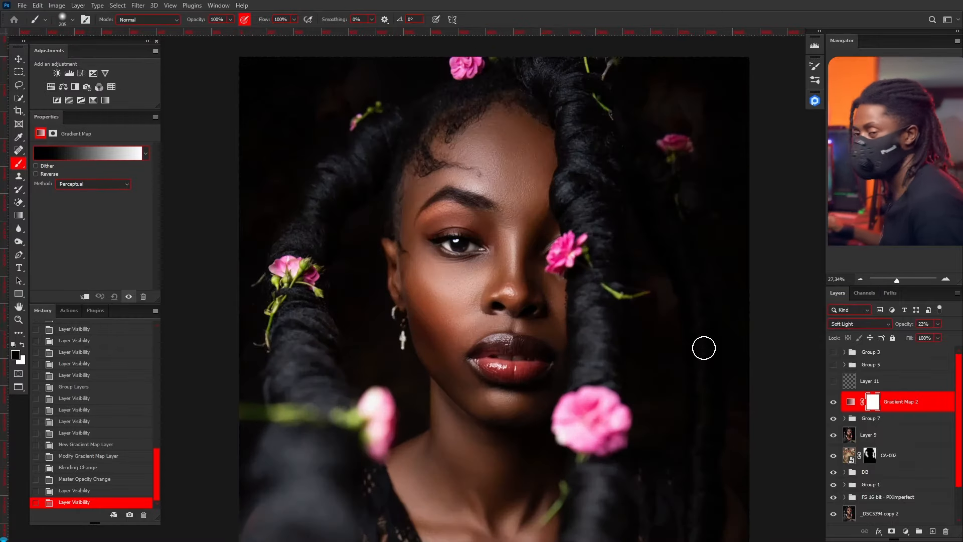
{"action": "left_click", "coordinate": [834, 403]}
{"action": "left_click", "coordinate": [834, 404]}
{"action": "left_click", "coordinate": [834, 404]}
{"action": "left_click", "coordinate": [834, 405]}
{"action": "scroll", "coordinate": [520, 299], "scroll_direction": "down", "scroll_amount": 7}
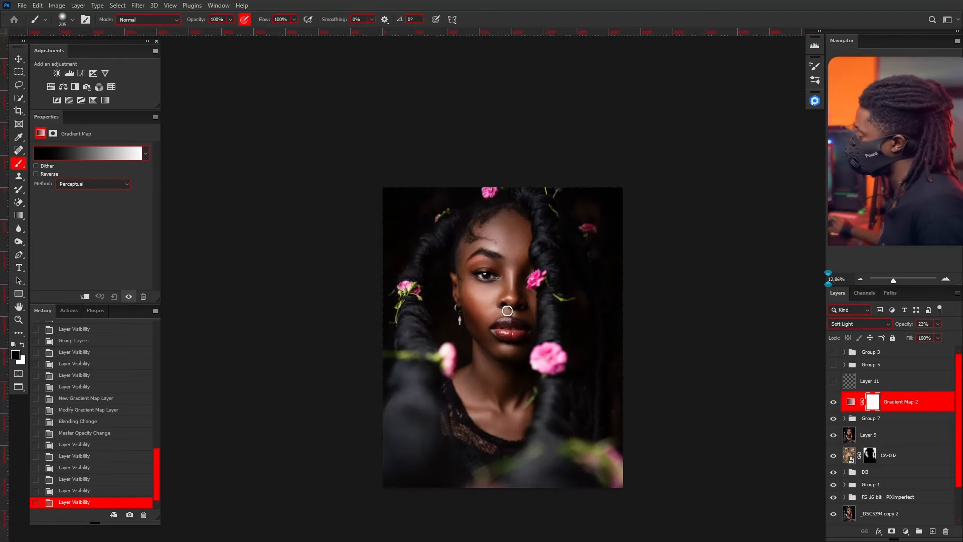
{"action": "scroll", "coordinate": [517, 322], "scroll_direction": "up", "scroll_amount": 6}
{"action": "scroll", "coordinate": [532, 337], "scroll_direction": "up", "scroll_amount": 2}
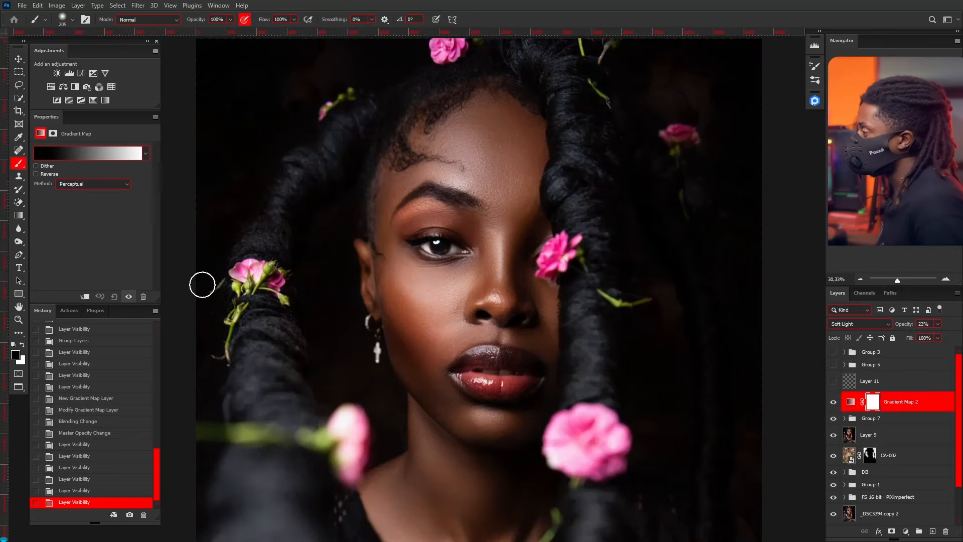
Add a Levels adjustment with a white input level of 190 and apply the merged RGB image to its mask with Multiply at 100%.
{"action": "left_click", "coordinate": [70, 74]}
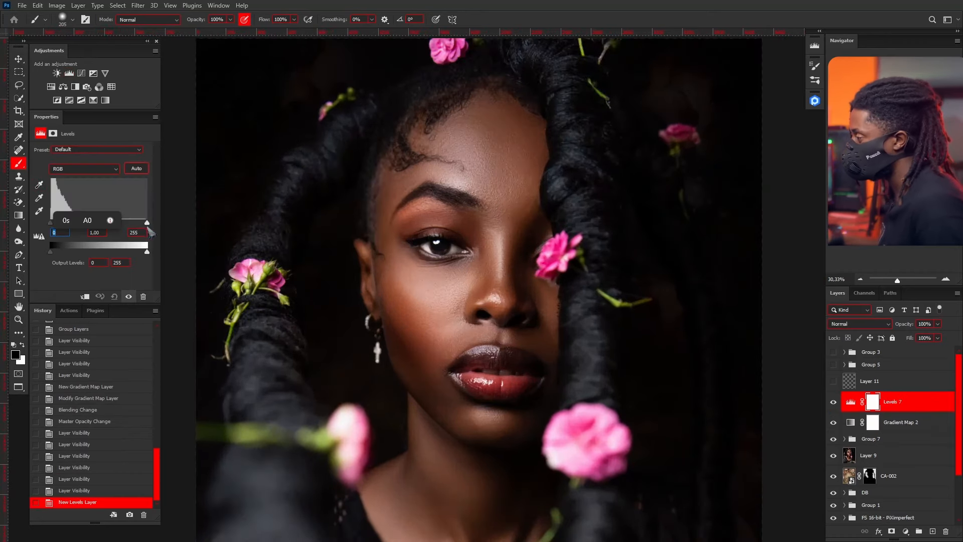
{"action": "left_click_drag", "start_coordinate": [149, 227], "coordinate": [124, 224]}
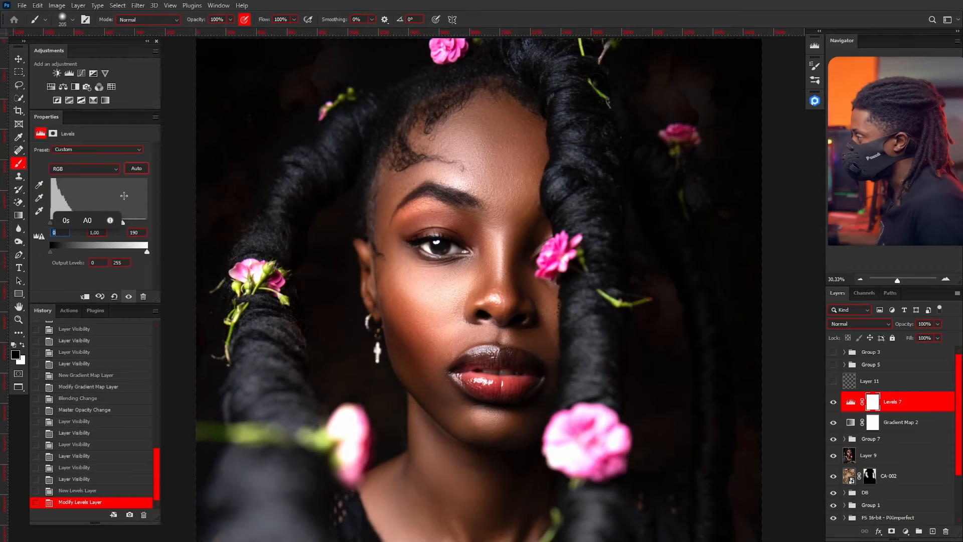
{"action": "left_click", "coordinate": [57, 7]}
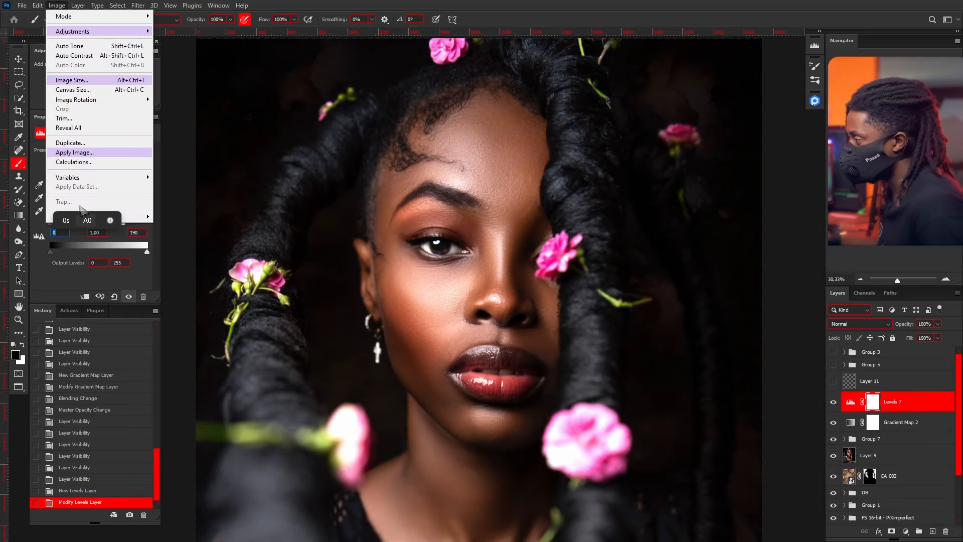
{"action": "left_click", "coordinate": [74, 152]}
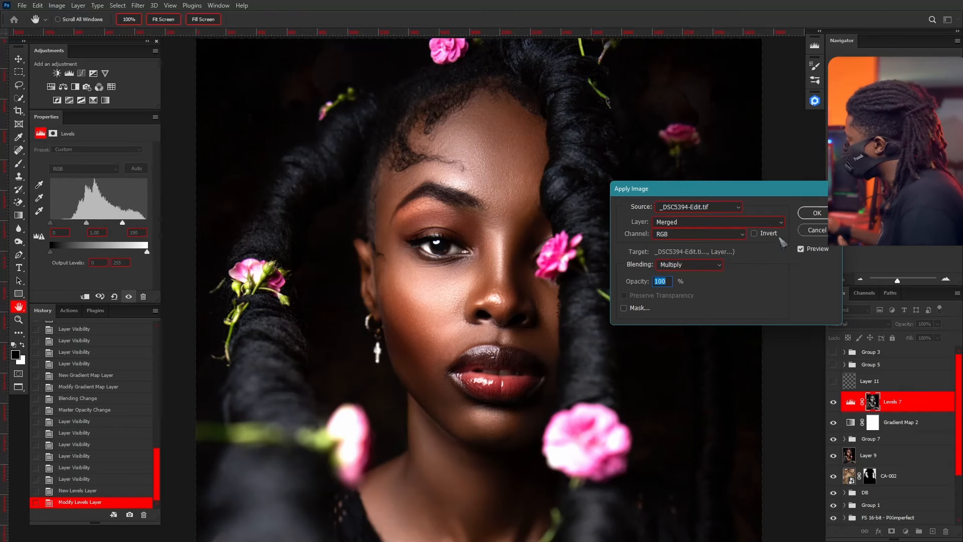
{"action": "left_click", "coordinate": [775, 223]}
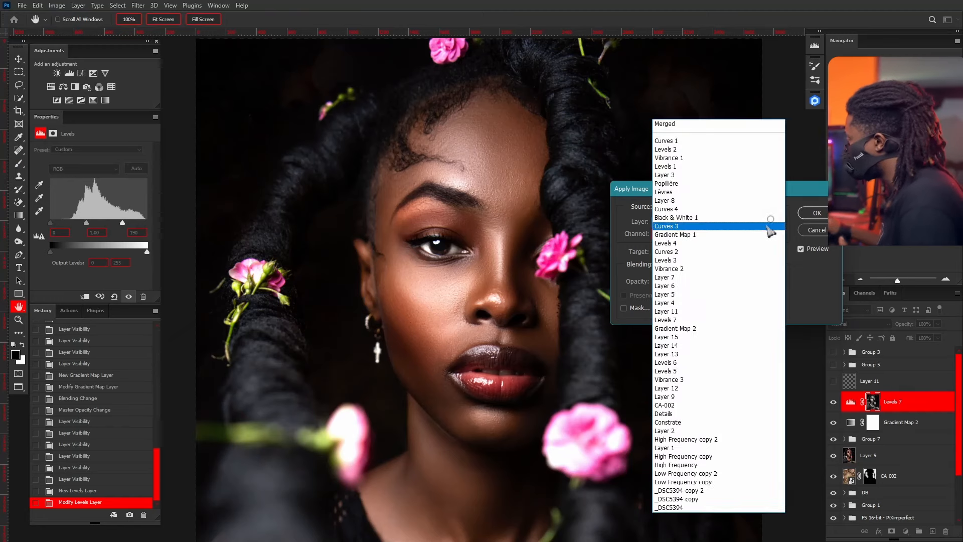
{"action": "left_click", "coordinate": [798, 222]}
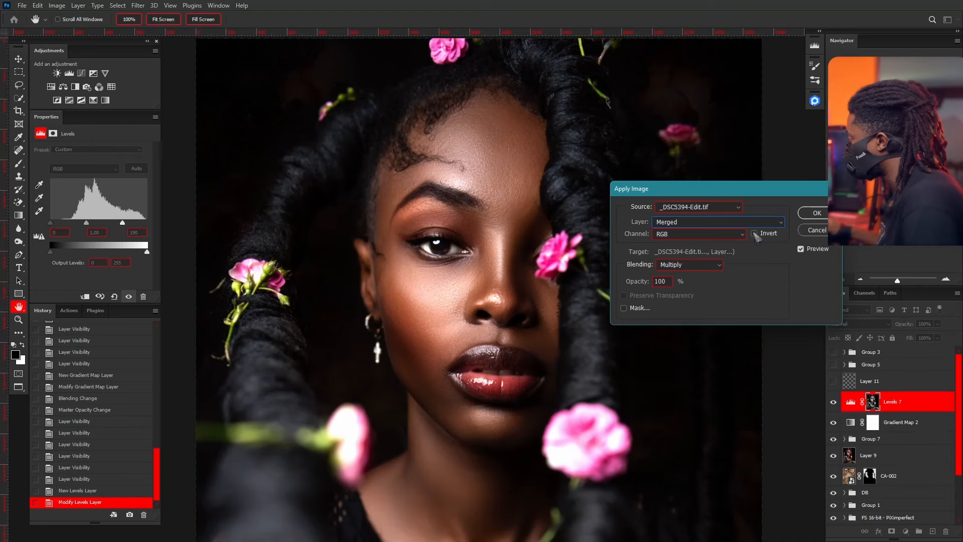
{"action": "left_click", "coordinate": [816, 213]}
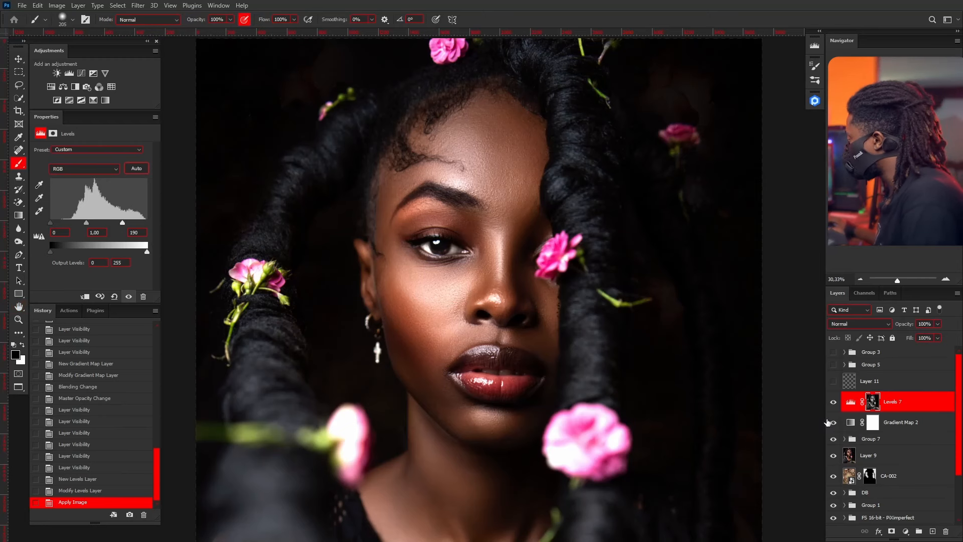
Select the Levels 7 adjustment and toggle its visibility to compare the highlights on the face.
{"action": "left_click", "coordinate": [855, 403]}
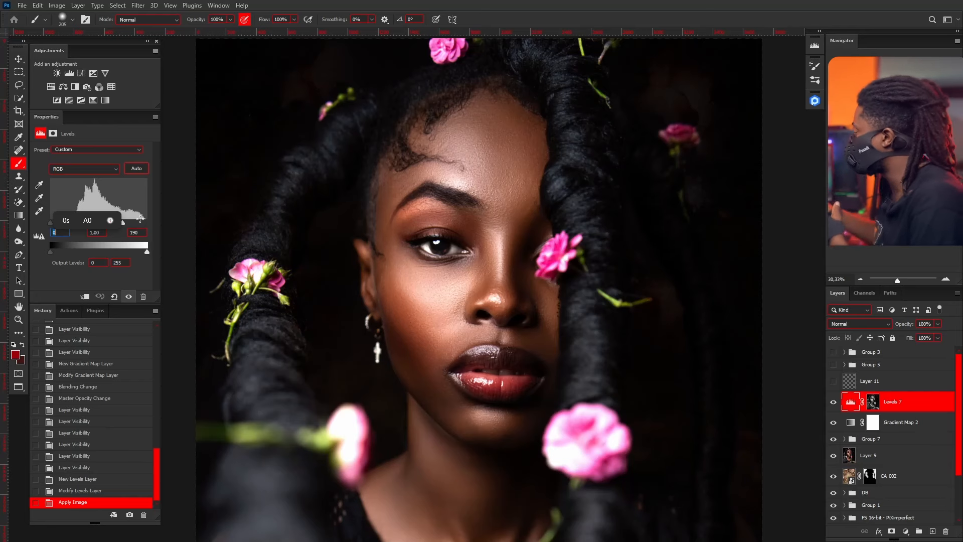
{"action": "left_click", "coordinate": [834, 404]}
{"action": "left_click", "coordinate": [834, 406]}
{"action": "left_click", "coordinate": [834, 408]}
{"action": "left_click", "coordinate": [833, 410]}
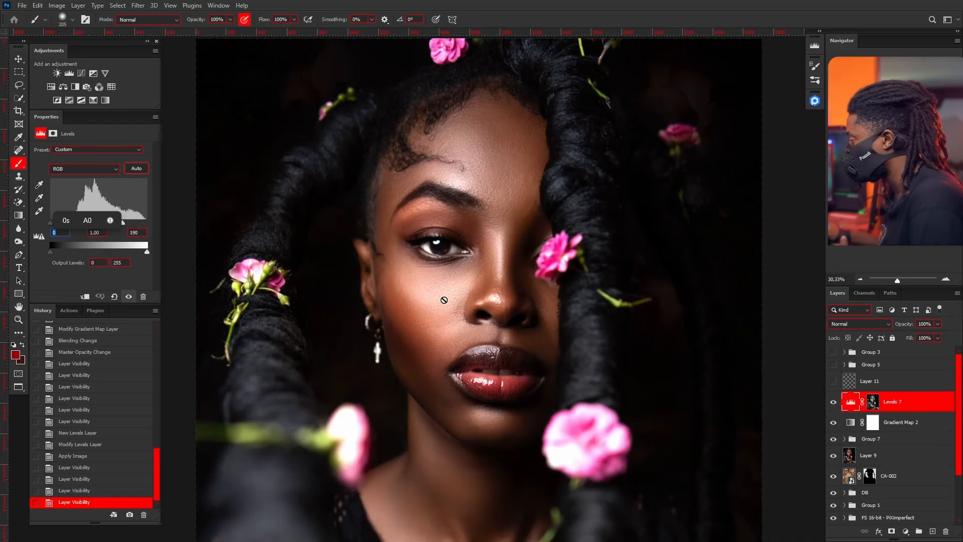
Set the Levels 7 adjustment's opacity to 40%, comparing the face with the layer hidden and shown.
{"action": "left_click_drag", "start_coordinate": [938, 323], "coordinate": [921, 350]}
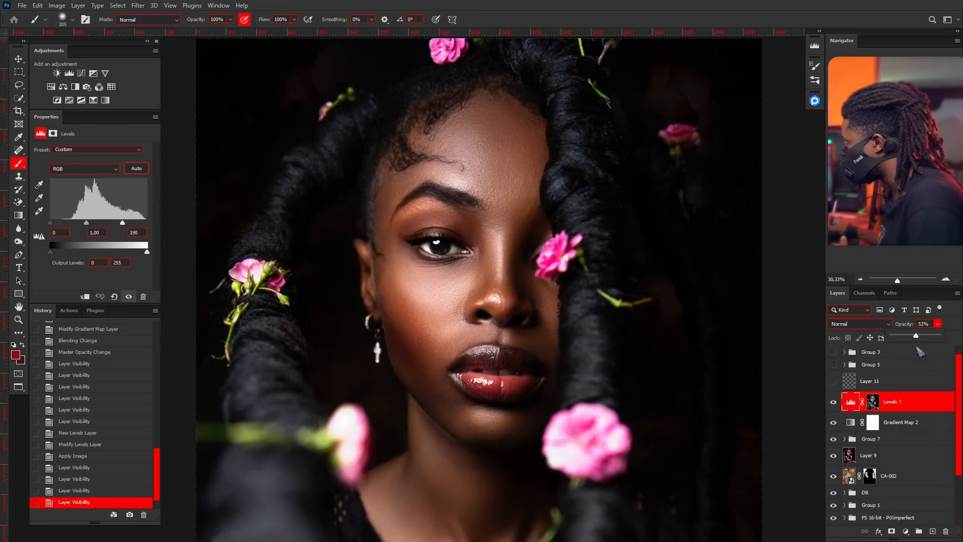
{"action": "left_click_drag", "start_coordinate": [919, 353], "coordinate": [919, 355]}
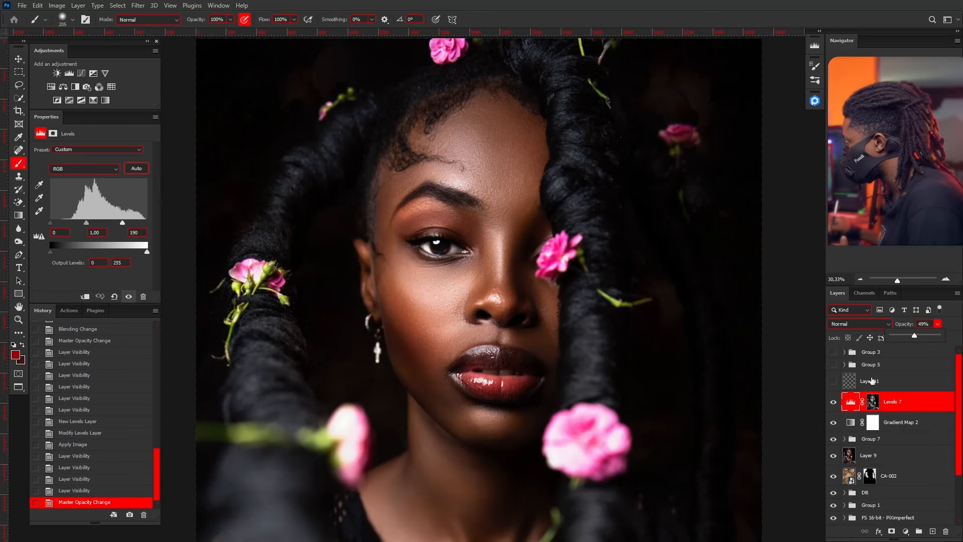
{"action": "left_click", "coordinate": [833, 402]}
{"action": "left_click", "coordinate": [834, 404]}
{"action": "left_click_drag", "start_coordinate": [938, 323], "coordinate": [931, 343]}
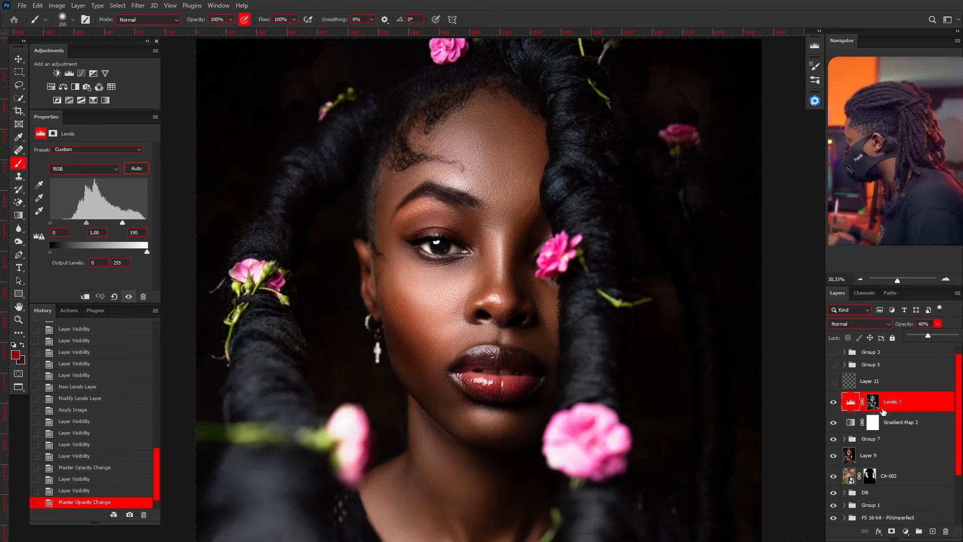
Group the Levels 7 and Gradient Map 2 adjustment layers together.
{"action": "left_click", "coordinate": [900, 423]}
{"action": "left_click", "coordinate": [902, 407], "text": "shift"}
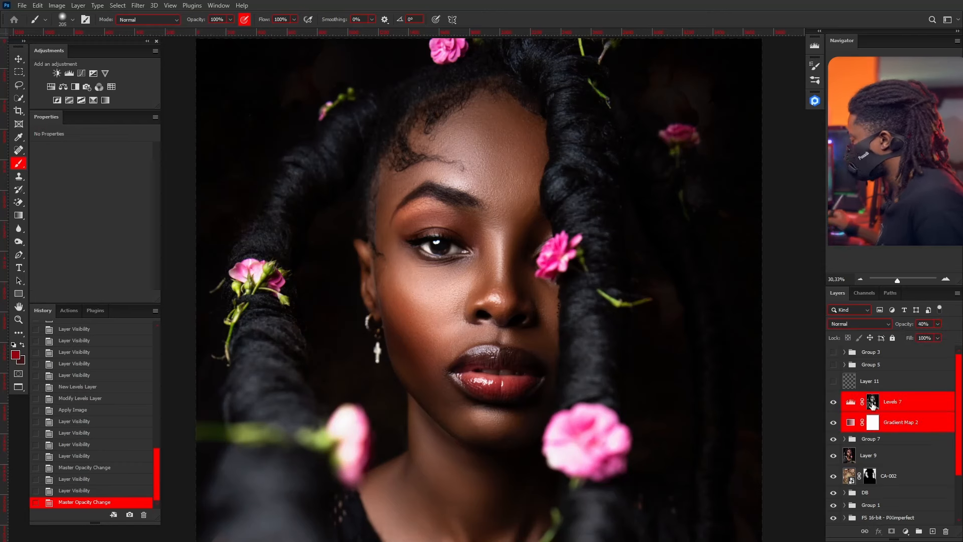
{"action": "key", "text": "ctrl+g"}
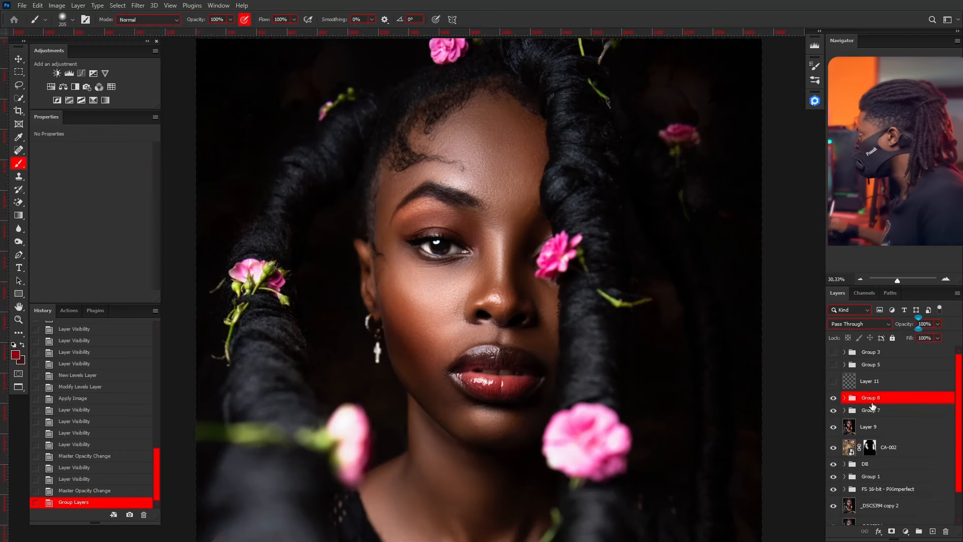
Compare the portrait with and without the grouped contrast and highlight adjustments by toggling layer group visibility.
{"action": "left_click", "coordinate": [833, 399]}
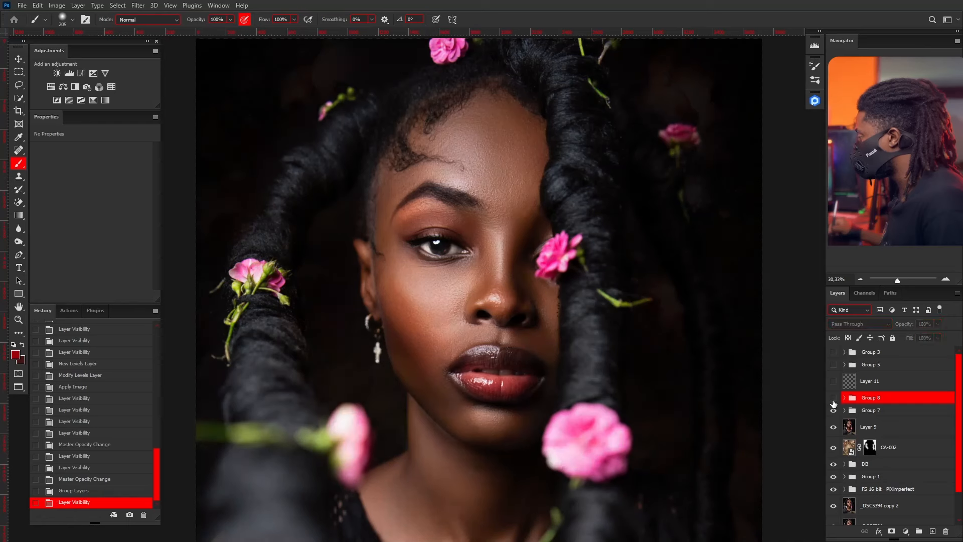
{"action": "left_click", "coordinate": [833, 400]}
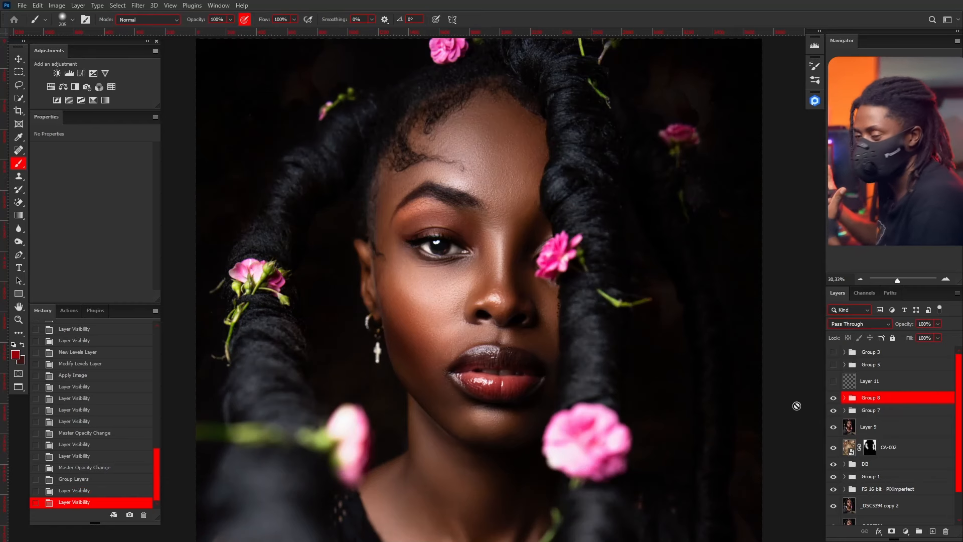
{"action": "left_click", "coordinate": [833, 398]}
{"action": "left_click_drag", "start_coordinate": [833, 415], "coordinate": [834, 388]}
{"action": "left_click", "coordinate": [834, 381]}
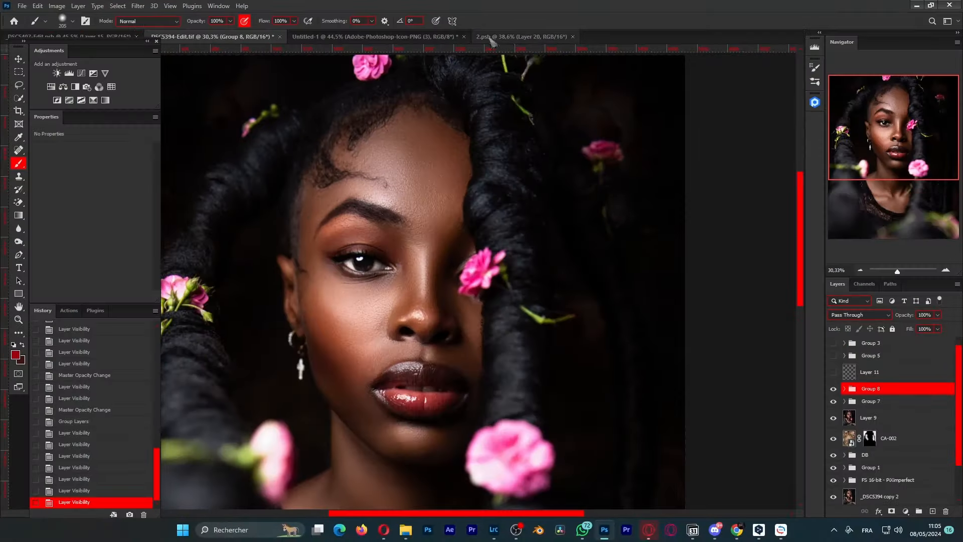
Switch to the 2.psb document and examine the skin highlights and flower details on the face, arms and shoulder up close.
{"action": "left_click", "coordinate": [519, 36]}
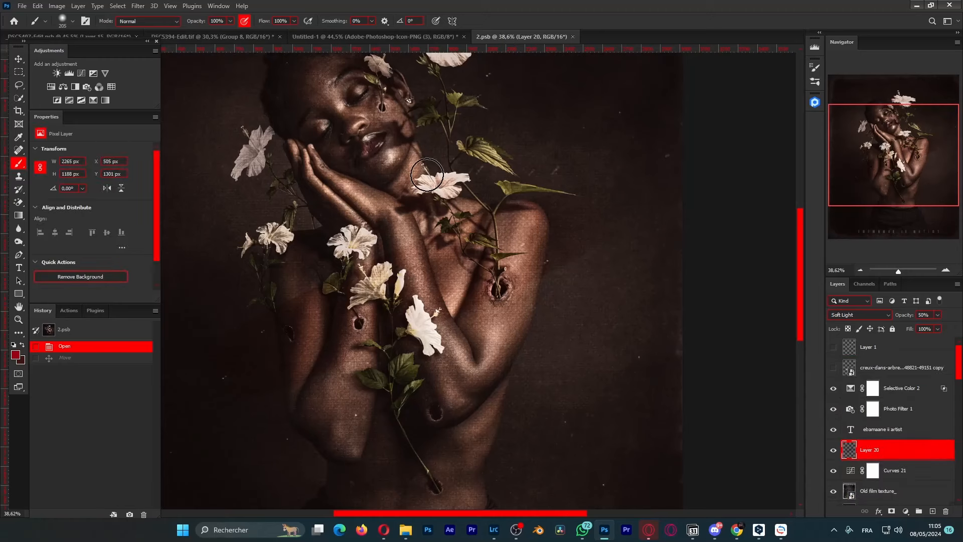
{"action": "scroll", "coordinate": [321, 181], "scroll_direction": "up", "scroll_amount": 8}
{"action": "left_click_drag", "start_coordinate": [458, 152], "coordinate": [432, 322]}
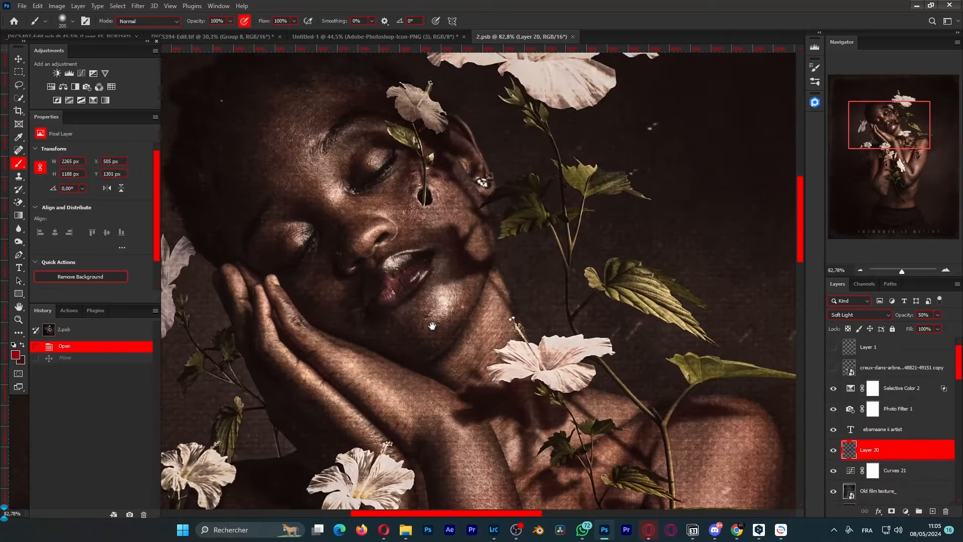
{"action": "scroll", "coordinate": [441, 237], "scroll_direction": "up", "scroll_amount": 1}
{"action": "scroll", "coordinate": [441, 237], "scroll_direction": "up", "scroll_amount": 1}
{"action": "left_click_drag", "start_coordinate": [456, 269], "coordinate": [426, 200]}
{"action": "scroll", "coordinate": [426, 198], "scroll_direction": "down", "scroll_amount": 9}
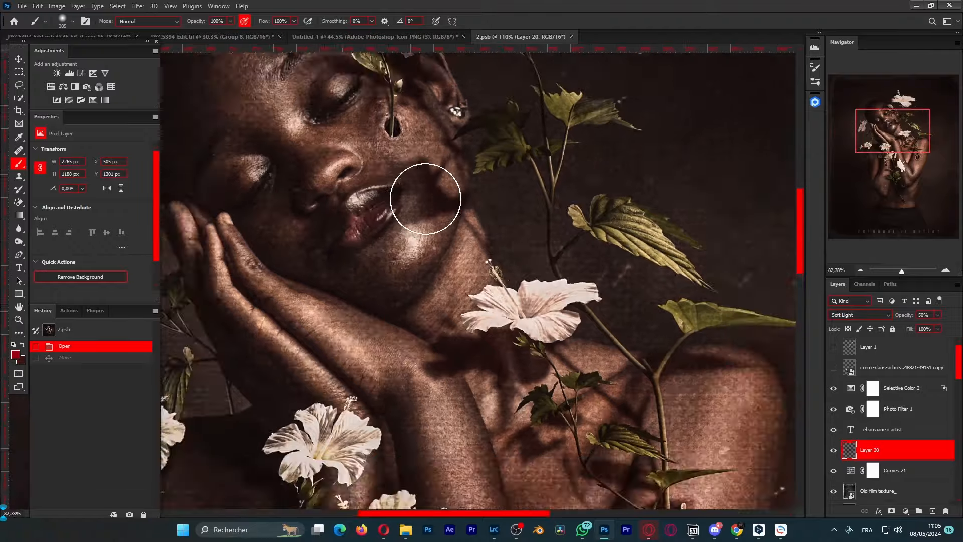
{"action": "scroll", "coordinate": [508, 370], "scroll_direction": "up", "scroll_amount": 7}
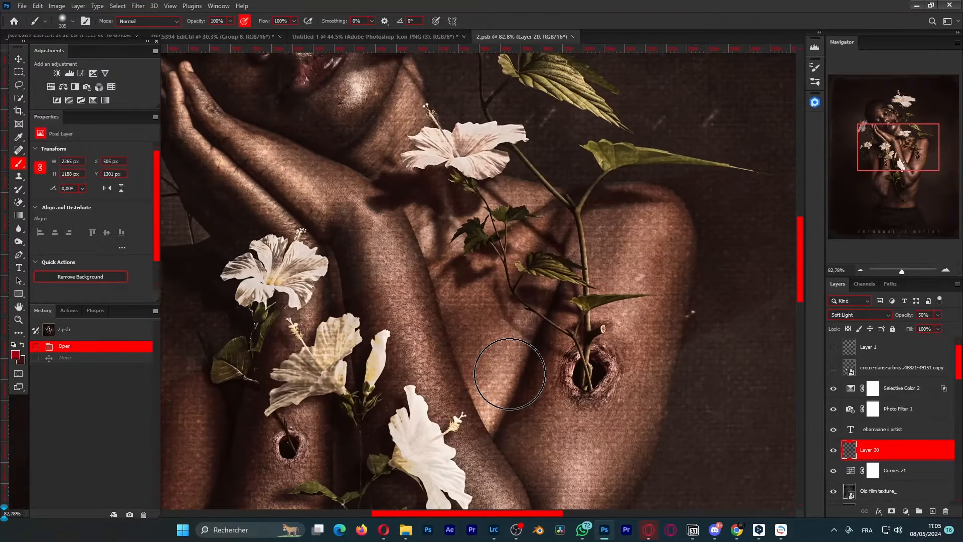